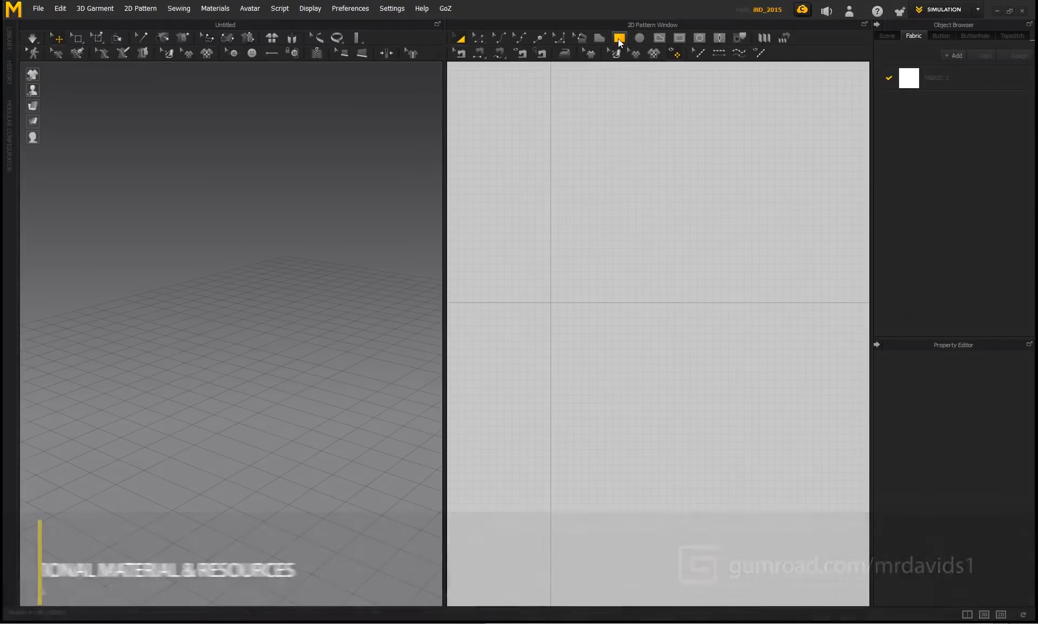
- Create a 500 × 500 mm rectangle pattern and paste a copy of it directly below in the 2D pattern layout
left_click(606, 216)
left_click_drag(502, 192, 410, 170)
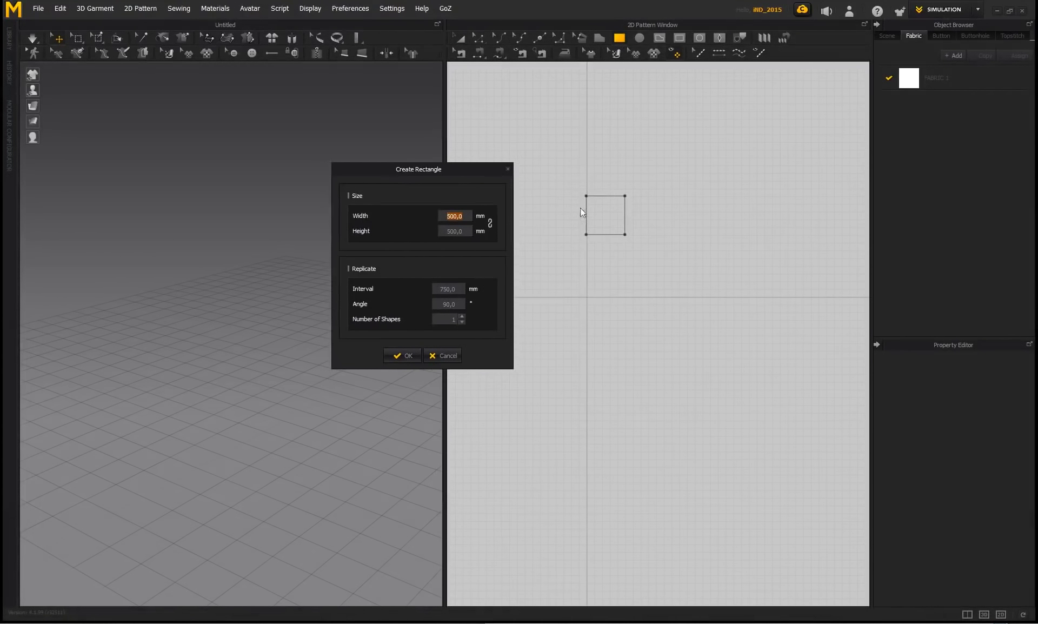
left_click(401, 359)
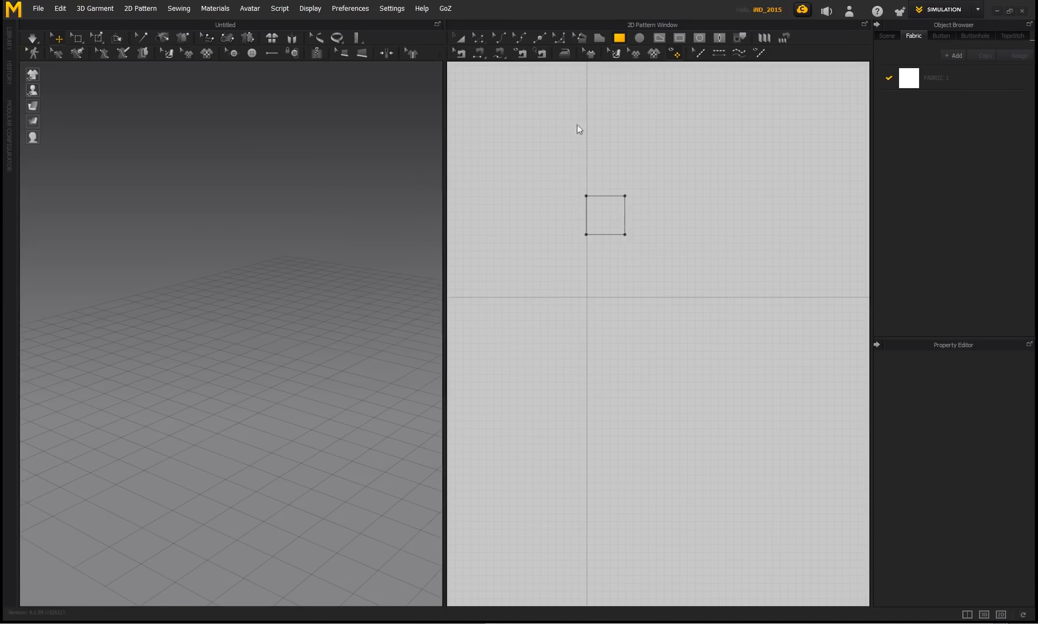
left_click(459, 40)
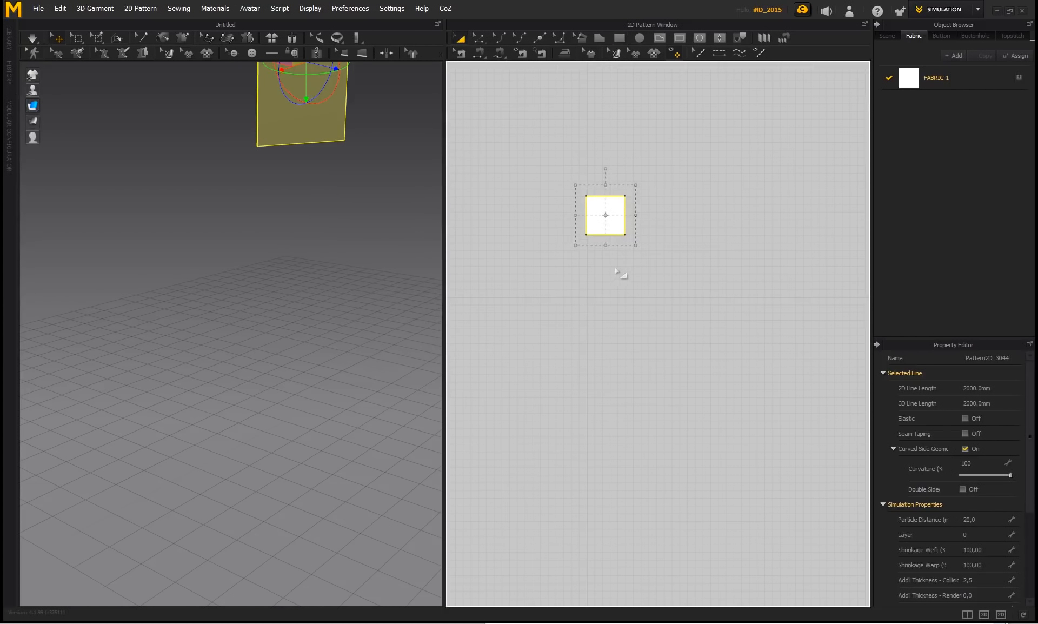
key("ctrl+v")
left_click(293, 187)
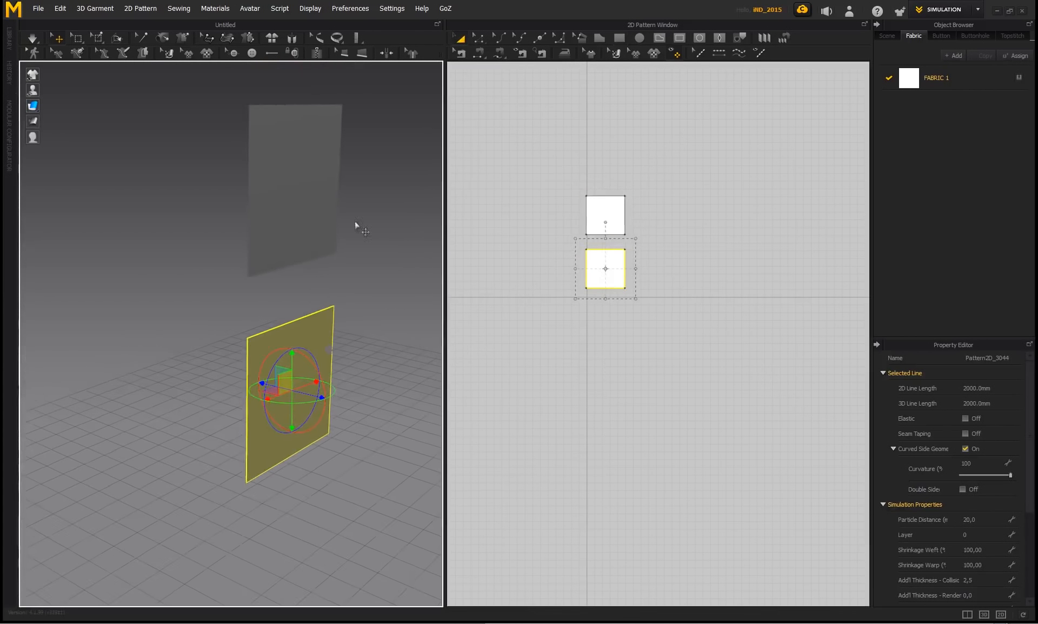
- Check the gizmo coordinate setting and rotate both square patterns in the 3D view so they lie horizontal, parallel to the floor
left_click(349, 12)
mouse_move(364, 23)
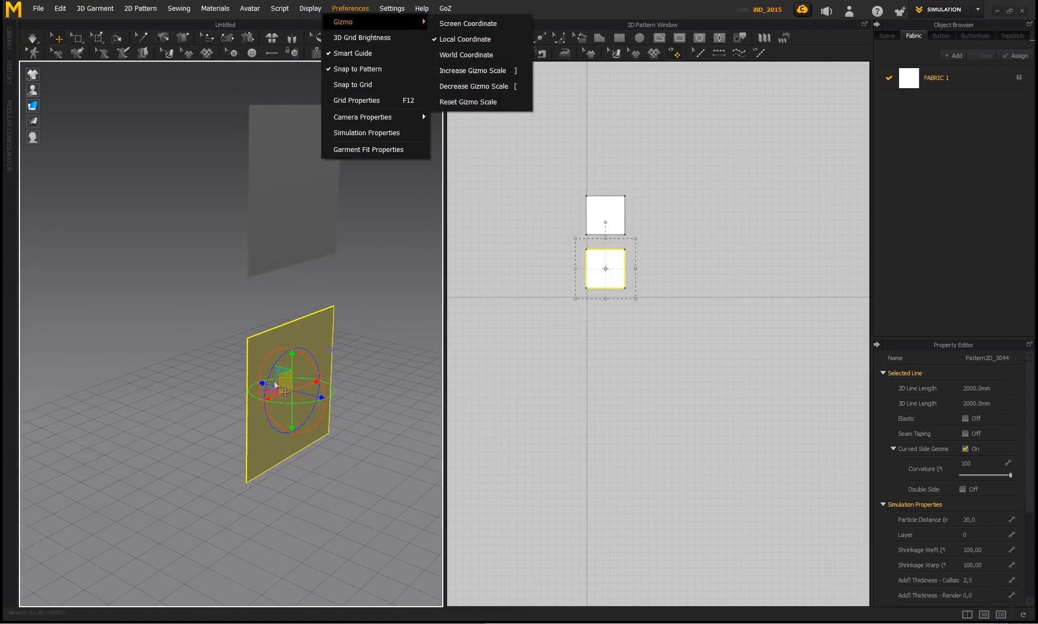
right_click_drag(334, 295, 379, 295)
left_click(287, 177)
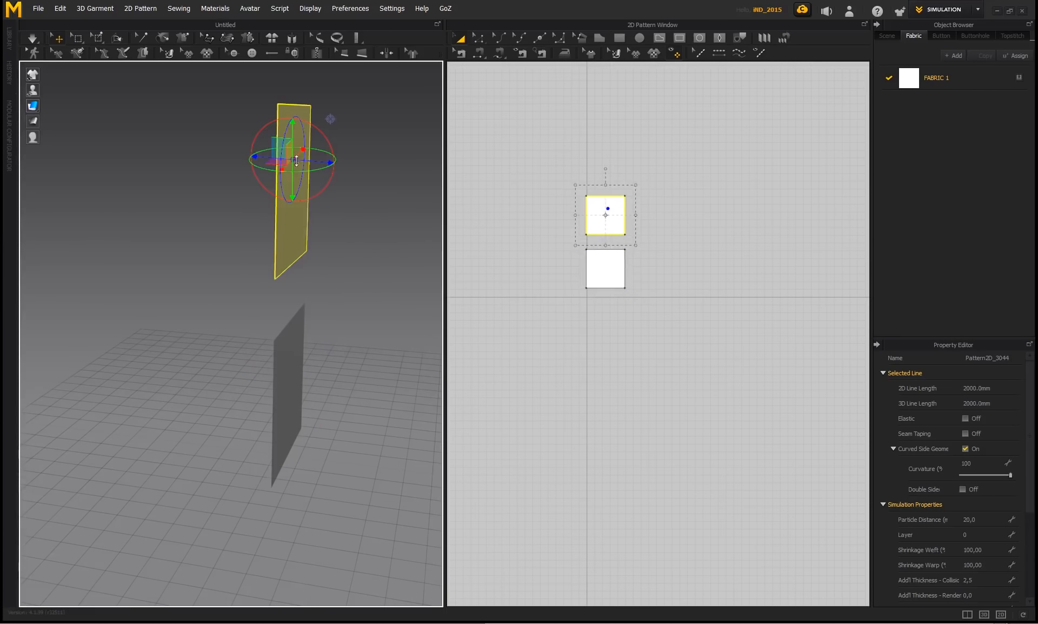
left_click_drag(336, 184, 220, 287)
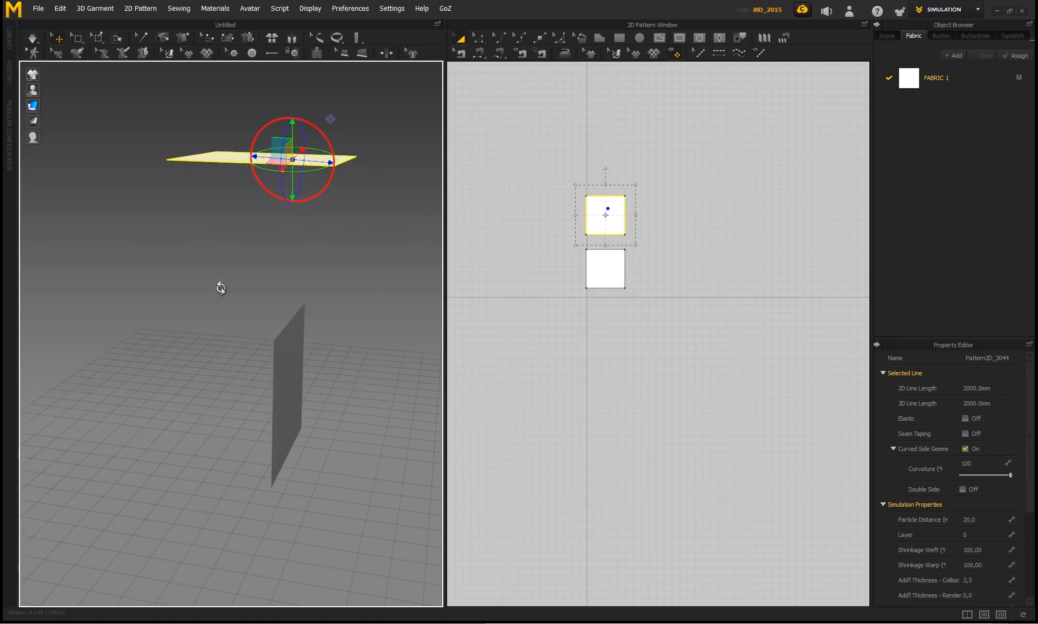
left_click(304, 383)
left_click_drag(334, 399, 320, 341)
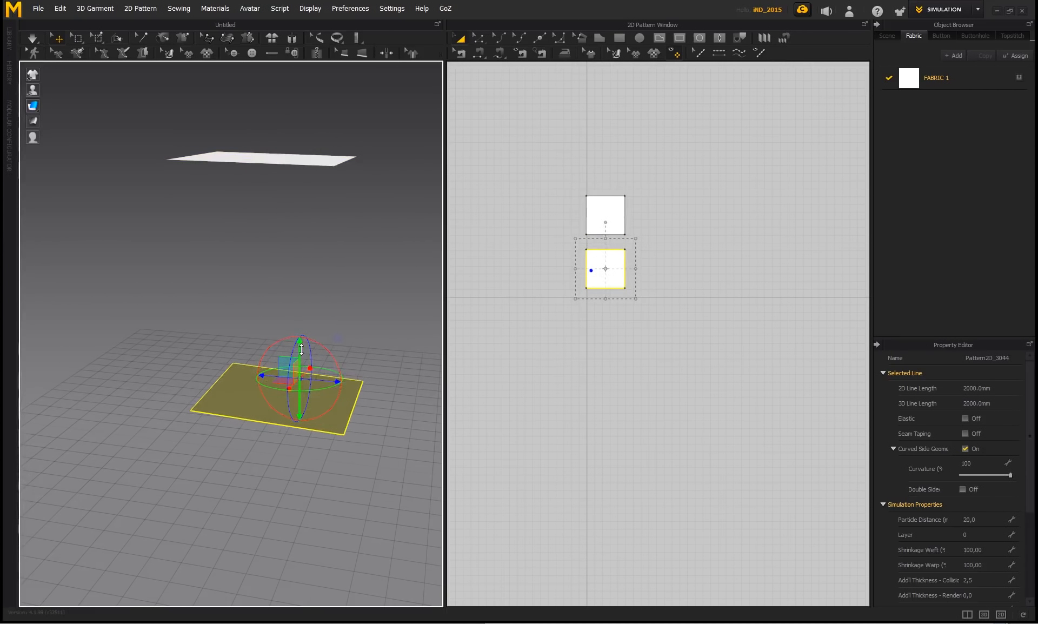
- Lower the upper square pattern in the 3D view until it sits a short distance above the other square
left_click(296, 163)
left_click_drag(295, 128, 309, 329)
left_click(396, 289)
right_click_drag(396, 288, 357, 281)
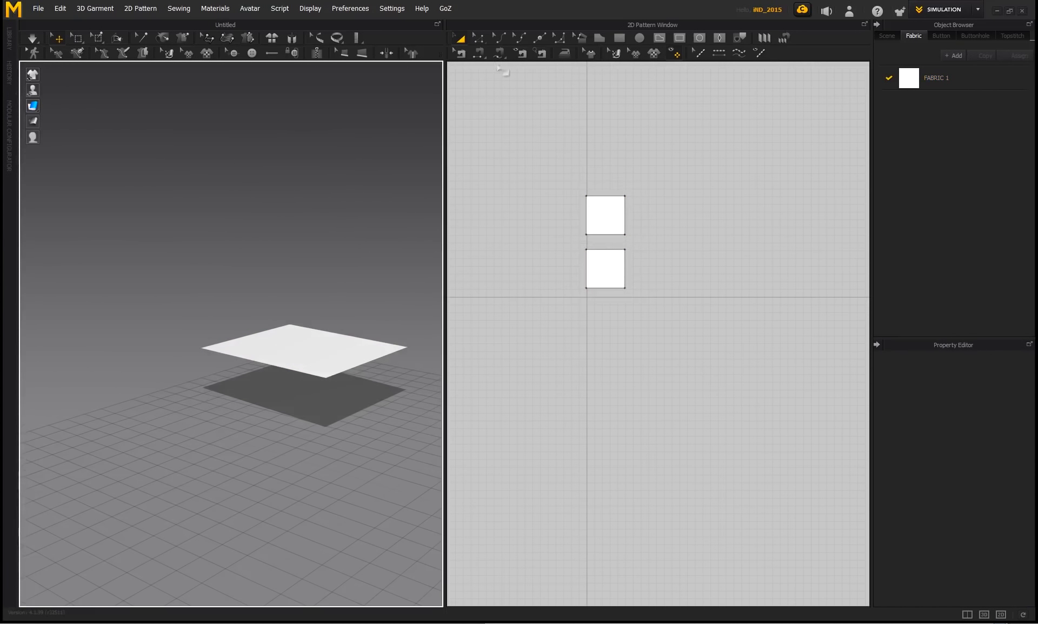
- Sew all four edges of the upper square pattern to the corresponding edges of the lower square pattern
left_click(477, 52)
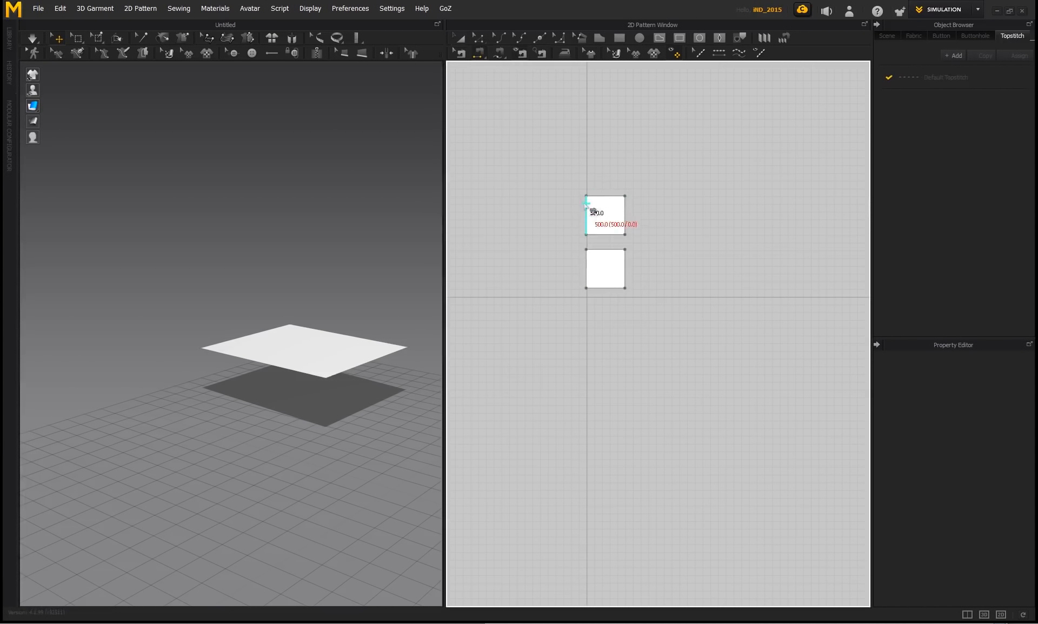
left_click(602, 249)
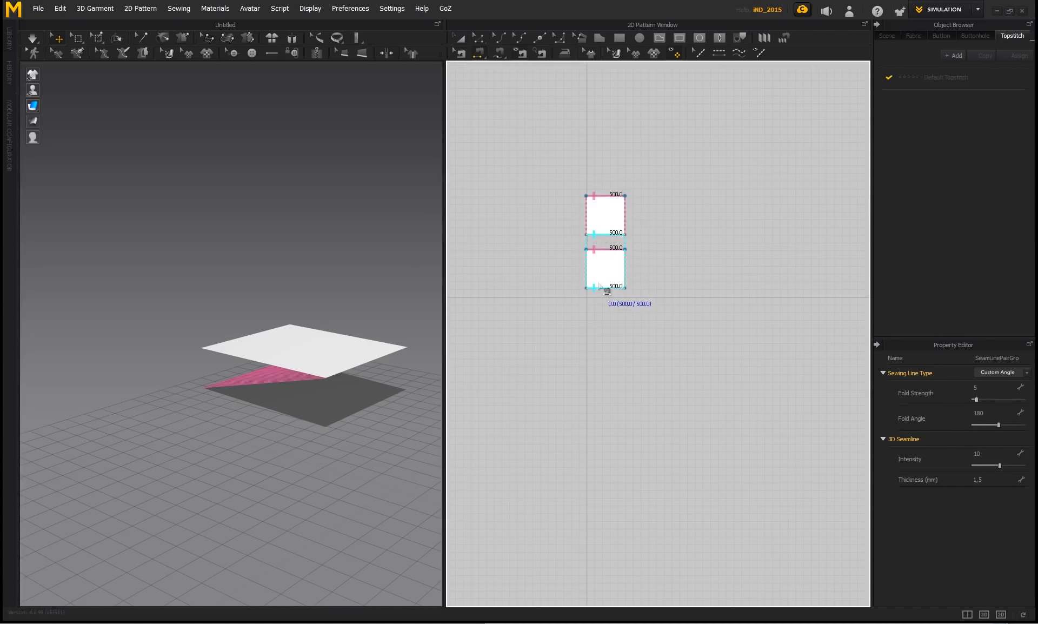
left_click(583, 213)
left_click(588, 259)
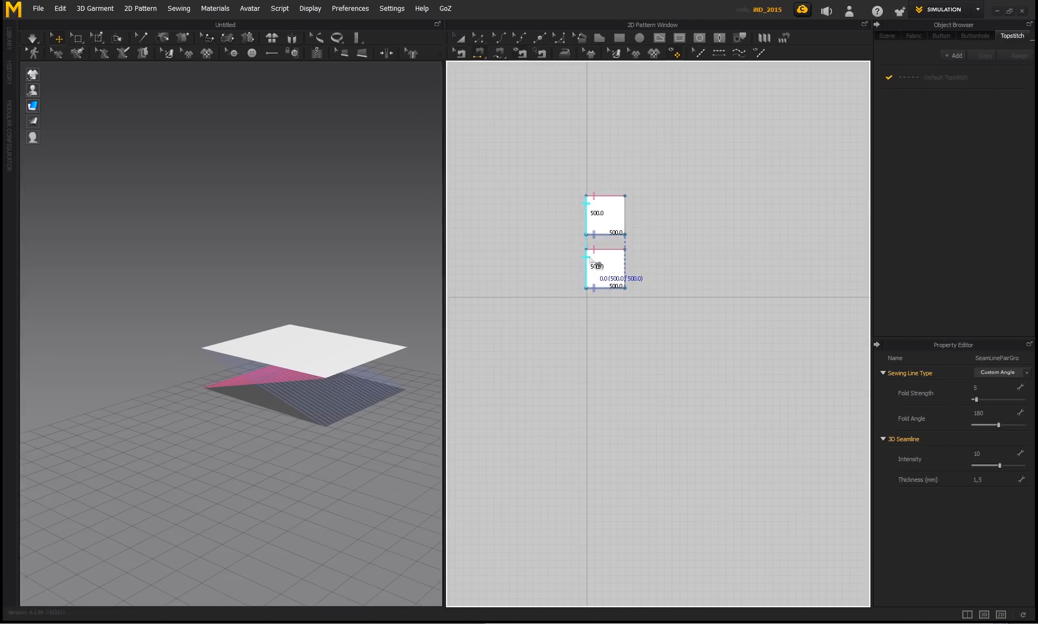
left_click(625, 213)
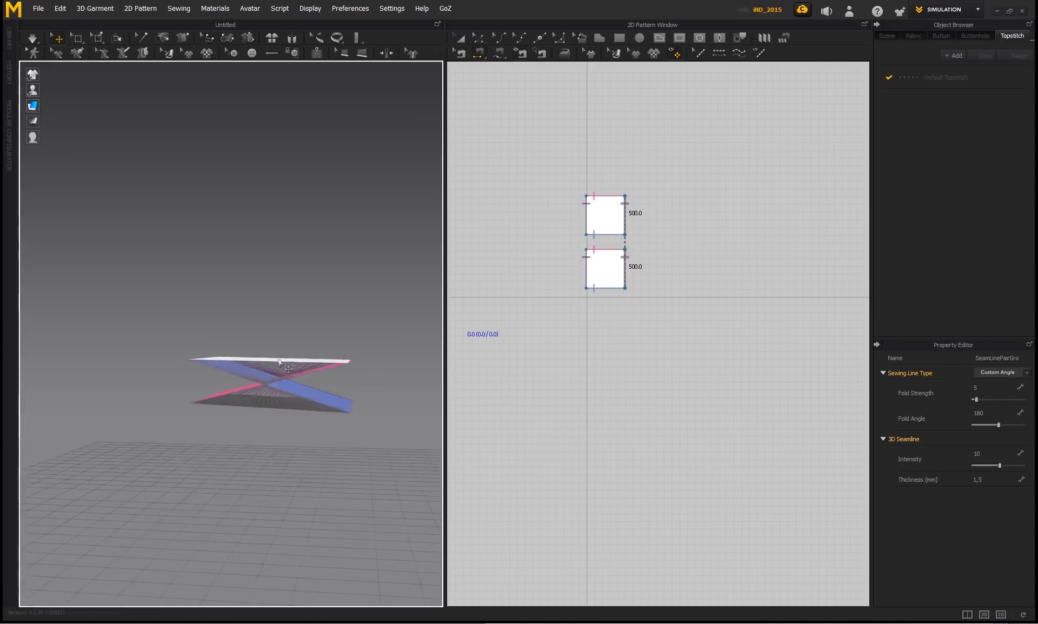
- Turn the top pattern over in the 3D view so the crossed seam lines to the bottom pattern run straight
mouse_move(283, 330)
right_mouse_down()
mouse_move(246, 330)
mouse_move(293, 343)
right_mouse_up()
right_click_drag(313, 401, 333, 424)
middle_click_drag(334, 425, 275, 370)
scroll(275, 370, "down", 1)
right_click_drag(275, 371, 258, 359)
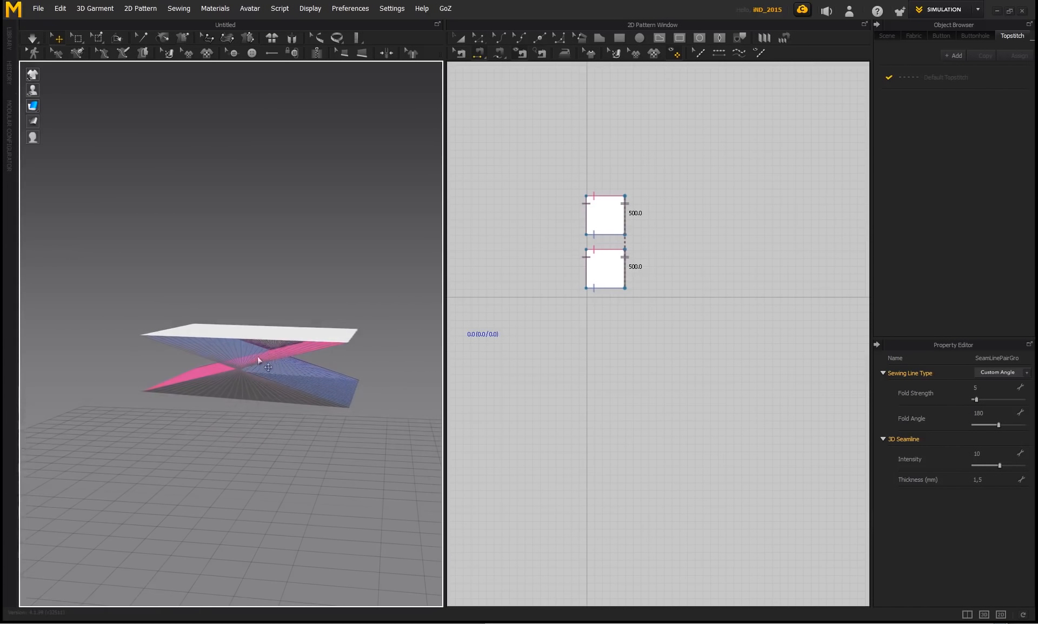
left_click(287, 345)
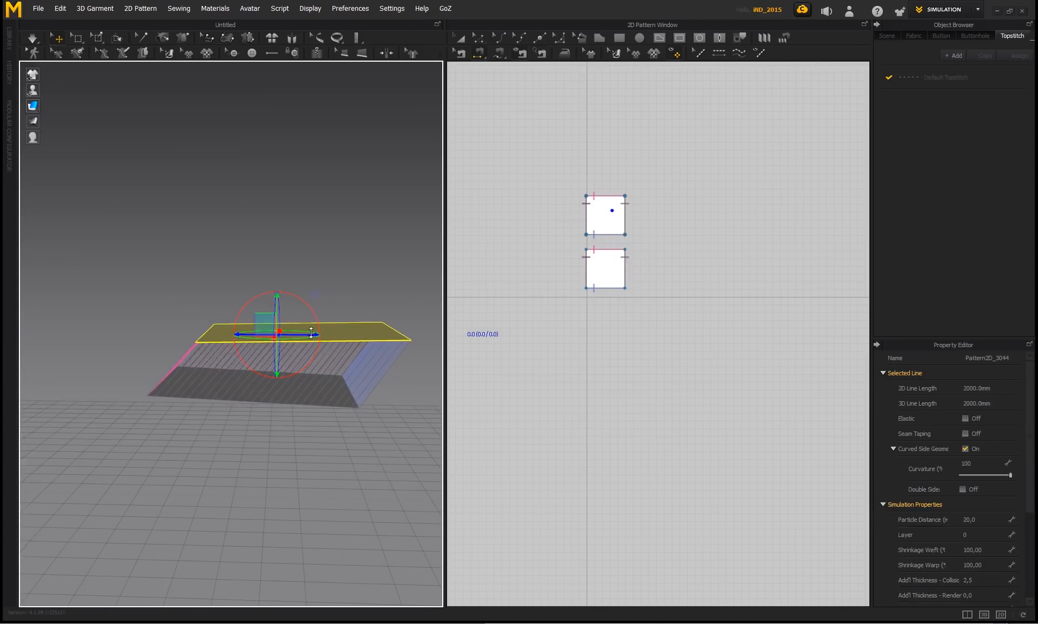
right_click_drag(300, 256, 358, 281)
left_click(358, 282)
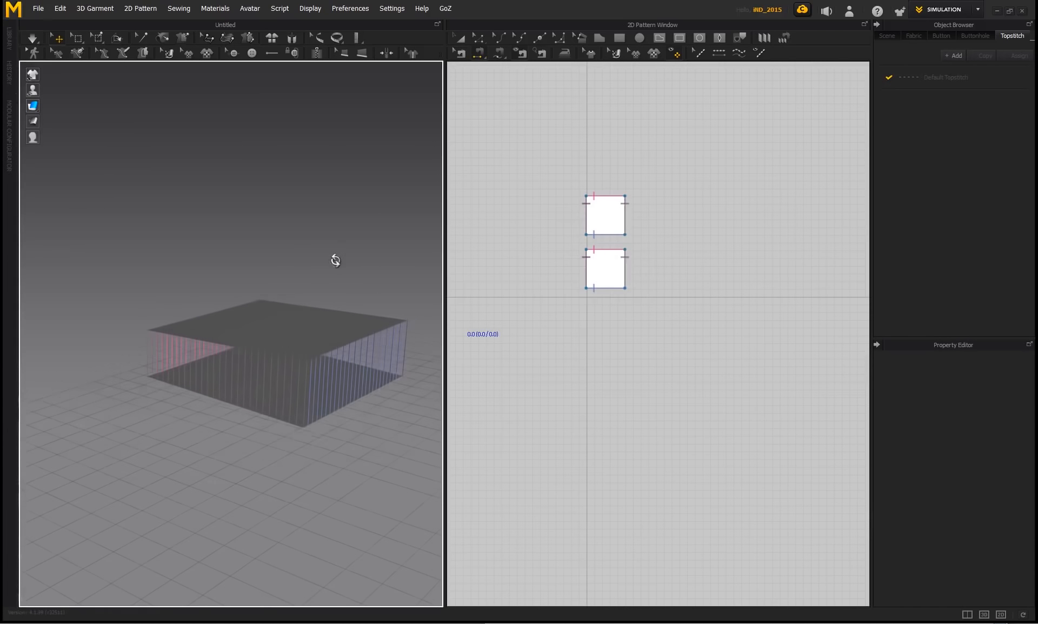
- Flip the normal of the top pattern so its front side faces outward
left_click(274, 319)
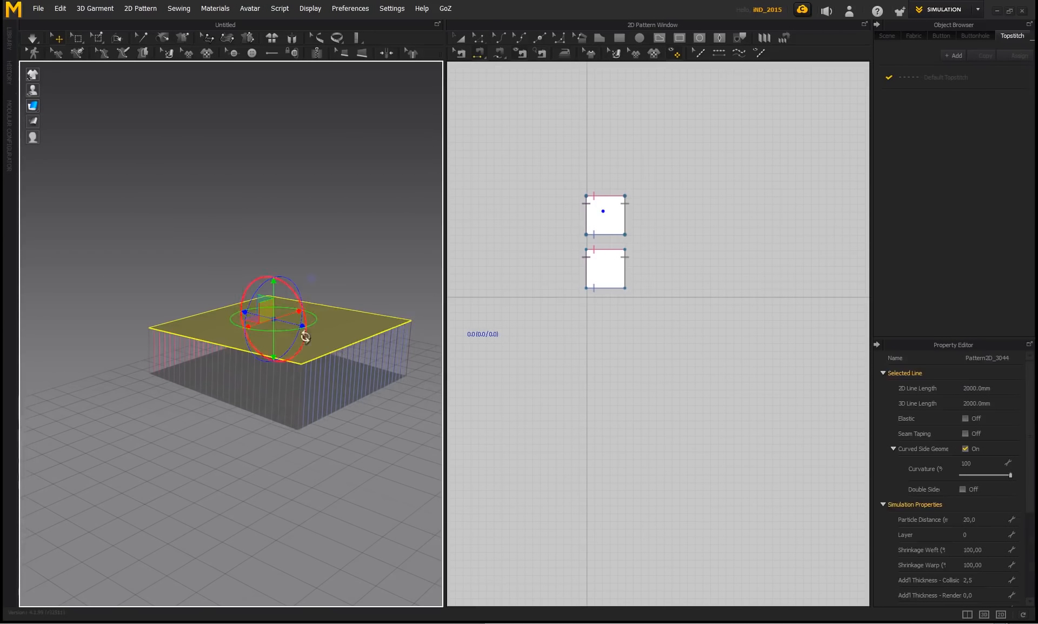
right_click(322, 334)
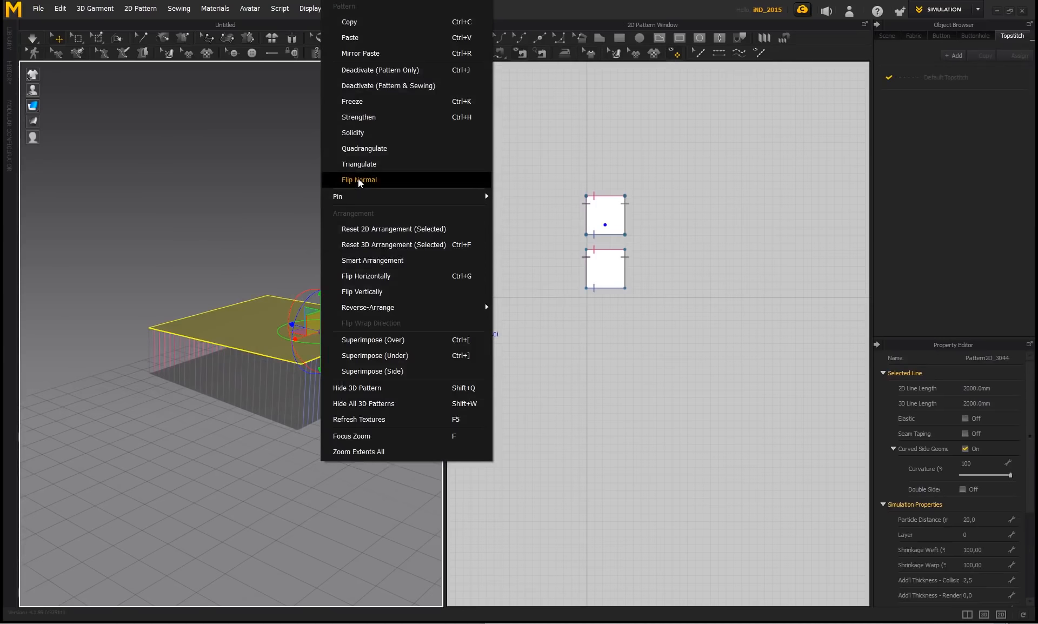
left_click(358, 179)
left_click(211, 252)
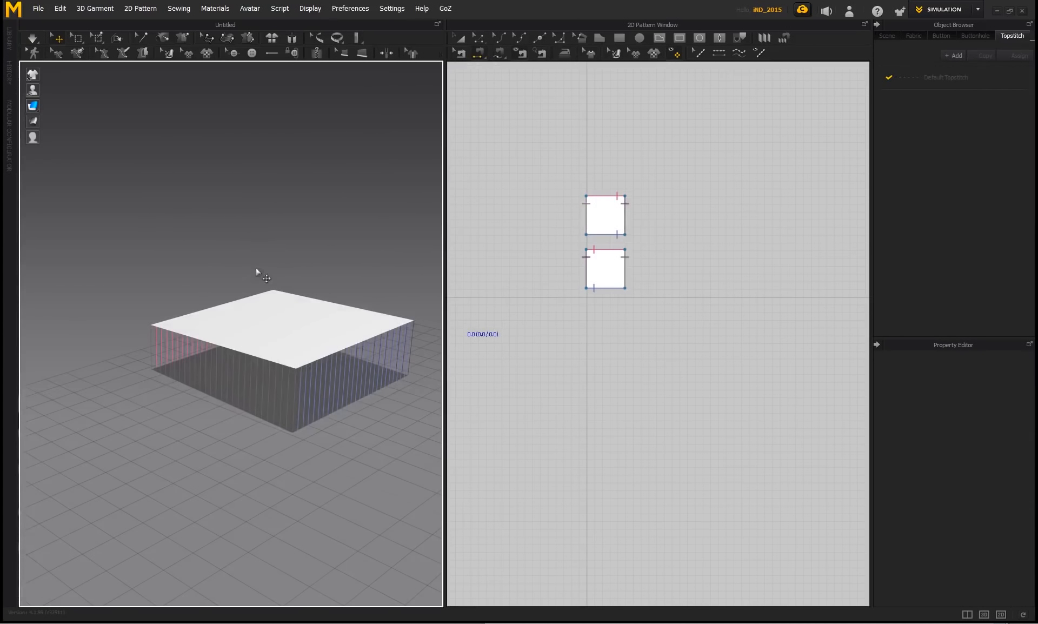
- Run the simulation to close the seams and let the two sewn squares drop onto the floor
key("space")
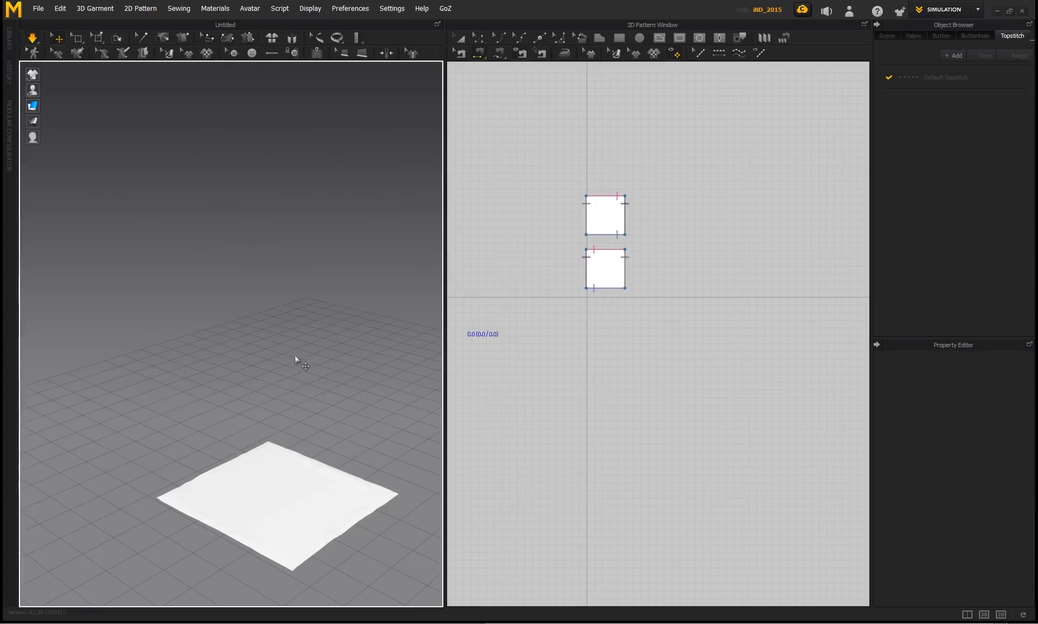
middle_click_drag(321, 482, 325, 389)
scroll(330, 459, "up", 2)
right_click_drag(330, 459, 339, 452)
middle_click_drag(339, 453, 252, 429)
scroll(262, 416, "down", 1)
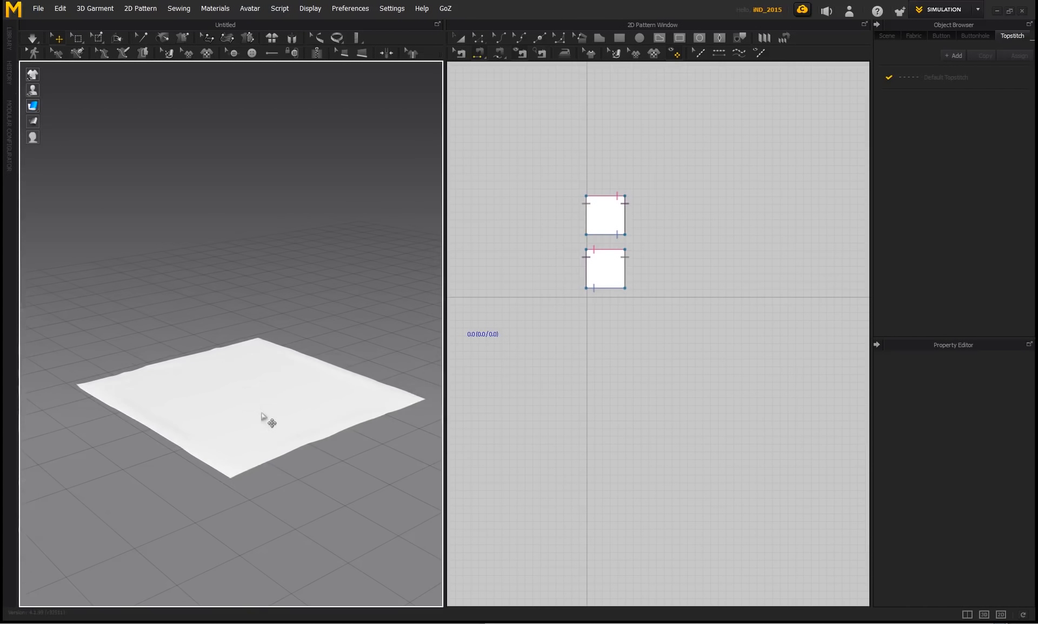
right_click_drag(254, 411, 248, 455)
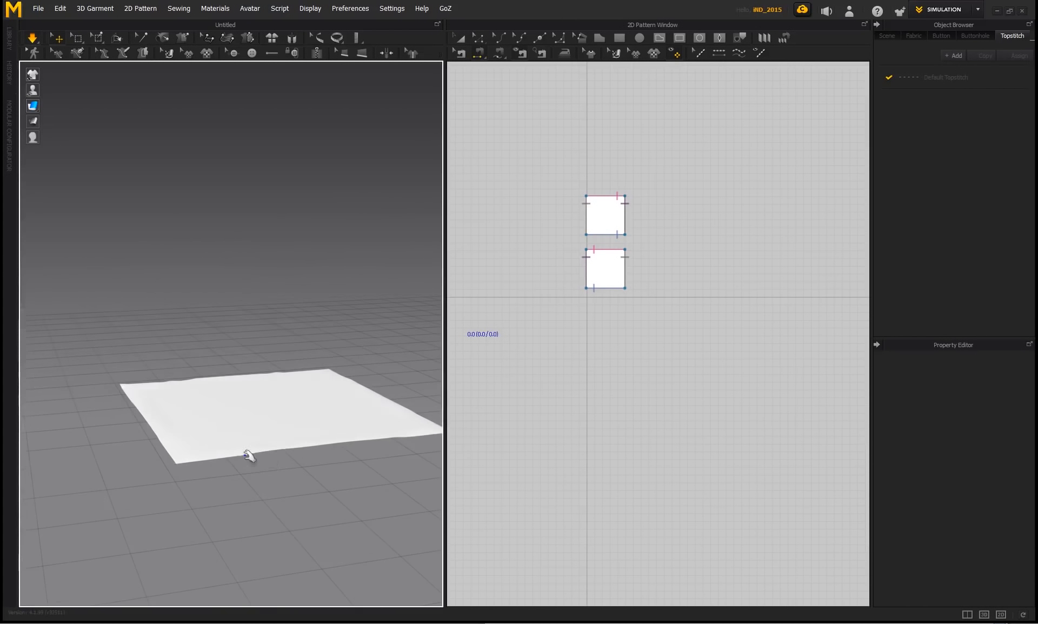
- Set the pressure of both square patterns to 7 to inflate them into a pillow
left_click(460, 38)
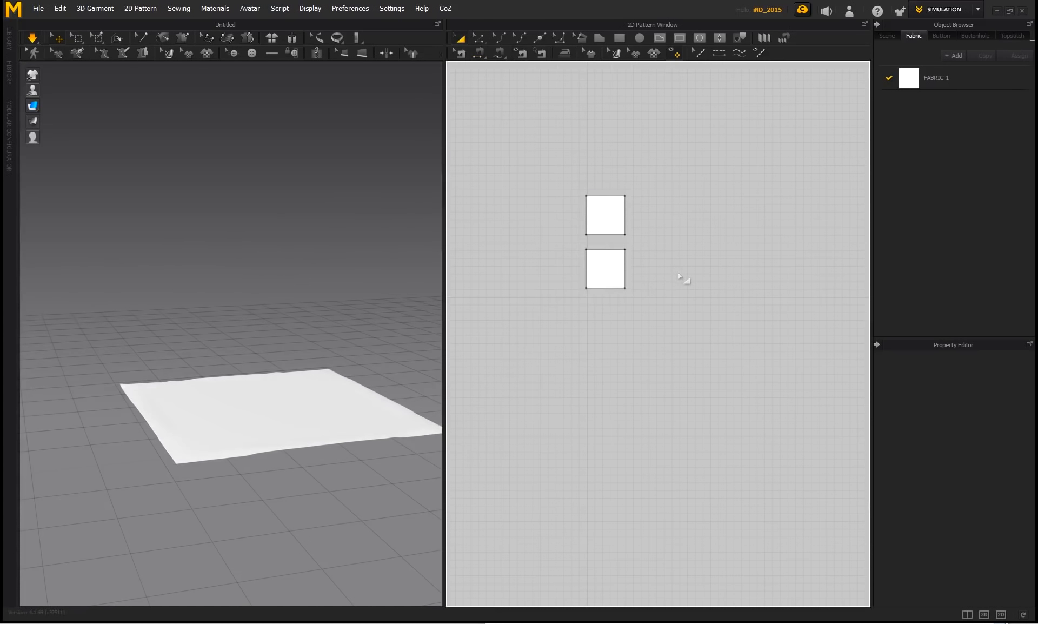
left_click_drag(623, 267, 575, 174)
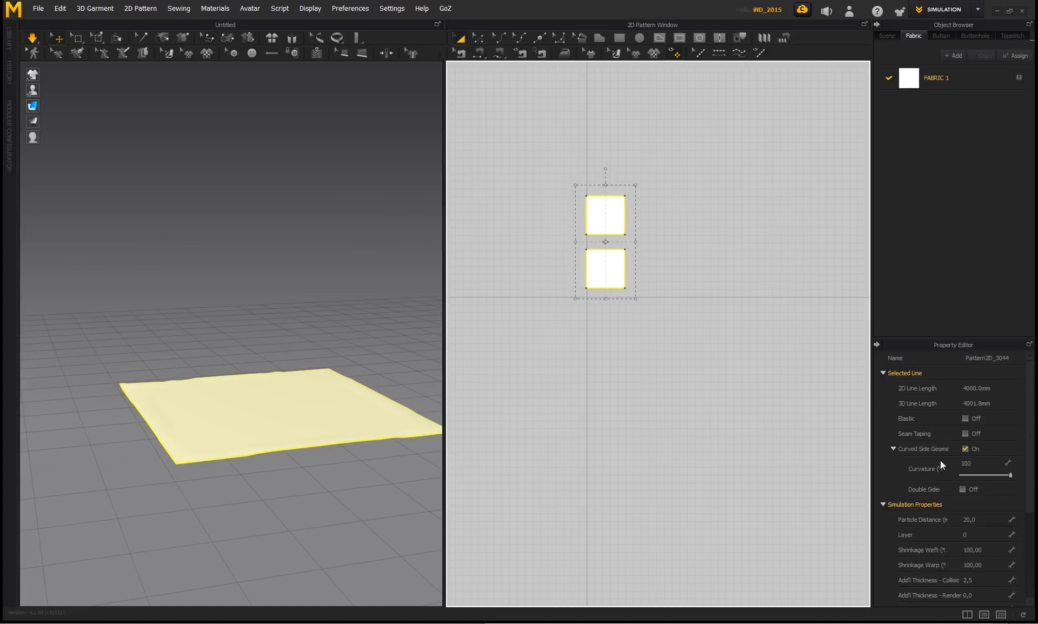
scroll(909, 469, "down", 3)
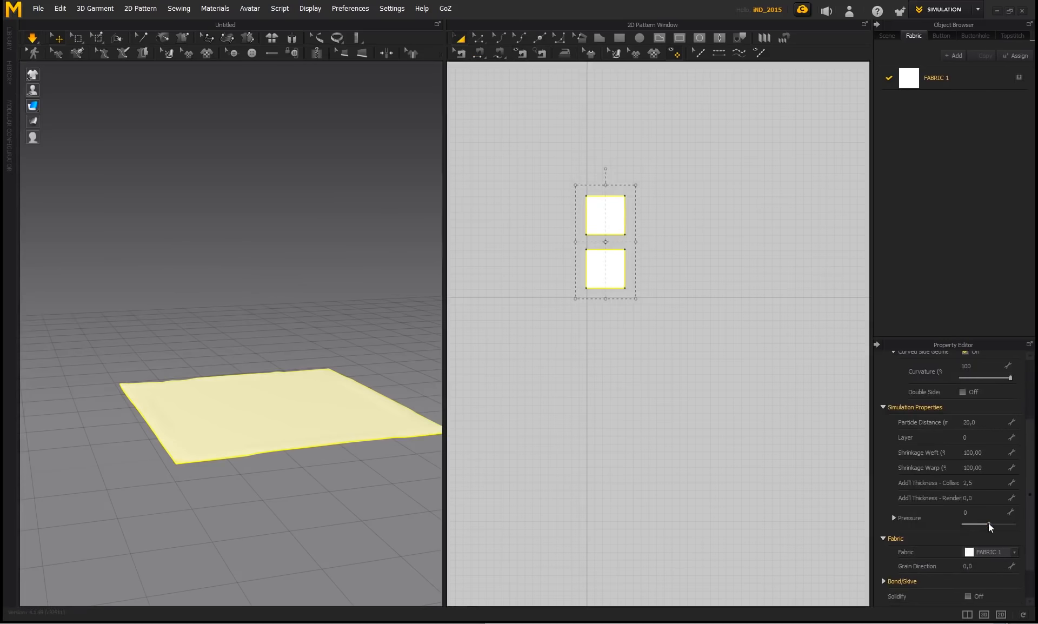
left_click_drag(989, 523, 991, 523)
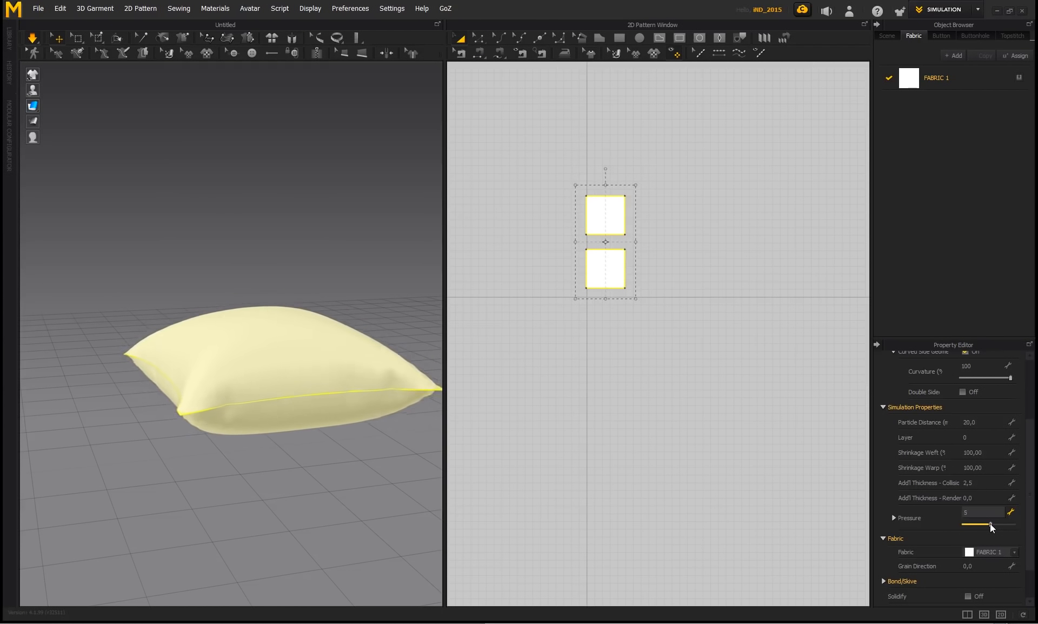
left_click_drag(991, 525, 991, 524)
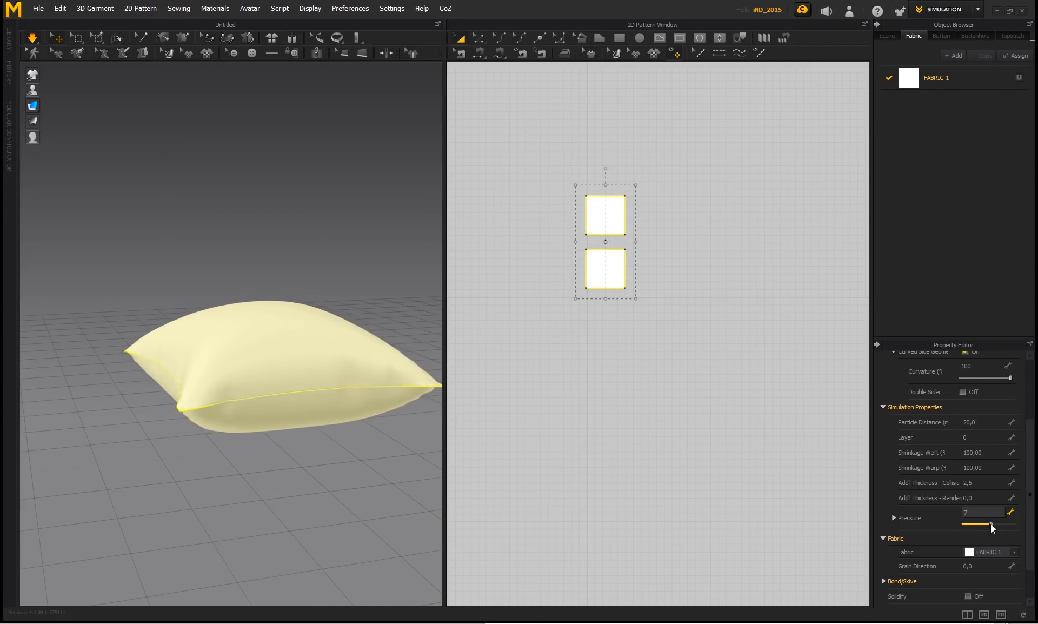
- Examine the inflated pillow from several angles and review the simulation properties of both patterns
right_click_drag(319, 244, 321, 403)
middle_click_drag(321, 403, 323, 497)
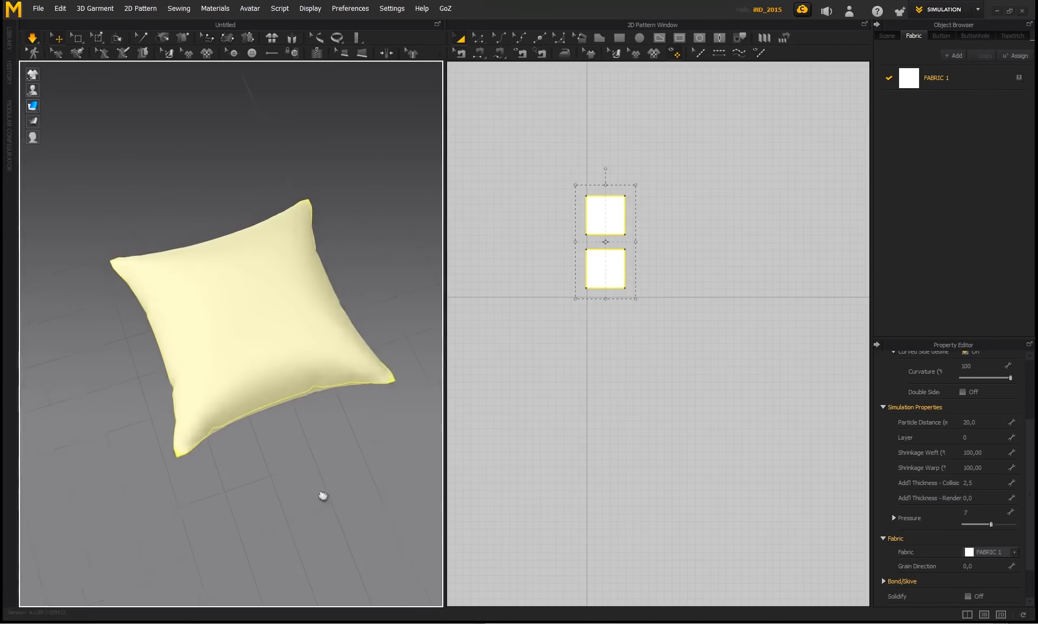
scroll(322, 497, "down", 1)
left_click(304, 487)
right_click_drag(304, 487, 290, 417)
scroll(297, 478, "up", 2)
right_click_drag(297, 478, 372, 431)
middle_click_drag(323, 419, 327, 320)
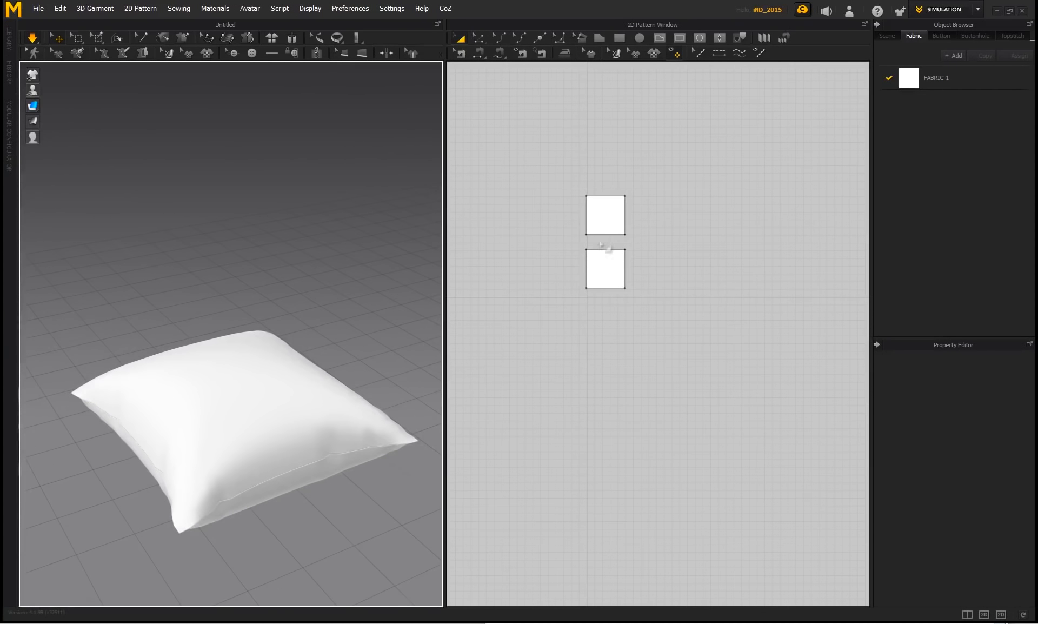
left_click_drag(710, 311, 594, 215)
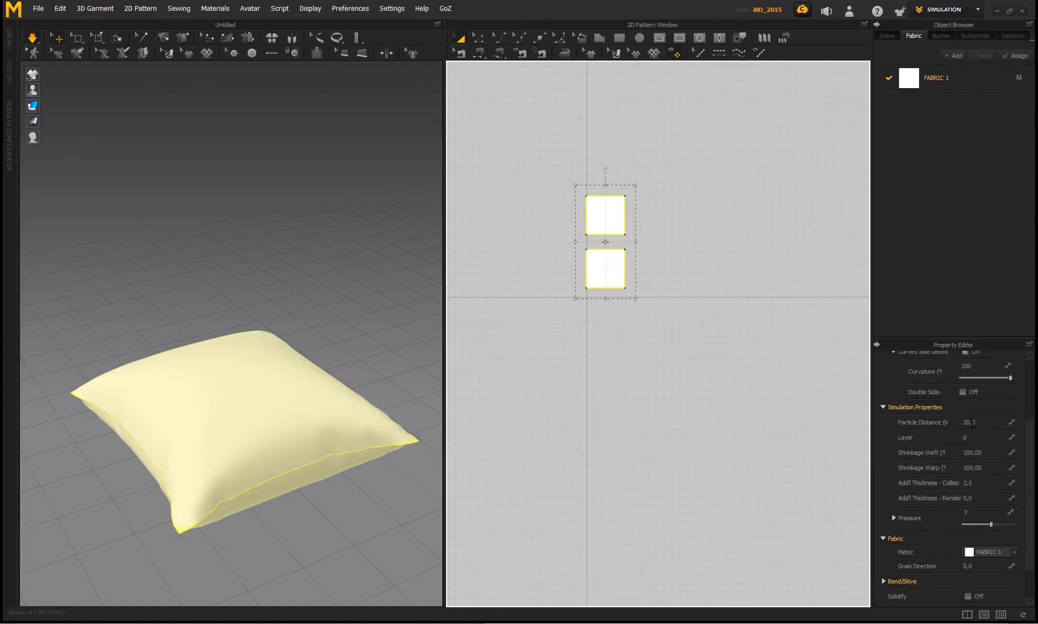
right_click_drag(362, 315, 323, 321)
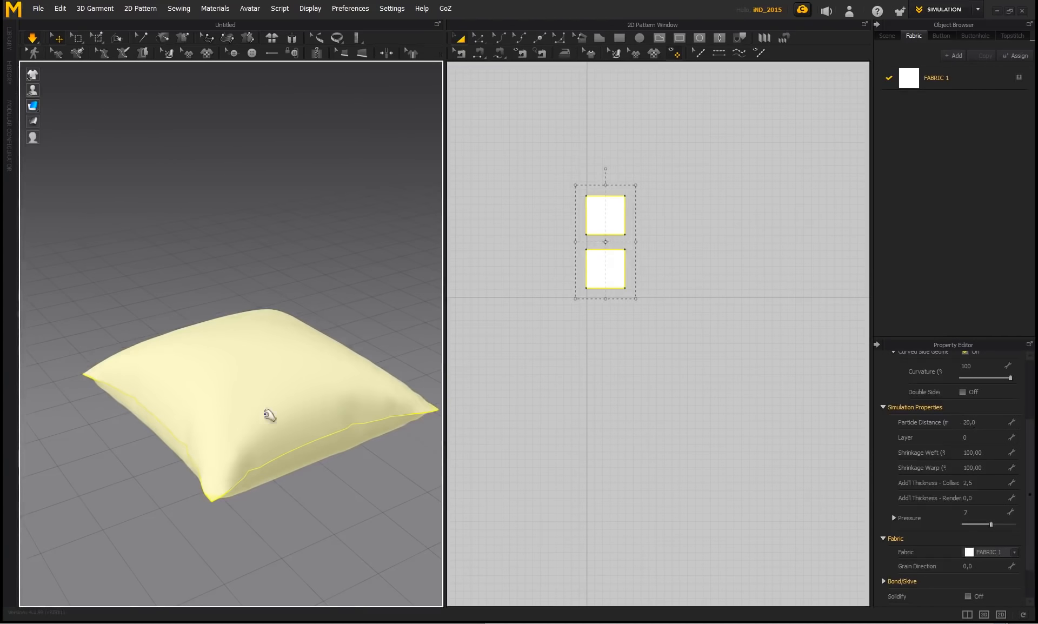
right_click_drag(269, 415, 289, 331)
- Apply the _R_Lightweight_Nylon physical property preset to FABRIC 1 and inspect the resulting wrinkles on the pillow
left_click(926, 79)
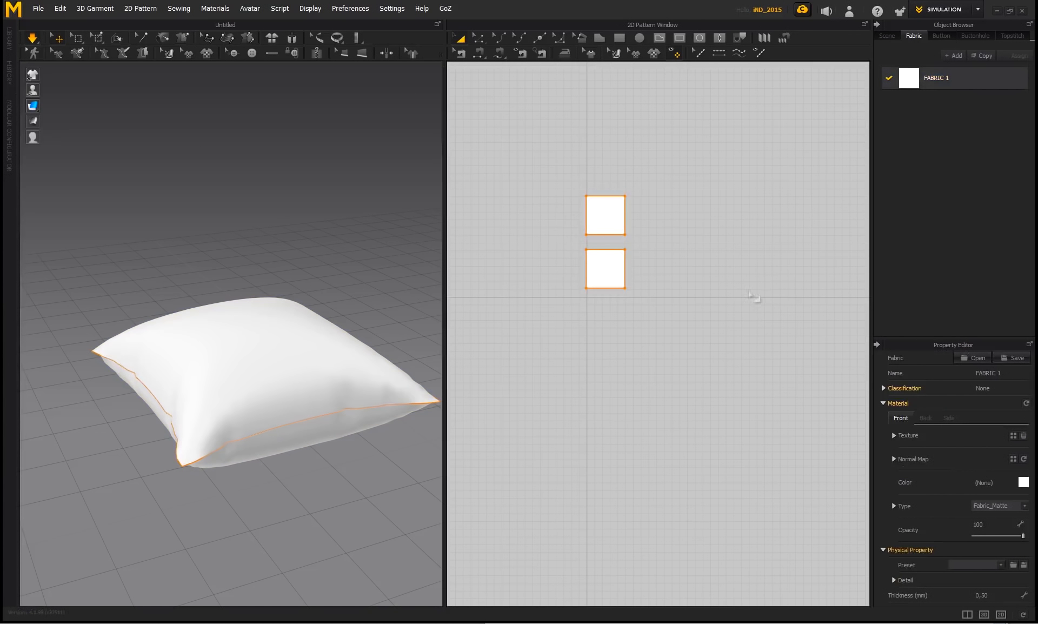
left_click(999, 565)
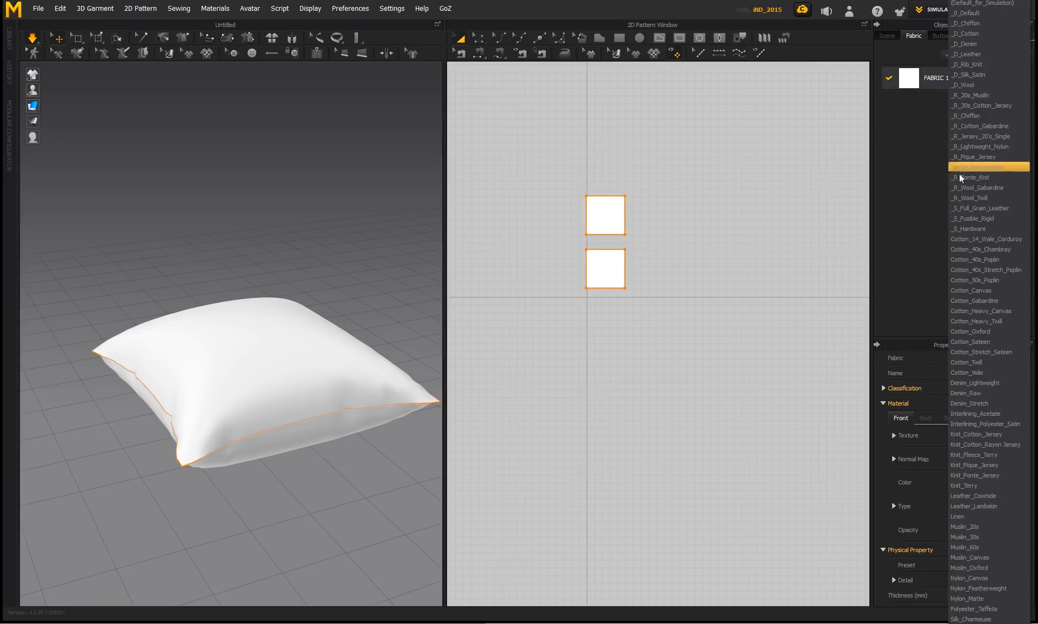
left_click(978, 146)
left_click(354, 212)
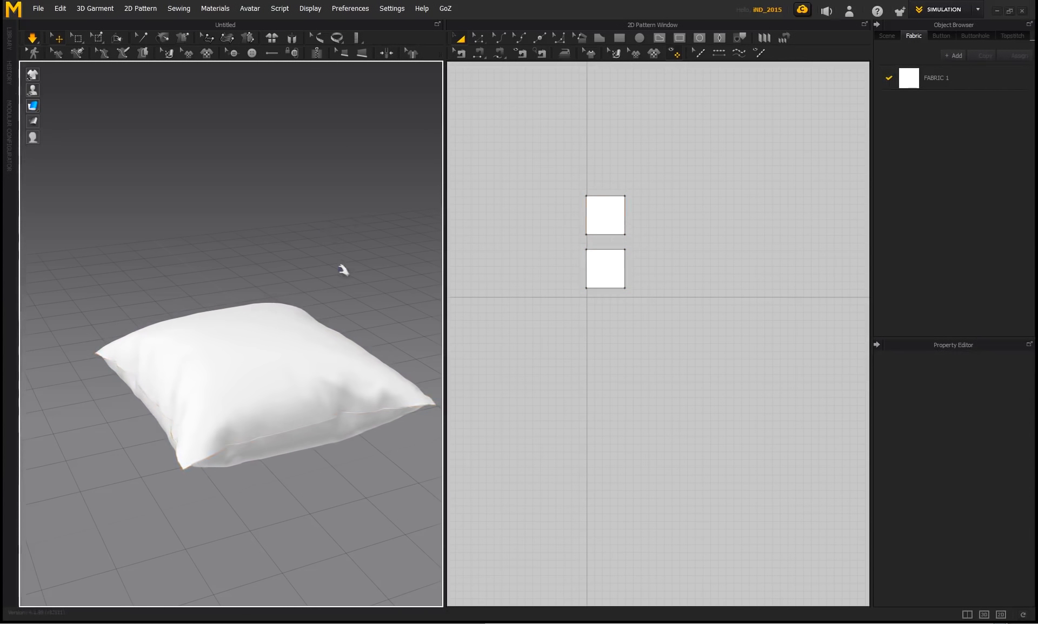
right_click_drag(343, 268, 334, 304)
scroll(256, 284, "up", 3)
left_click_drag(329, 283, 323, 366)
right_click_drag(323, 366, 255, 382)
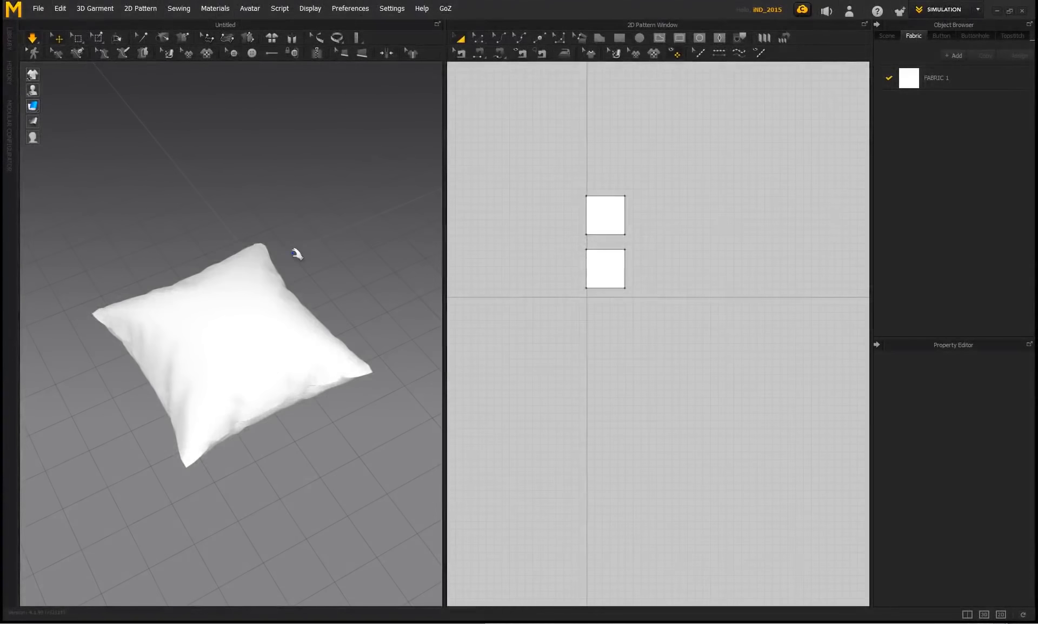
- Offset the outlines of both square patterns inward as one internal line each
left_click_drag(250, 351, 354, 297)
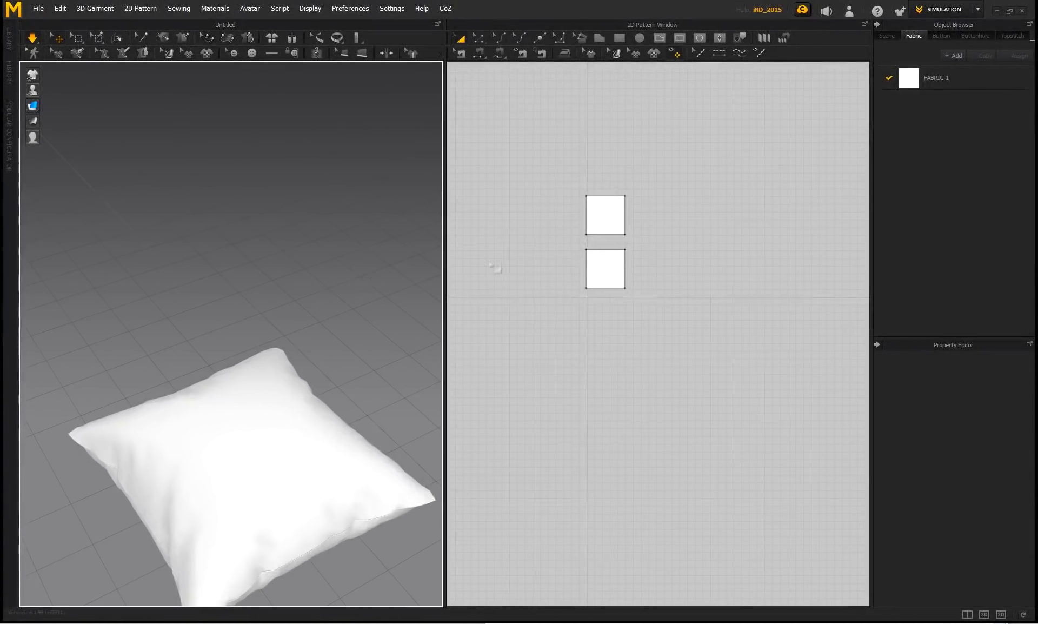
middle_click_drag(382, 307, 341, 187)
scroll(629, 209, "up", 3)
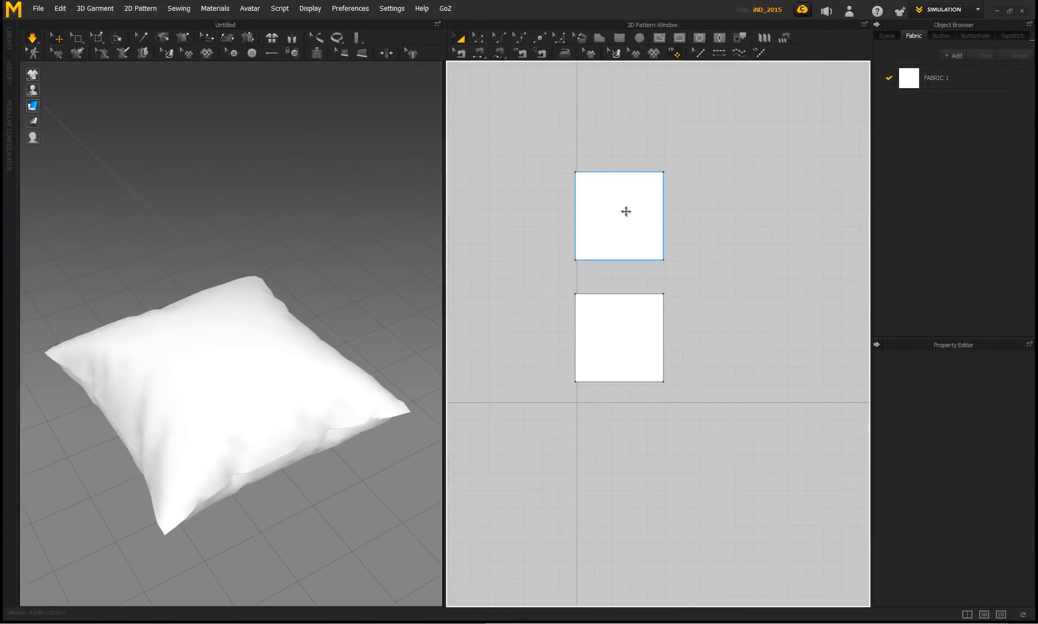
left_click(626, 211)
left_click(626, 346, "shift")
right_click(606, 230)
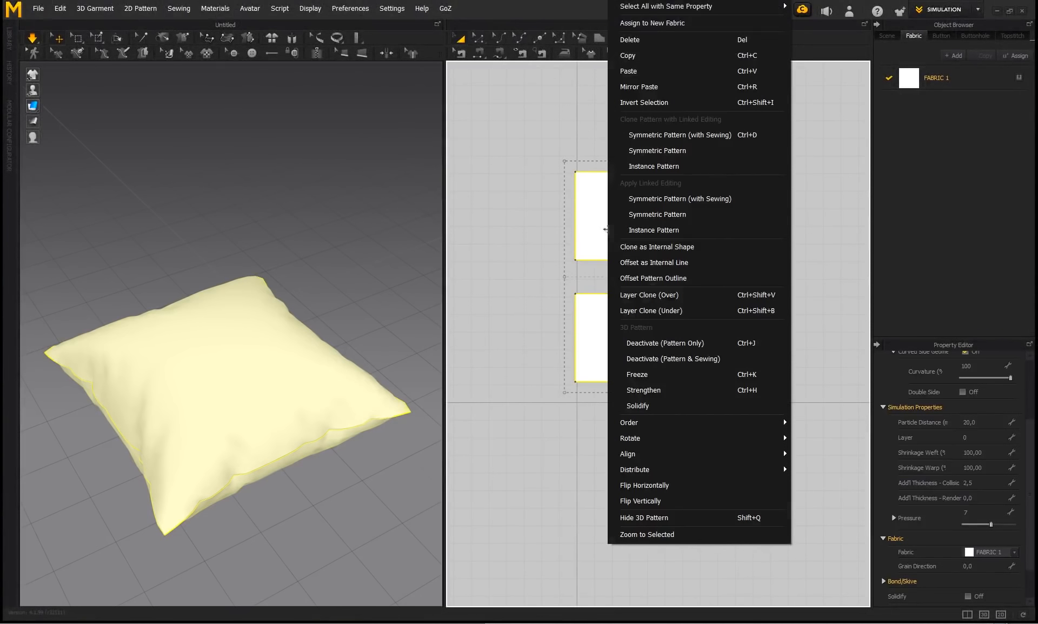
left_click(647, 263)
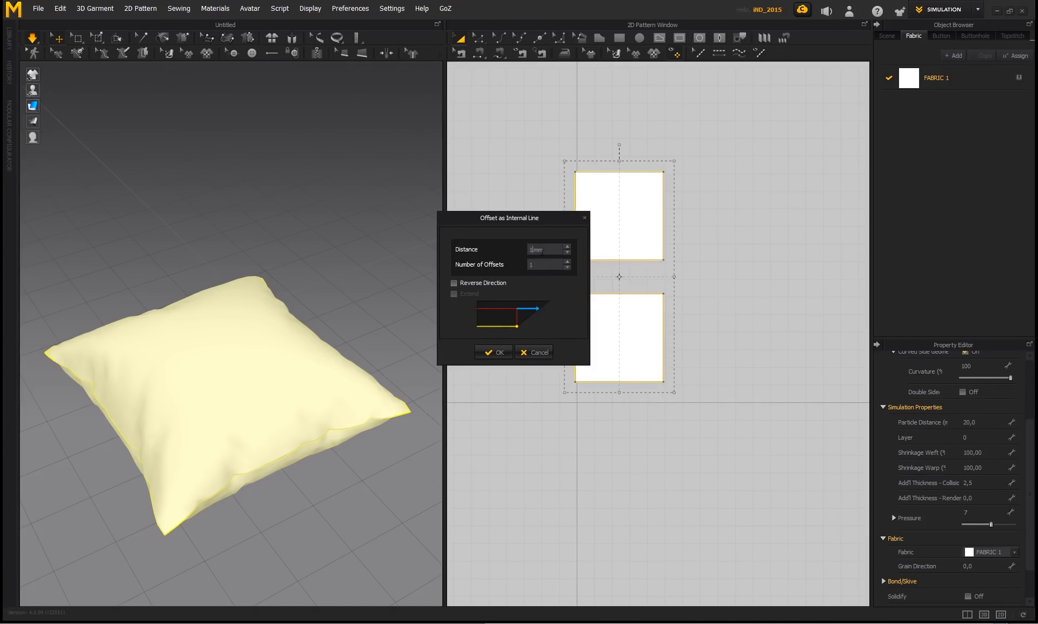
left_click(494, 351)
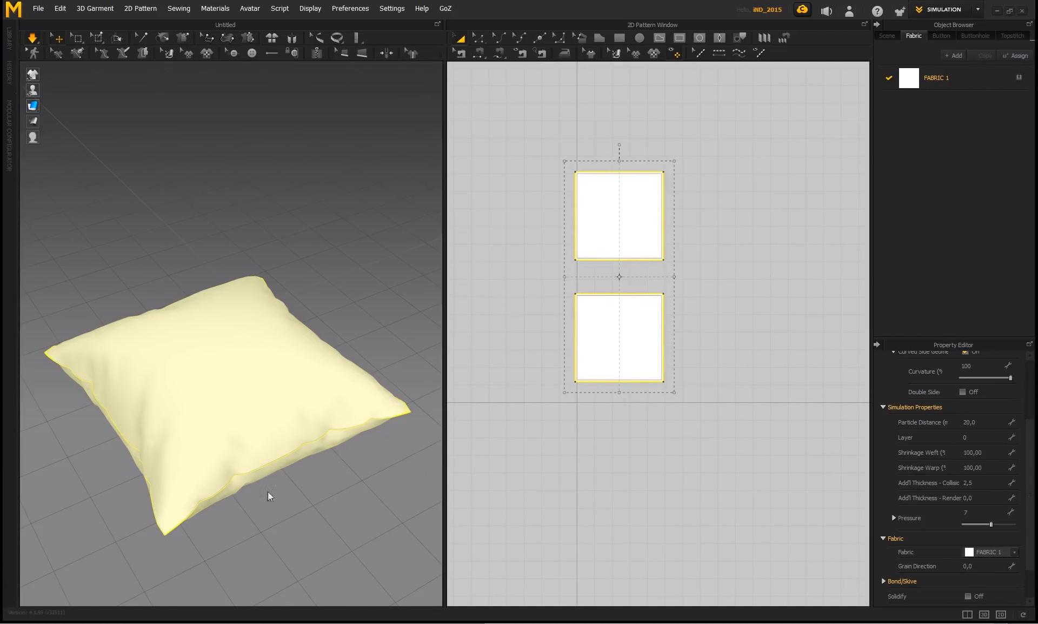
- Turn on Elastic for the internal lines of both square patterns
left_click(203, 502)
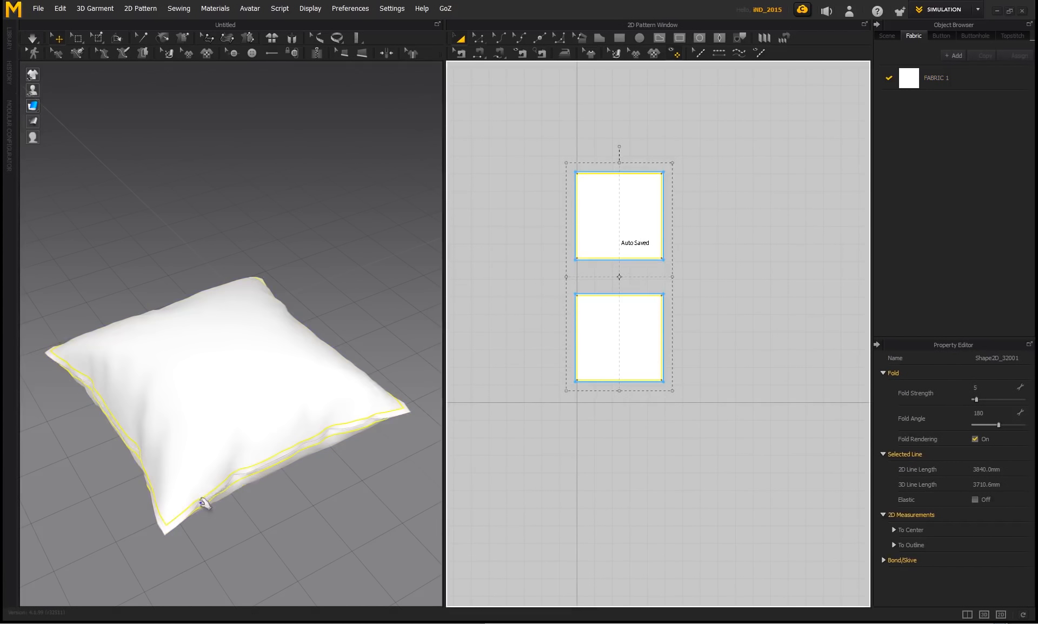
right_click_drag(255, 485, 253, 479)
scroll(244, 487, "up", 3)
middle_click_drag(225, 534, 259, 443)
scroll(590, 201, "up", 4)
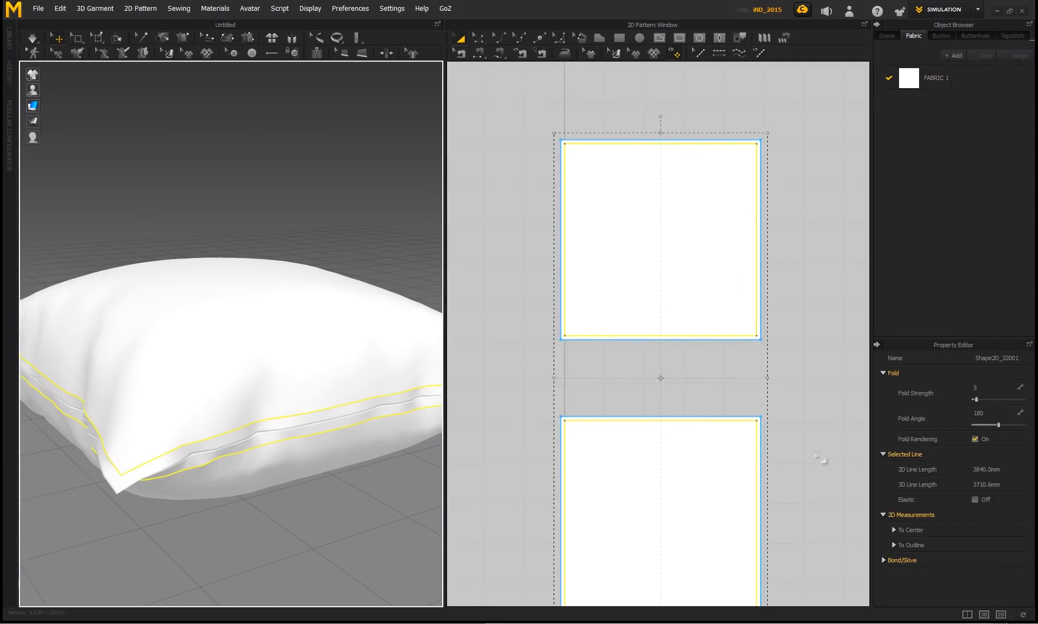
left_click(974, 499)
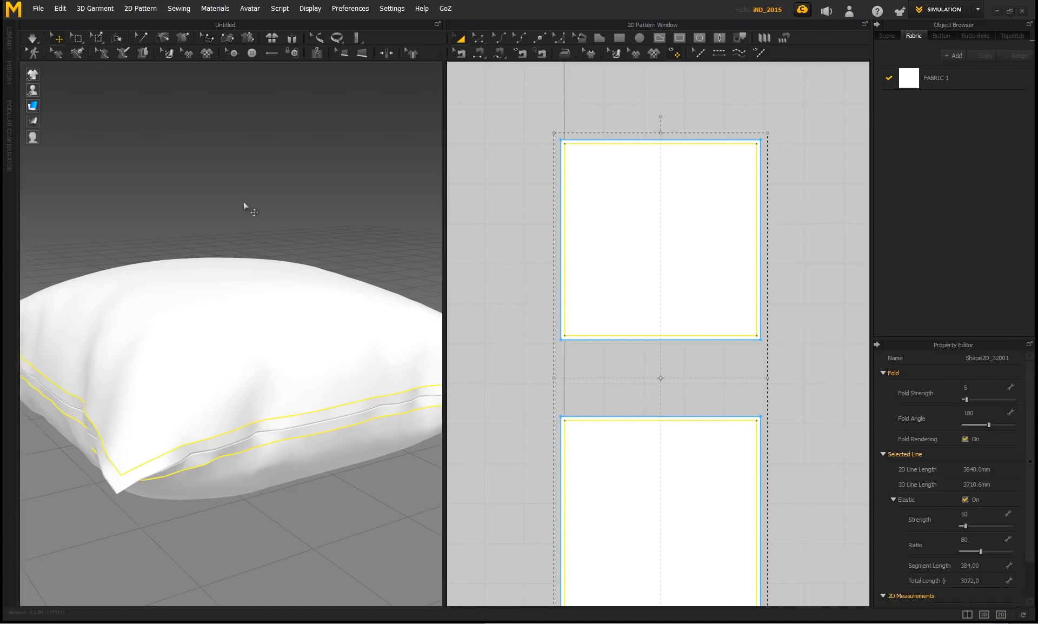
- Simulate the pillow with the elastic lines and tug the fabric to examine the wrinkles along its edges
key("space")
scroll(325, 240, "down", 2)
right_click_drag(310, 248, 310, 266)
middle_click_drag(311, 266, 325, 232)
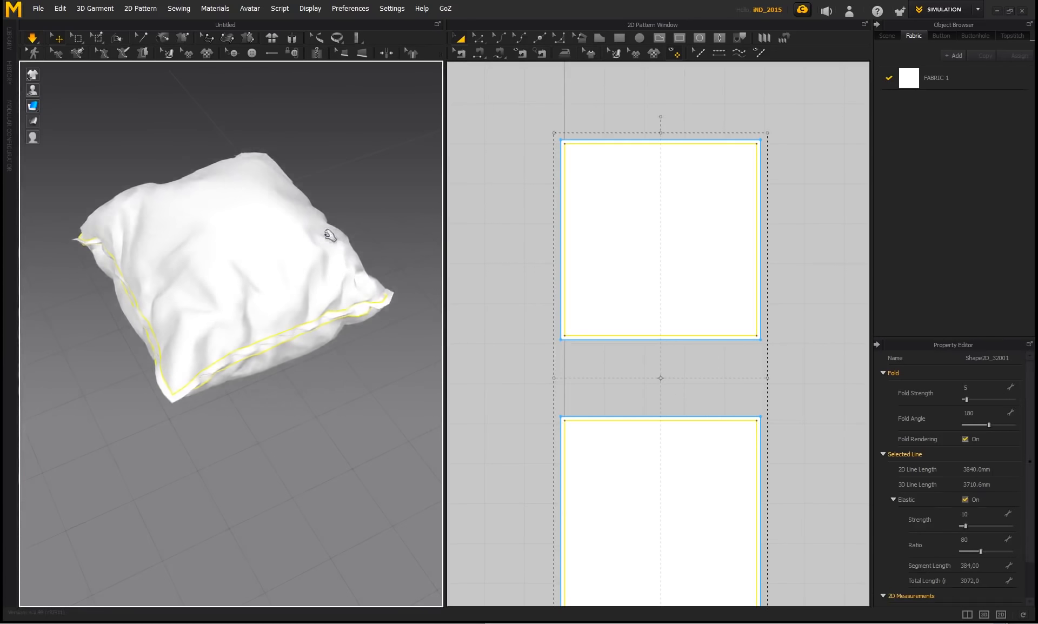
left_click_drag(326, 234, 384, 328)
right_click_drag(384, 328, 366, 360)
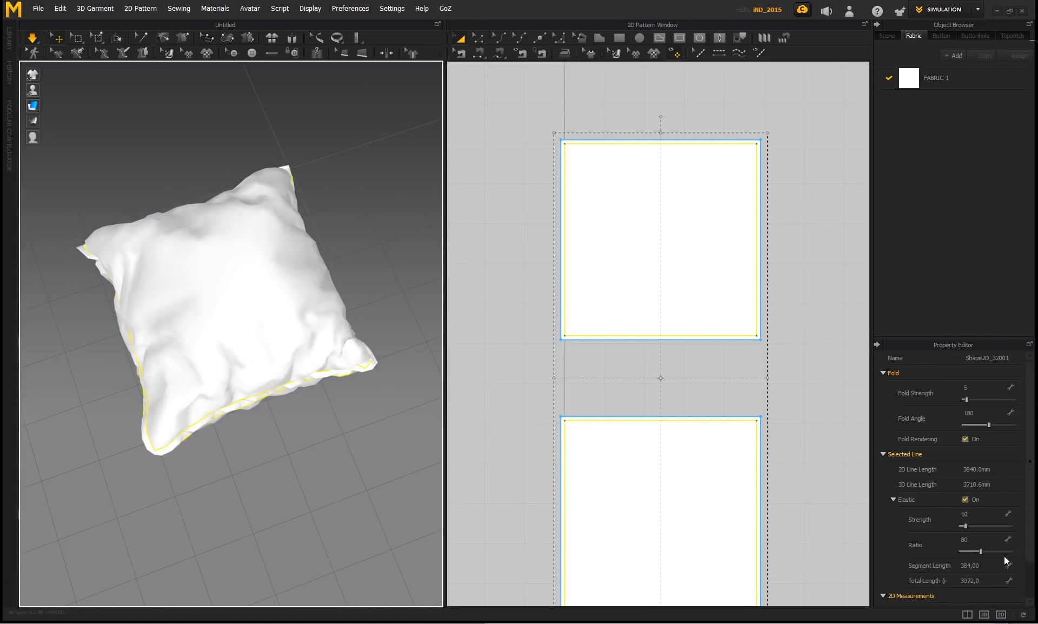
- Set the elastic ratio of the internal lines to 77 and inspect the gathered pillow
left_click_drag(981, 552, 982, 554)
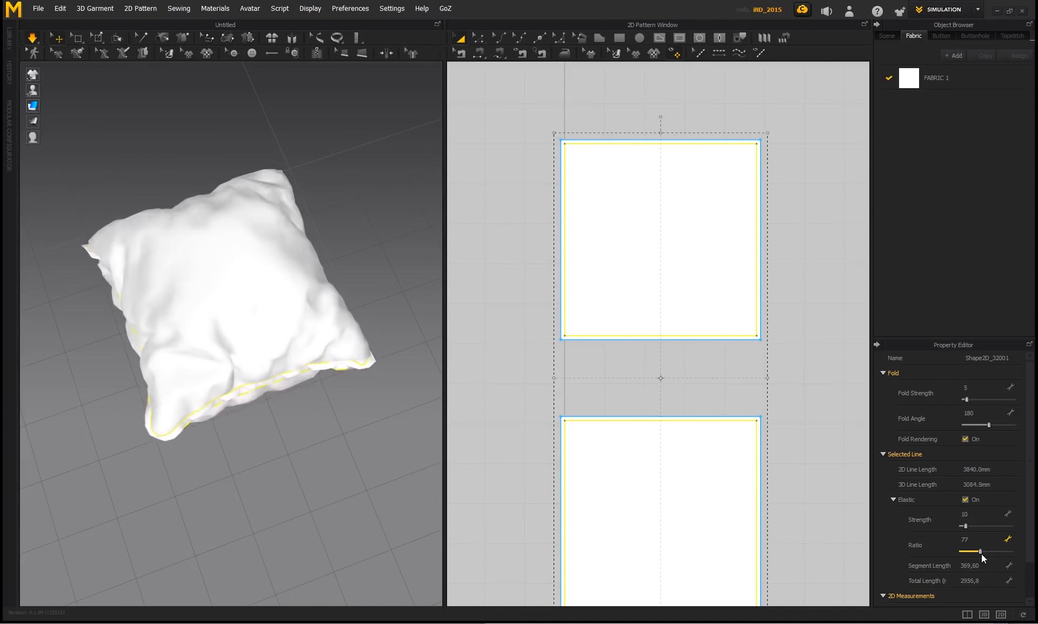
left_click(378, 283)
right_click_drag(378, 283, 327, 400)
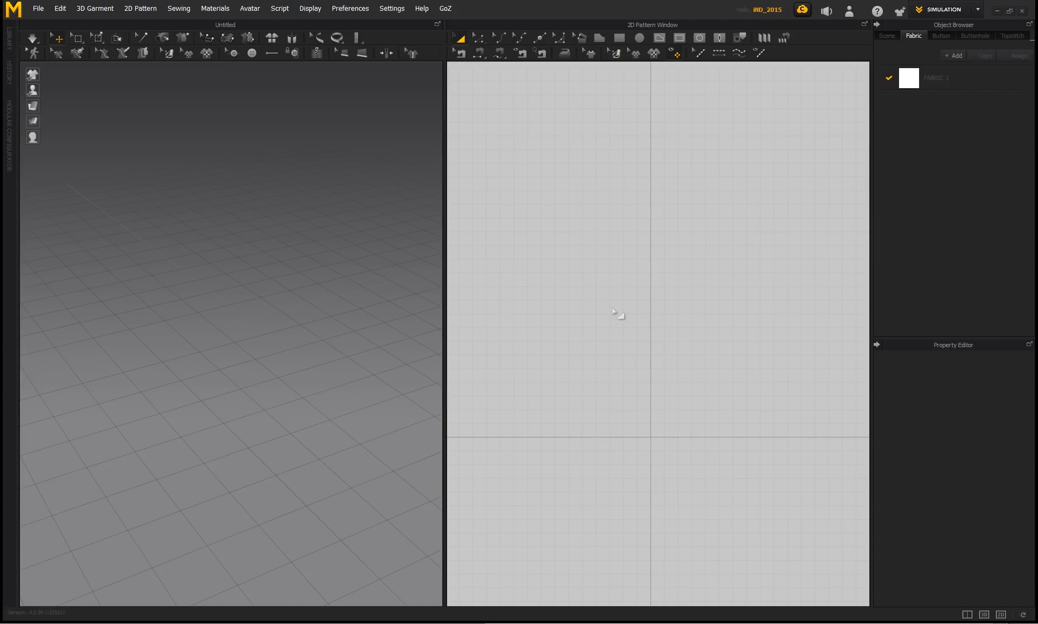
- Draw an upright rectangular pattern with a total outline length of about 2677 mm in the empty 2D pattern area
left_click(618, 40)
middle_click_drag(659, 368, 659, 282)
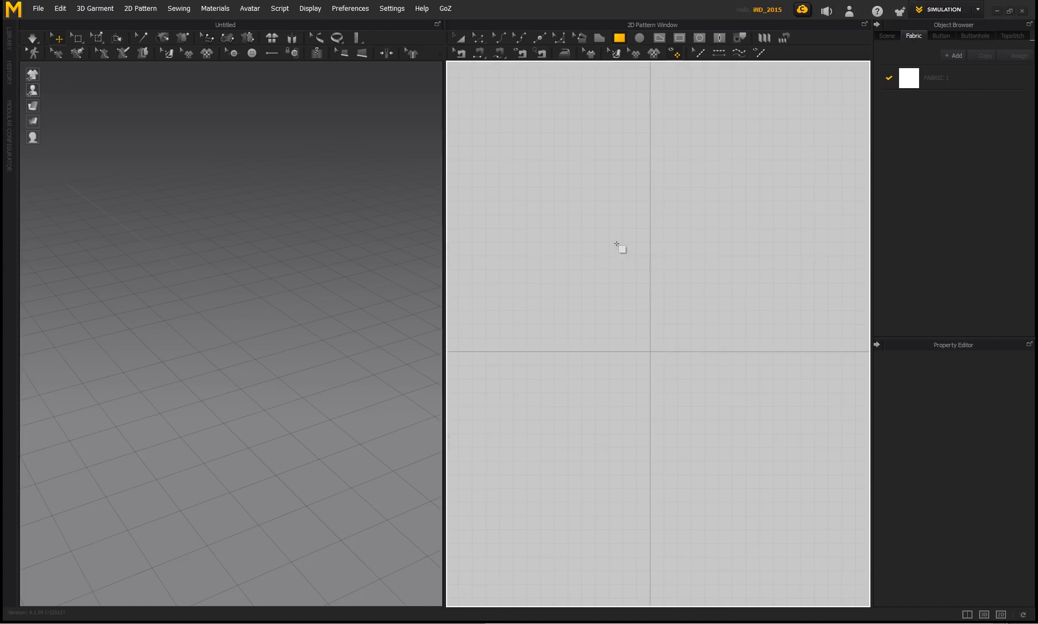
left_click_drag(612, 242, 668, 326)
left_click(462, 39)
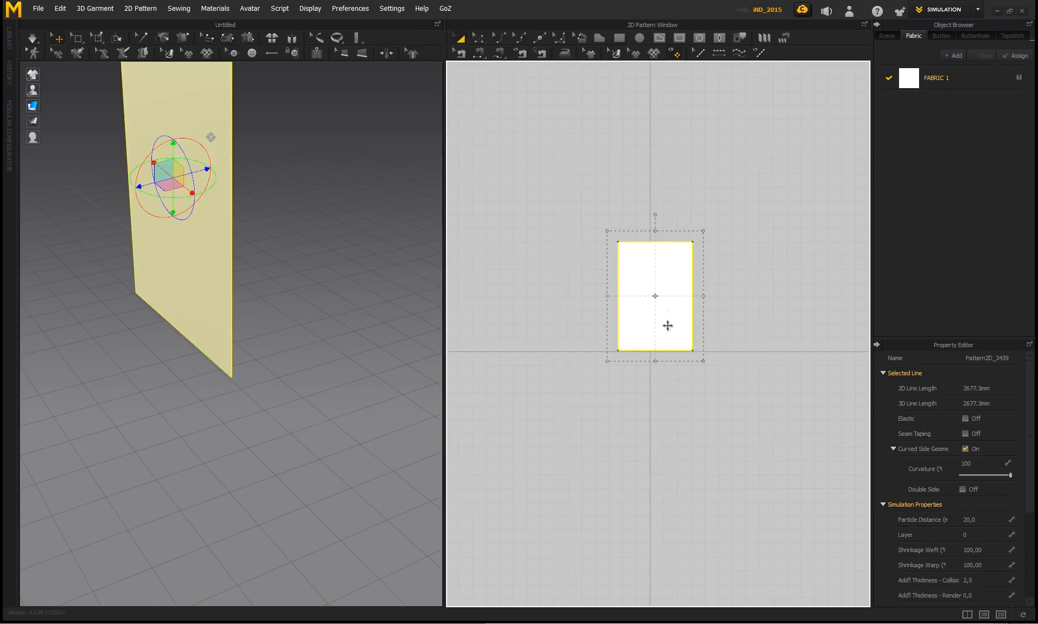
- Paste a copy of the rectangle directly above it and shorten the copy to a strip with an outline of about 1390 mm
key("ctrl+c")
key("ctrl+v")
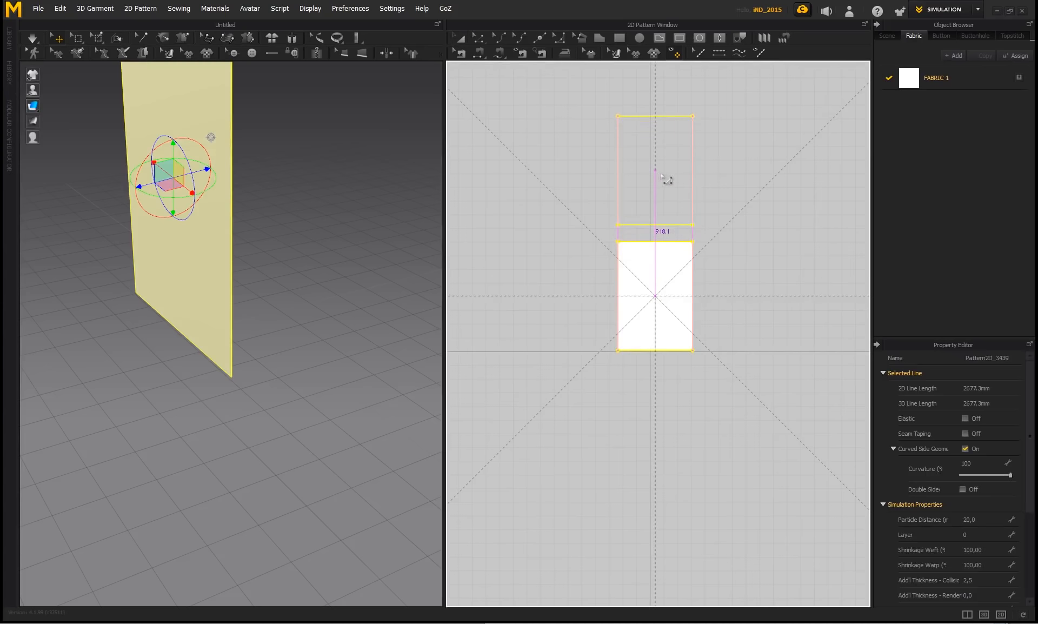
left_click(641, 156)
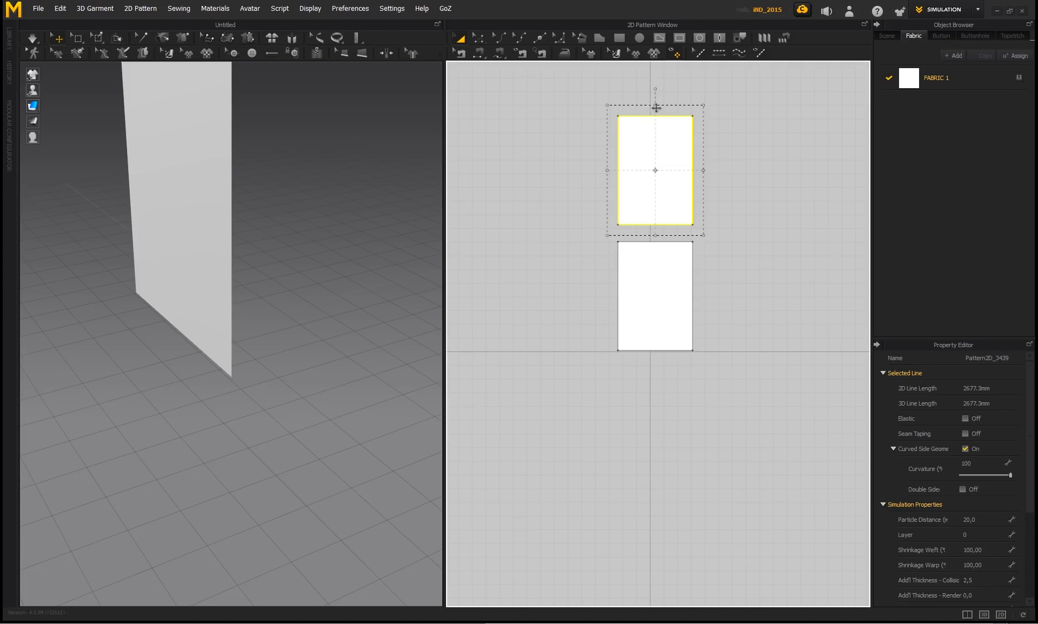
left_click_drag(656, 107, 654, 195)
- Copy the short strip and place the duplicate directly below the large rectangle
key("ctrl+c")
key("ctrl+v")
left_click(657, 373)
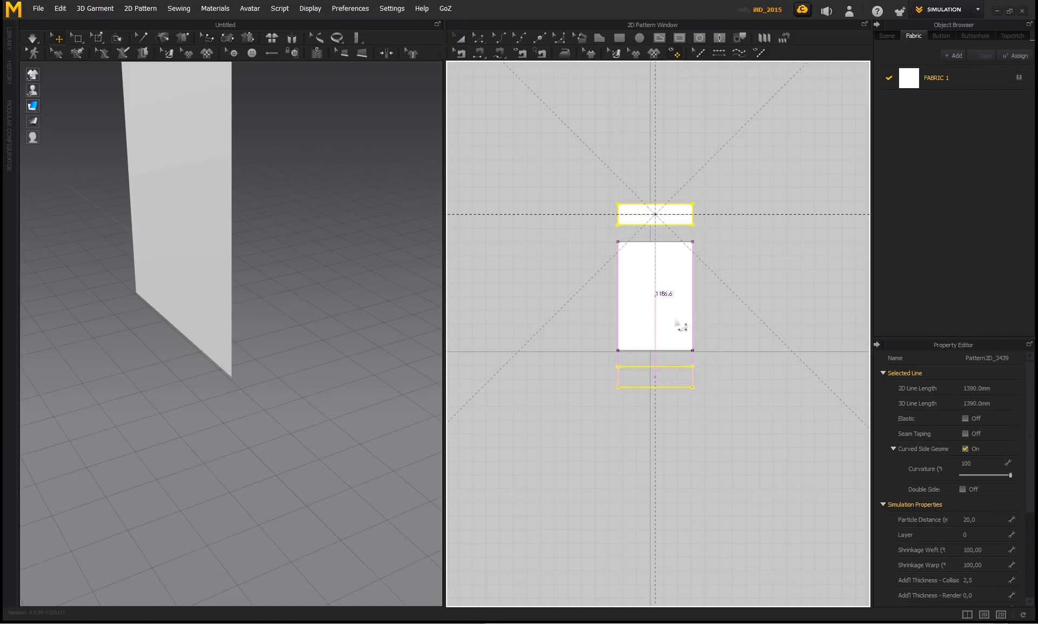
- Create two tall side strips of about 2006 mm outline from a narrowed copy of the large rectangle, one on each side of it
left_click(659, 296)
key("ctrl+c")
key("ctrl+v")
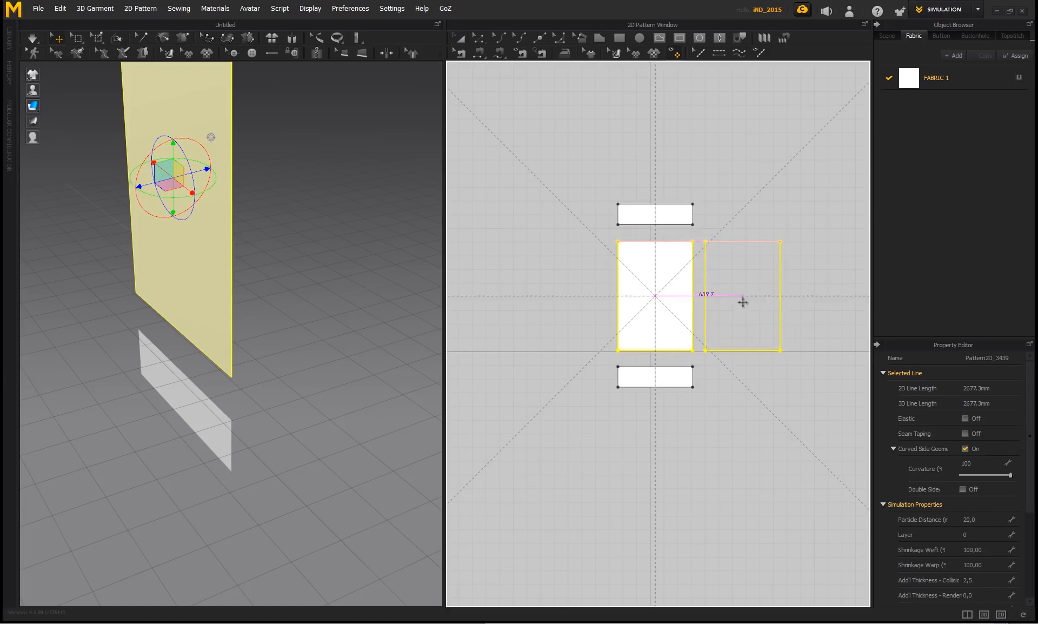
left_click(770, 297)
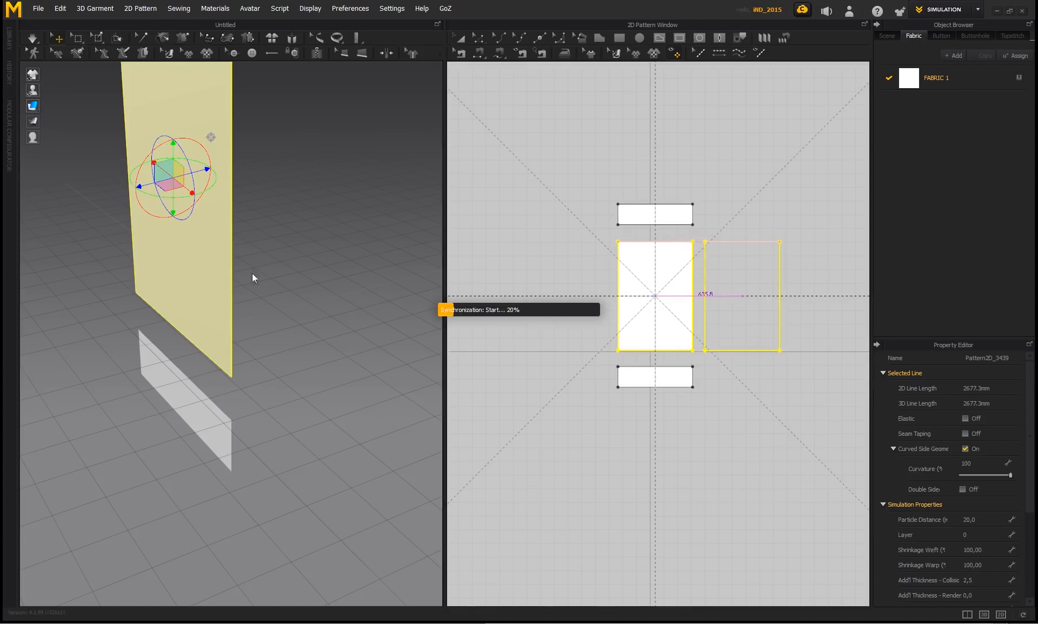
left_click(758, 300)
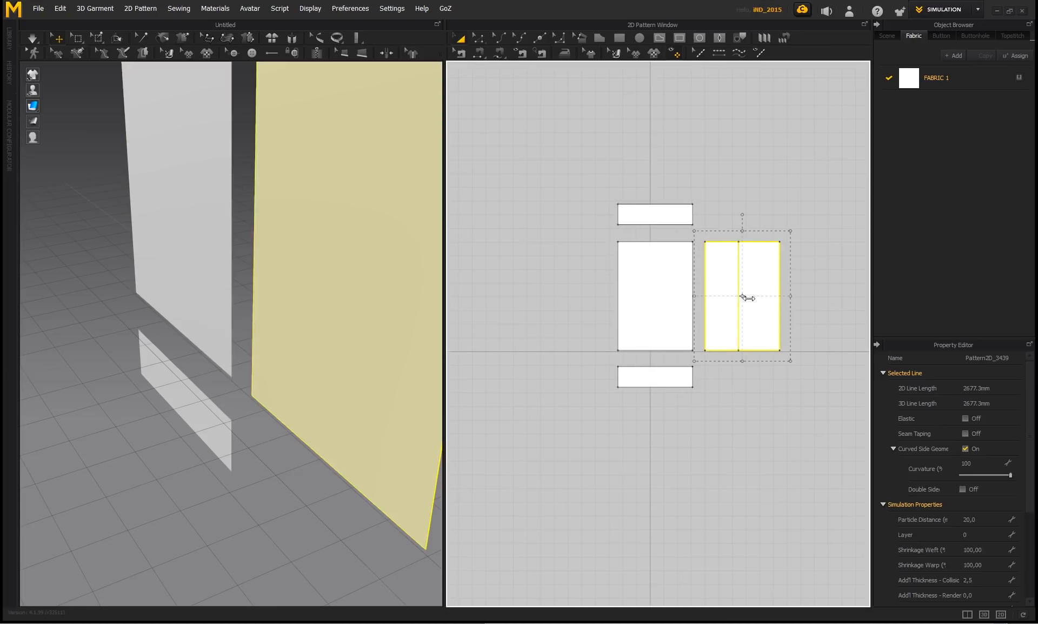
left_click_drag(748, 298, 710, 272)
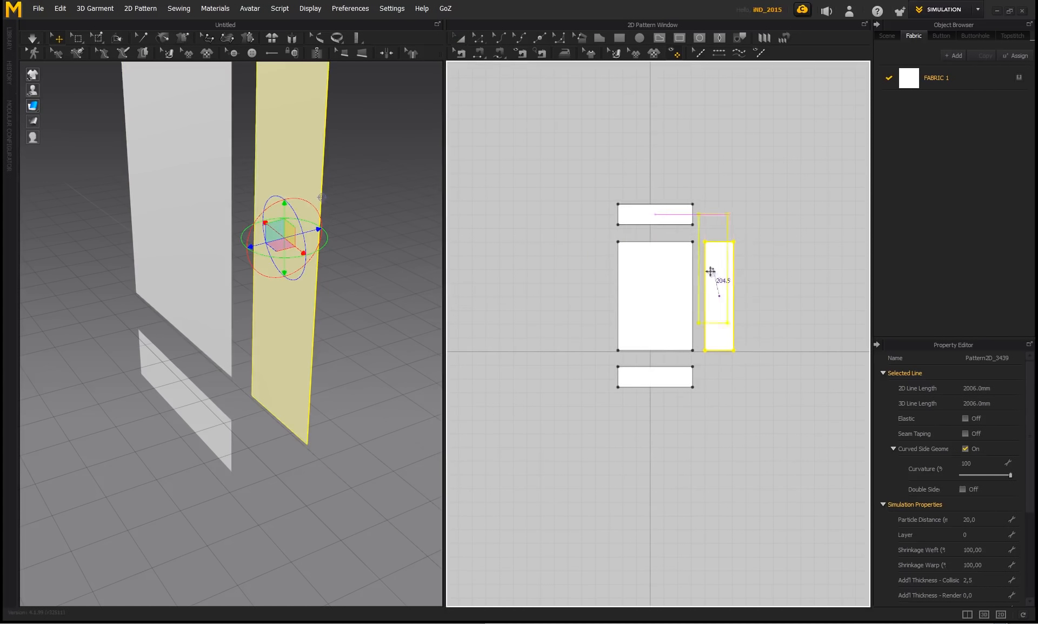
left_click(591, 290)
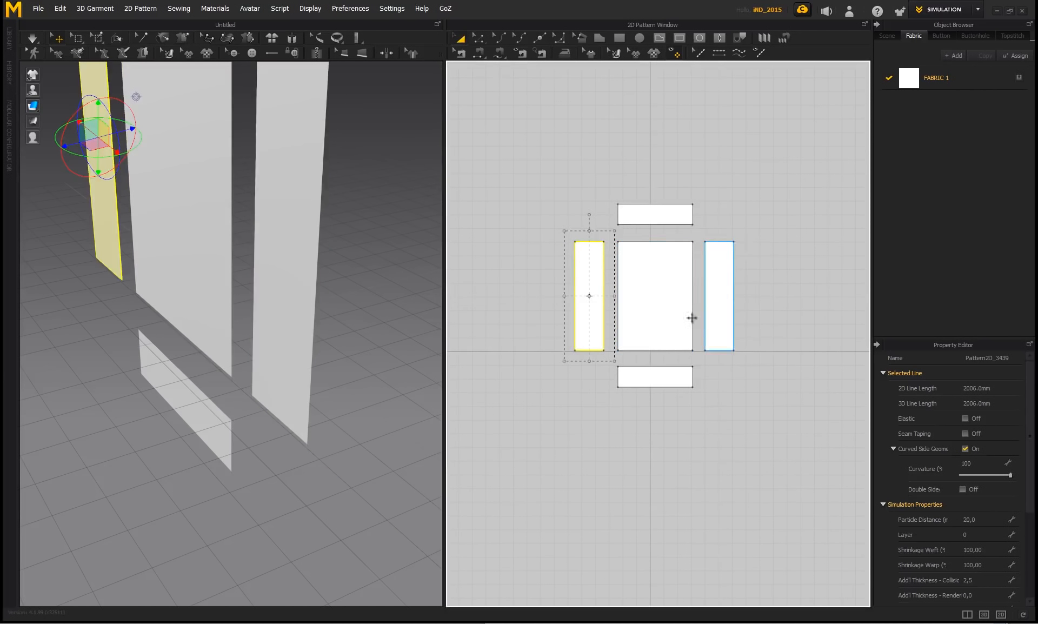
- Copy the large rectangle and place the duplicate directly below the lower strip
left_click(650, 323)
key("ctrl+c")
key("ctrl+v")
left_click(659, 481)
- Rotate the right side strip in 3D so it stands perpendicular to the large front panel
scroll(292, 284, "down", 5)
left_click(285, 321)
right_click_drag(325, 368, 346, 387)
left_click_drag(312, 346, 344, 310)
left_click(310, 215)
right_click_drag(311, 216, 352, 313)
left_click(387, 299)
left_click_drag(422, 292, 399, 297)
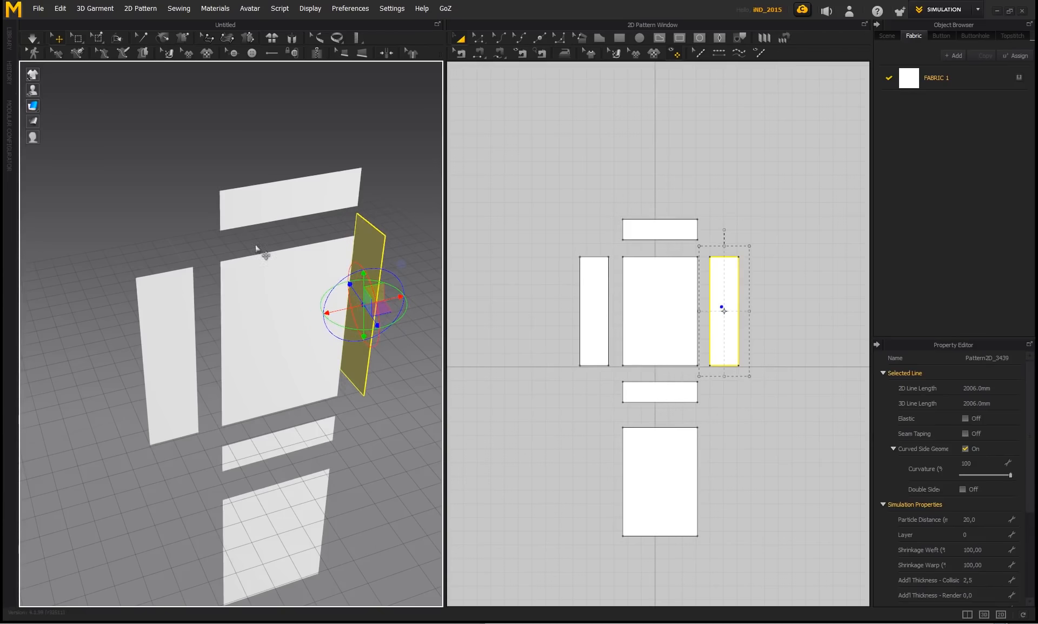
- Rotate the left side strip in 3D so it stands perpendicular to the large front panel
mouse_move(32, 108)
right_click_drag(356, 258, 311, 252)
left_click(357, 459)
right_click_drag(394, 460, 365, 471)
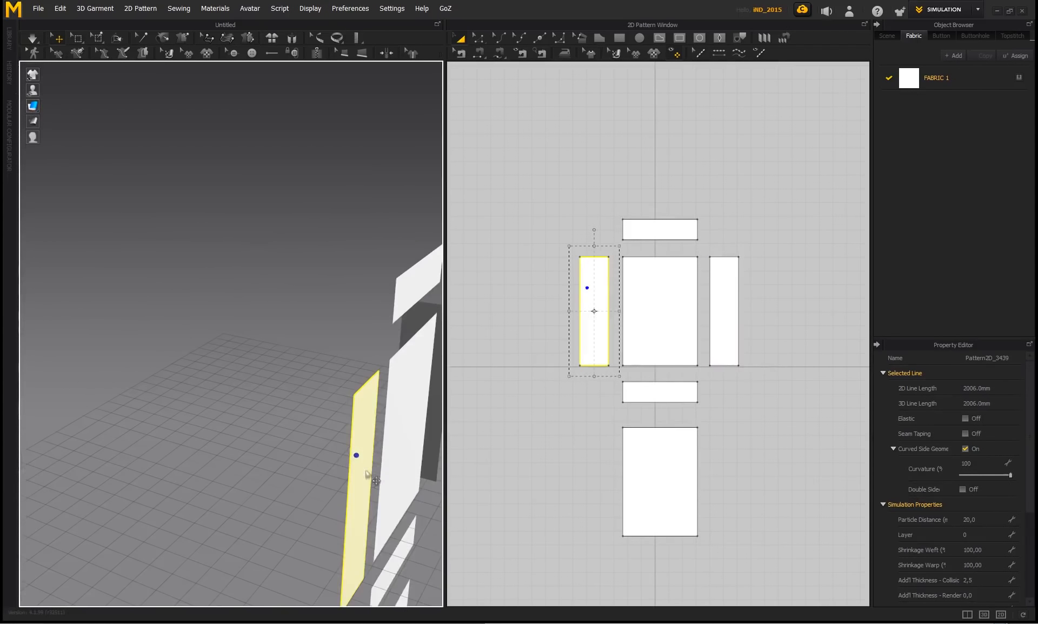
left_click(361, 472)
middle_click_drag(366, 460, 329, 413)
left_click_drag(341, 438, 266, 431)
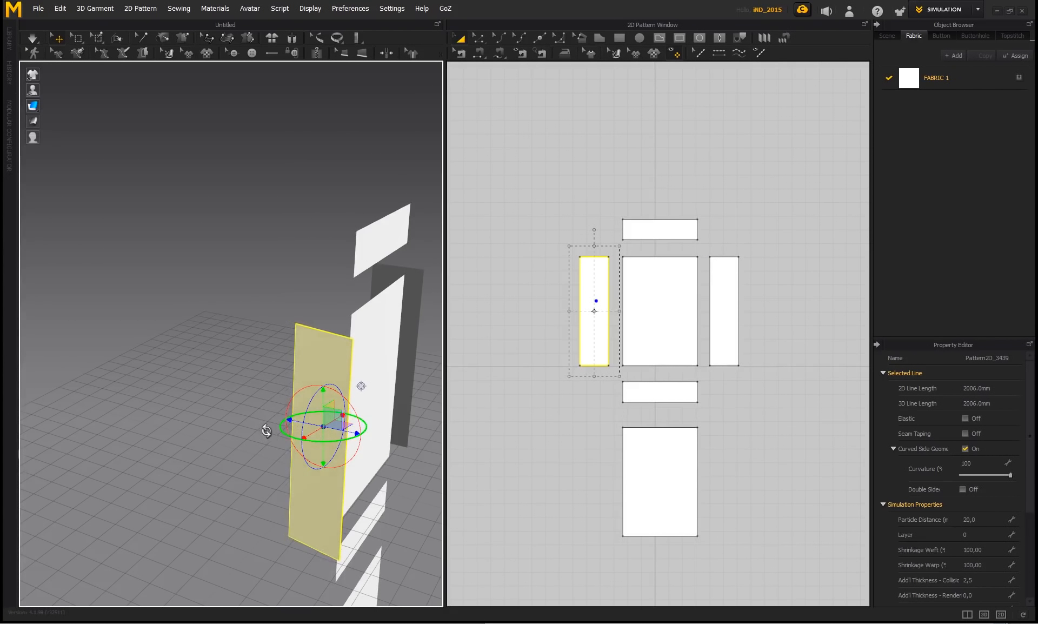
- Rotate the upper strip in 3D to lie horizontally over the space between the side strips
left_click(371, 232)
right_click_drag(371, 232, 398, 274)
left_click_drag(399, 265, 342, 257)
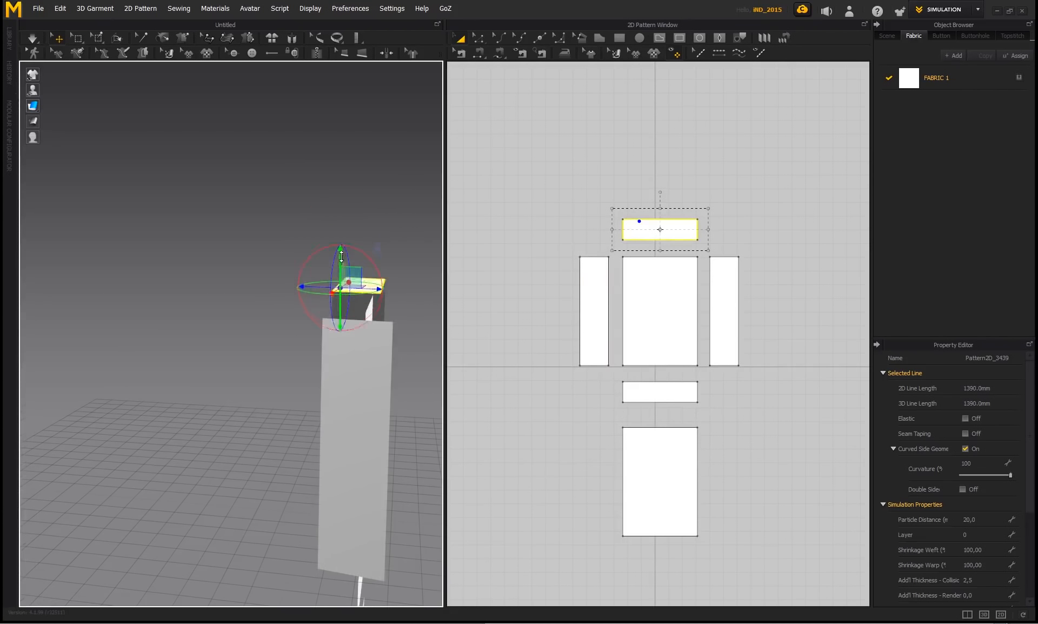
- Shift the left side strip in depth to line it up with the other box panels
left_click(385, 366)
left_click_drag(395, 366, 340, 364)
right_click_drag(386, 409, 383, 442)
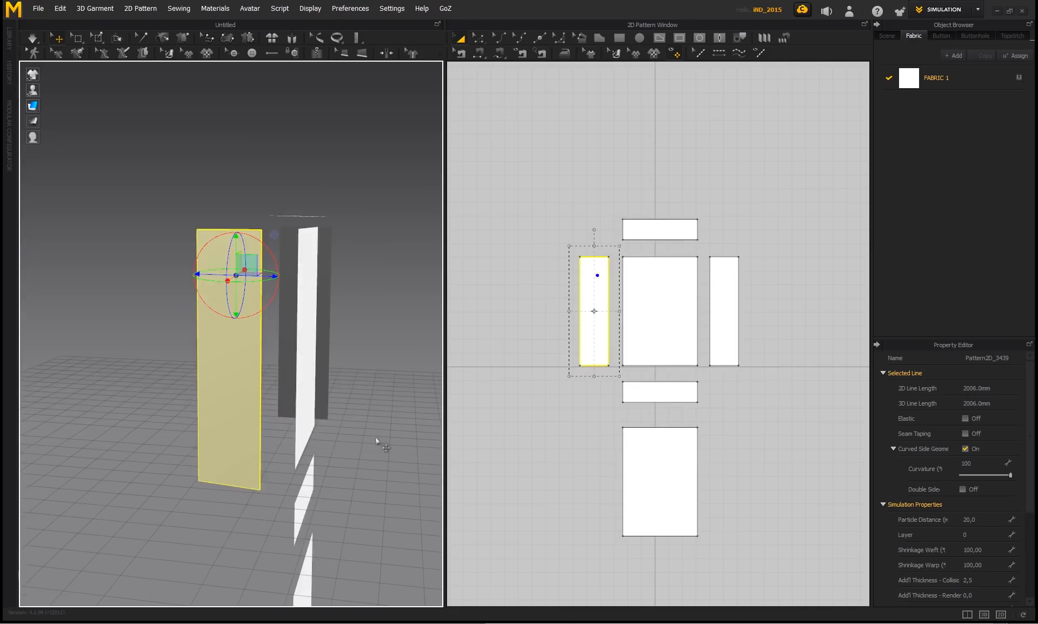
- Rotate the lower strip in 3D to lie horizontally and raise it towards the lower edge of the large panel
left_click(307, 502)
right_click_drag(346, 480, 364, 399)
left_click(327, 412)
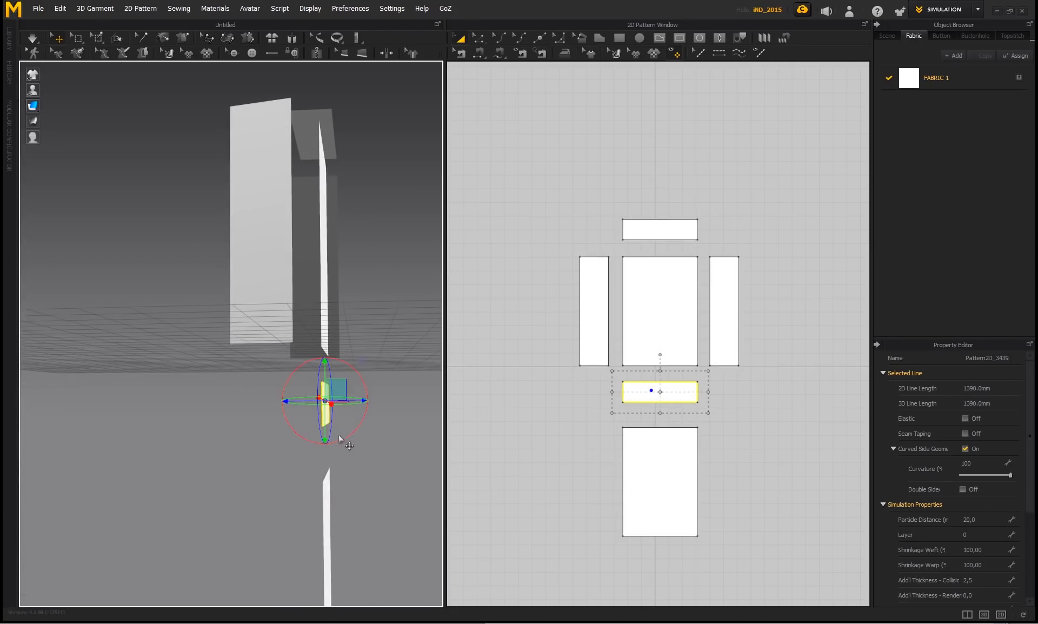
left_click_drag(345, 442, 284, 422)
left_click_drag(324, 365, 324, 344)
right_click_drag(376, 319, 369, 353)
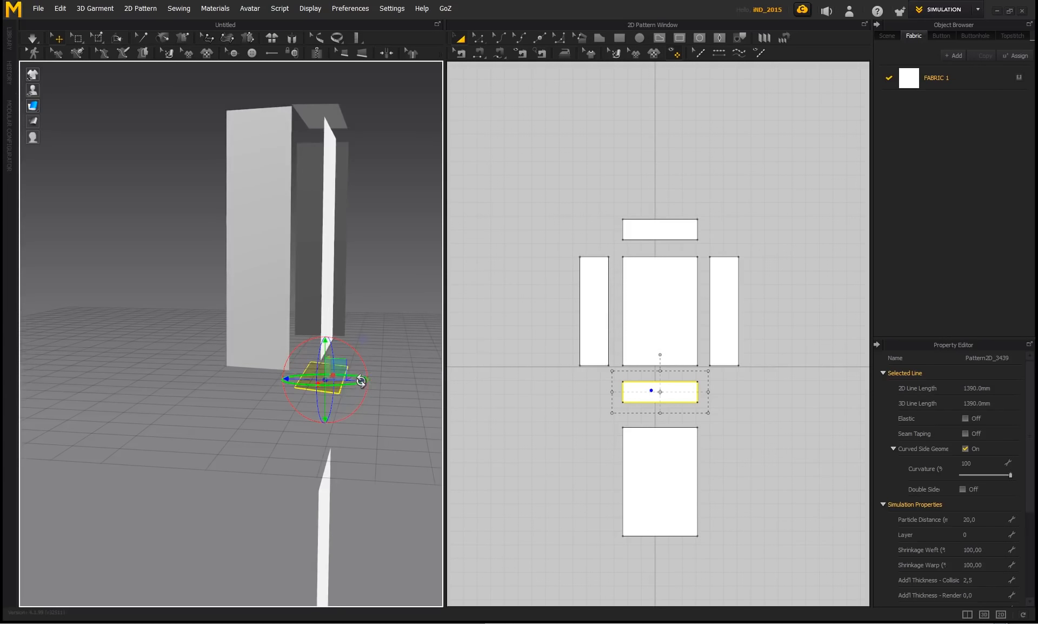
- Move the second large panel in 3D up to the open side of the box, opposite the first large panel
left_click(359, 456)
left_click(330, 488)
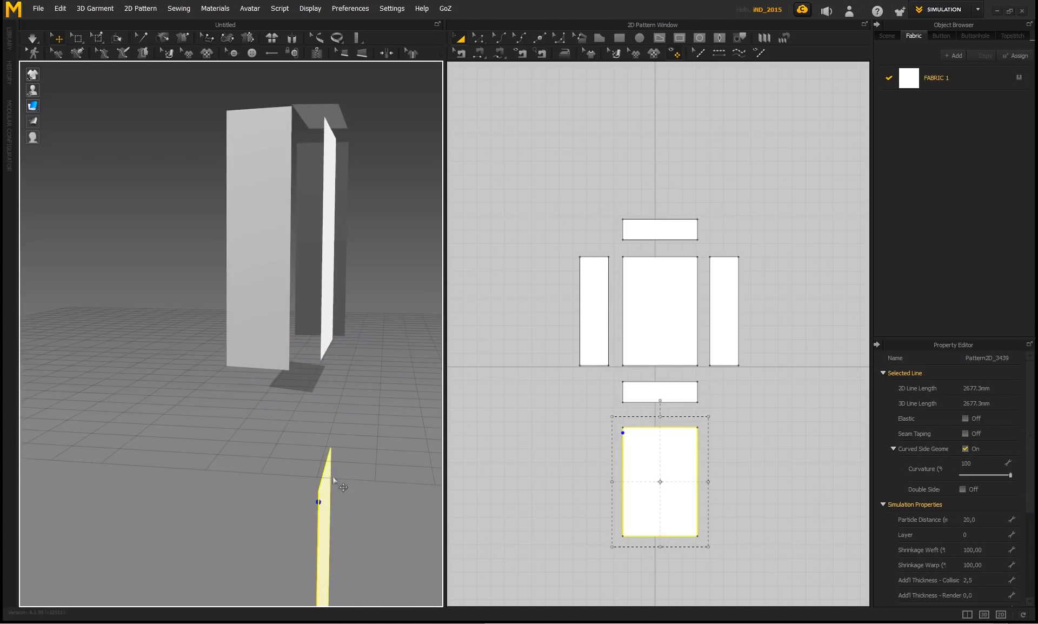
left_click_drag(336, 487, 283, 170)
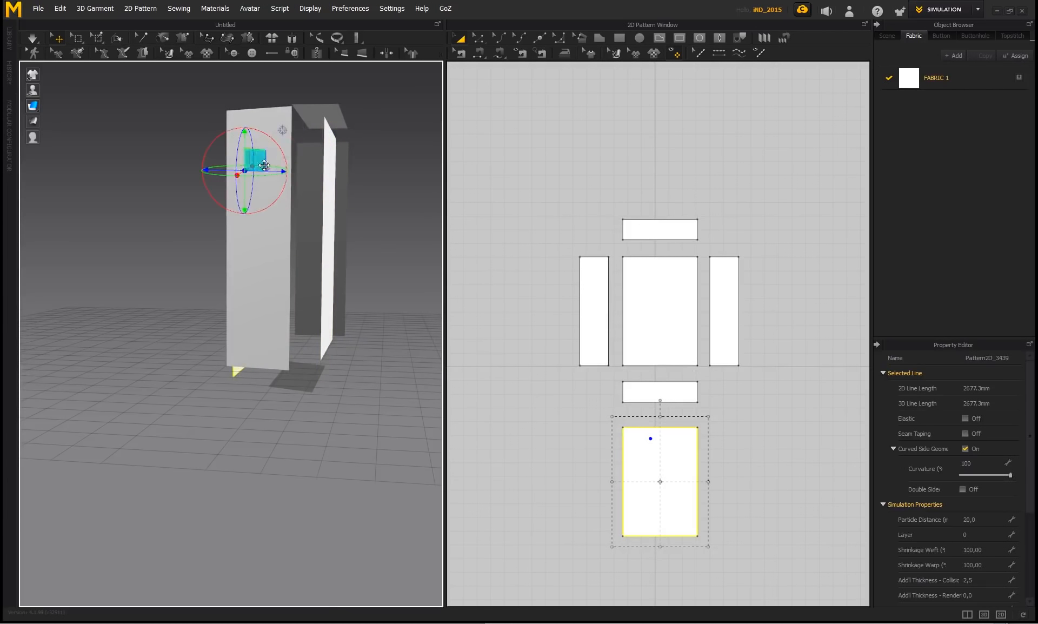
- Flip the normal of the second large panel and check the orientation of all six panels around the box
mouse_move(216, 303)
right_mouse_down()
mouse_move(281, 337)
mouse_move(227, 290)
right_mouse_up()
right_click(228, 290)
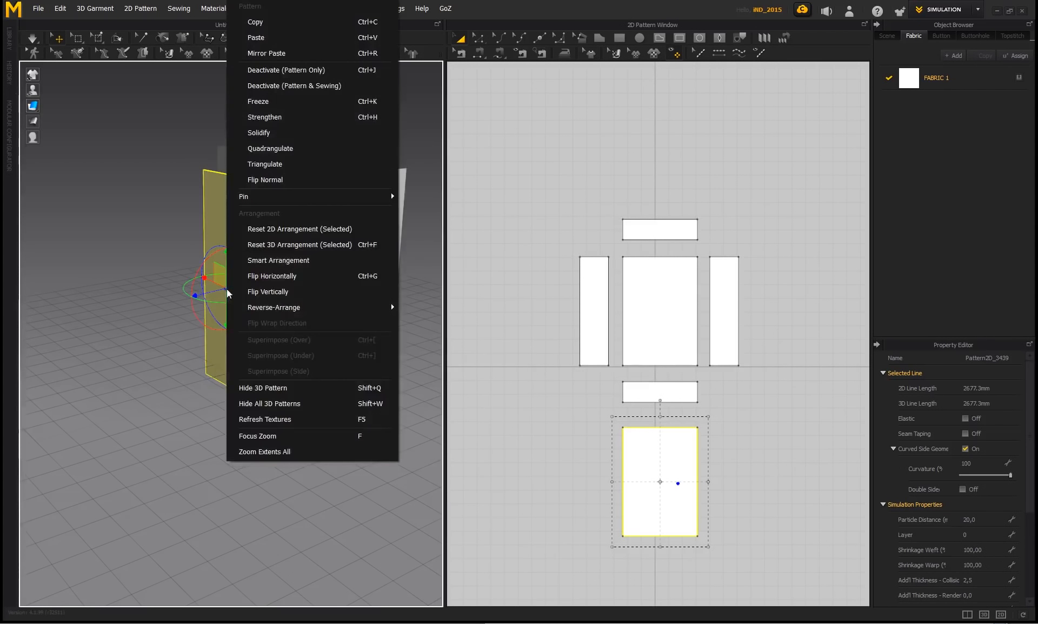
left_click(270, 182)
left_click(253, 412)
middle_click_drag(391, 390, 335, 449)
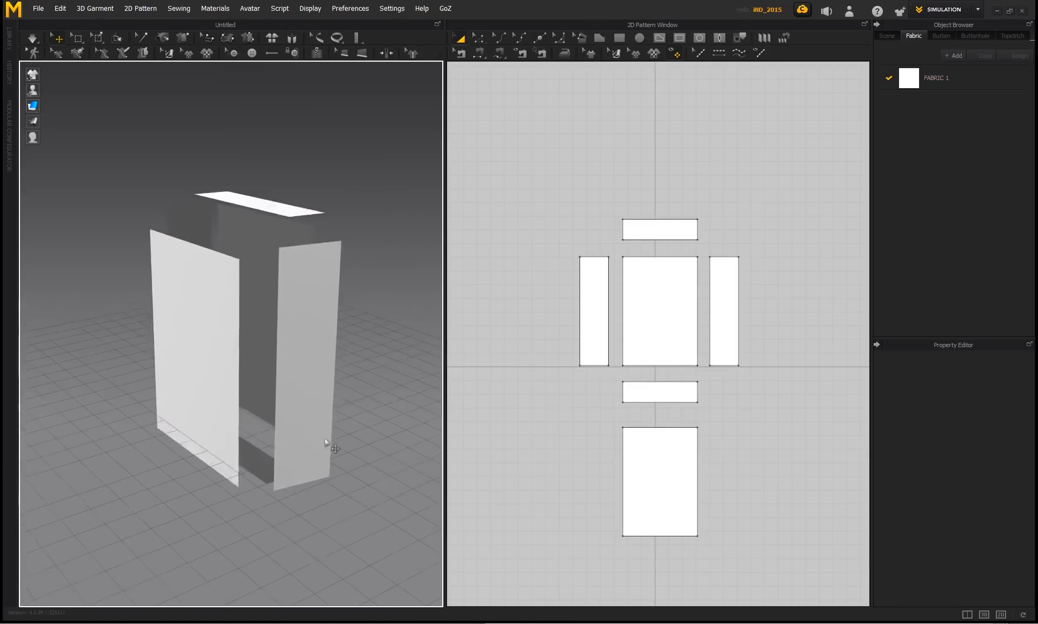
right_click_drag(334, 449, 223, 362)
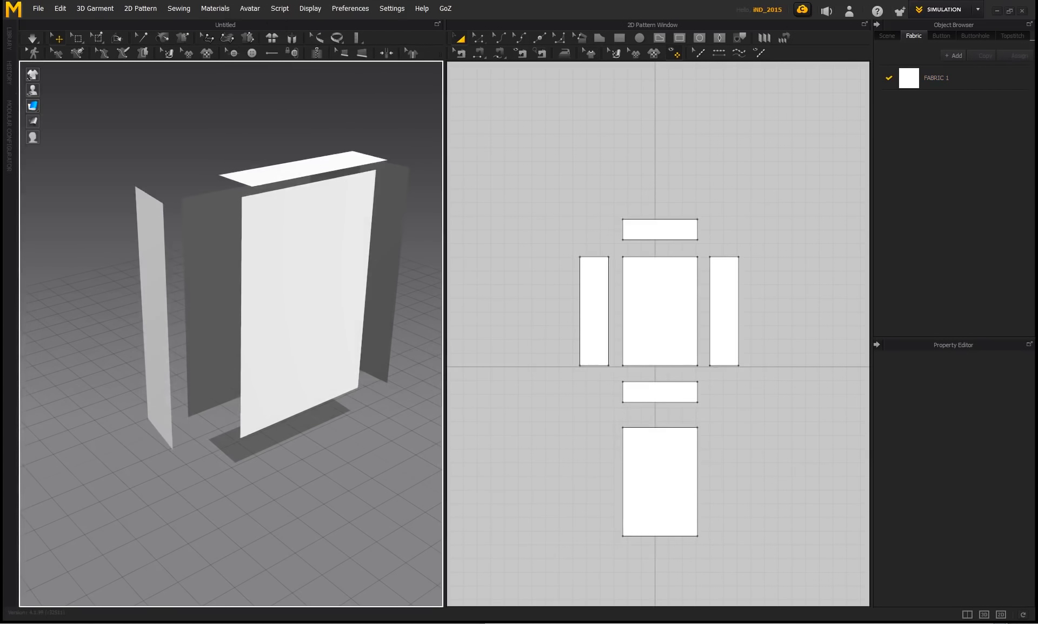
- Sew each edge of the second large panel to the matching outer edge of the four strips using segment sewing
left_click(479, 53)
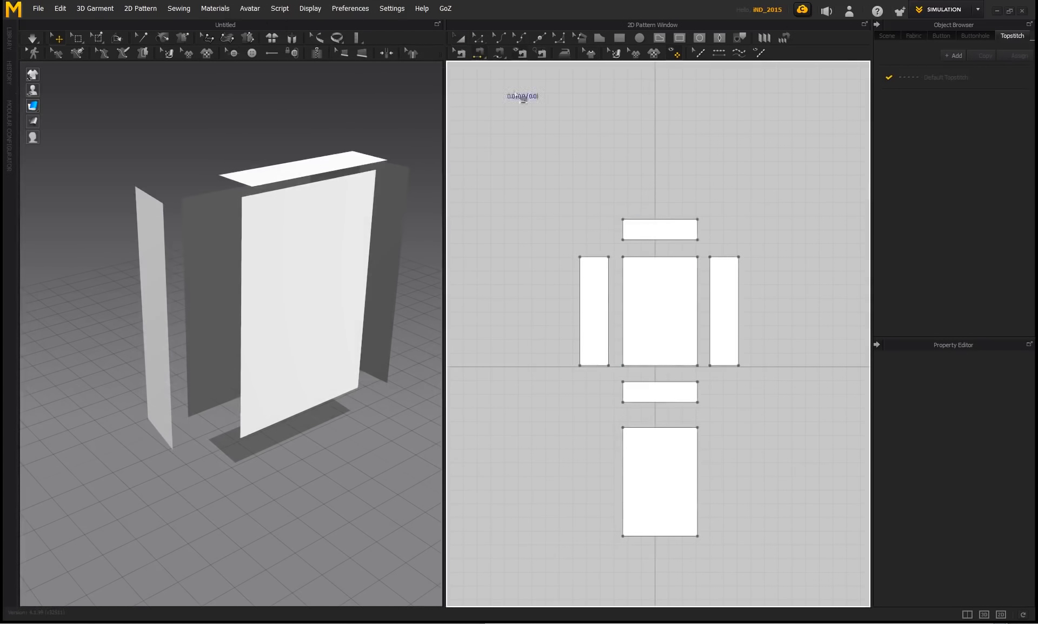
left_click(647, 224)
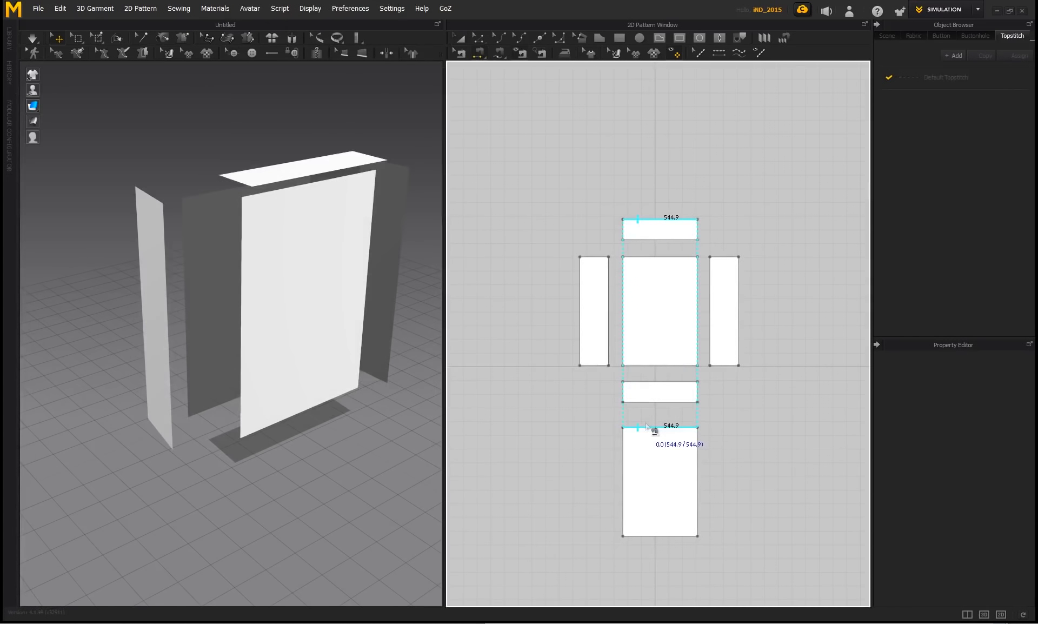
left_click(641, 390)
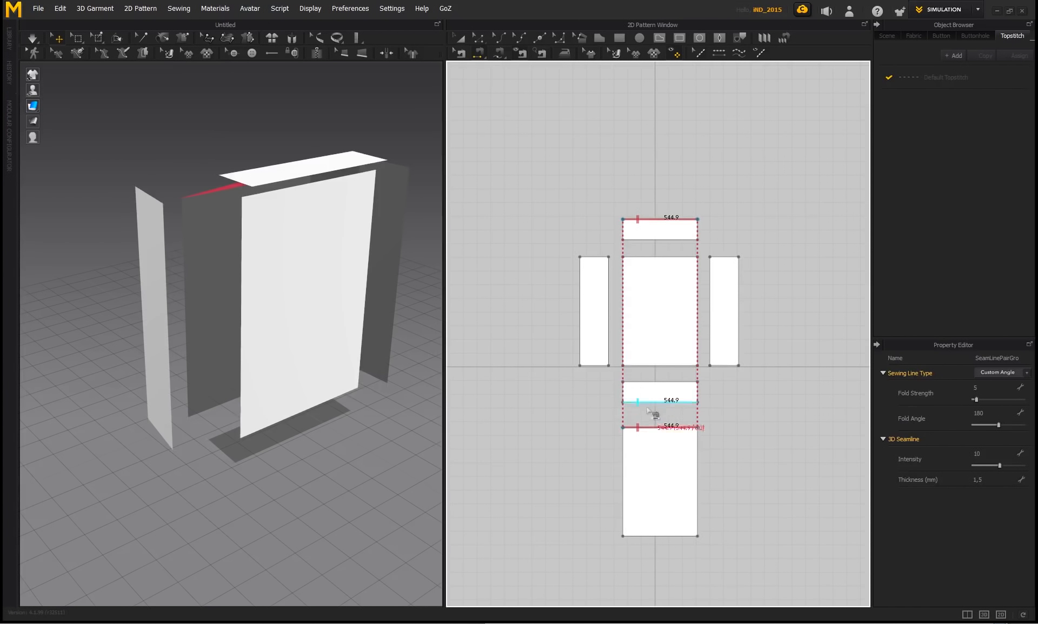
left_click(645, 403)
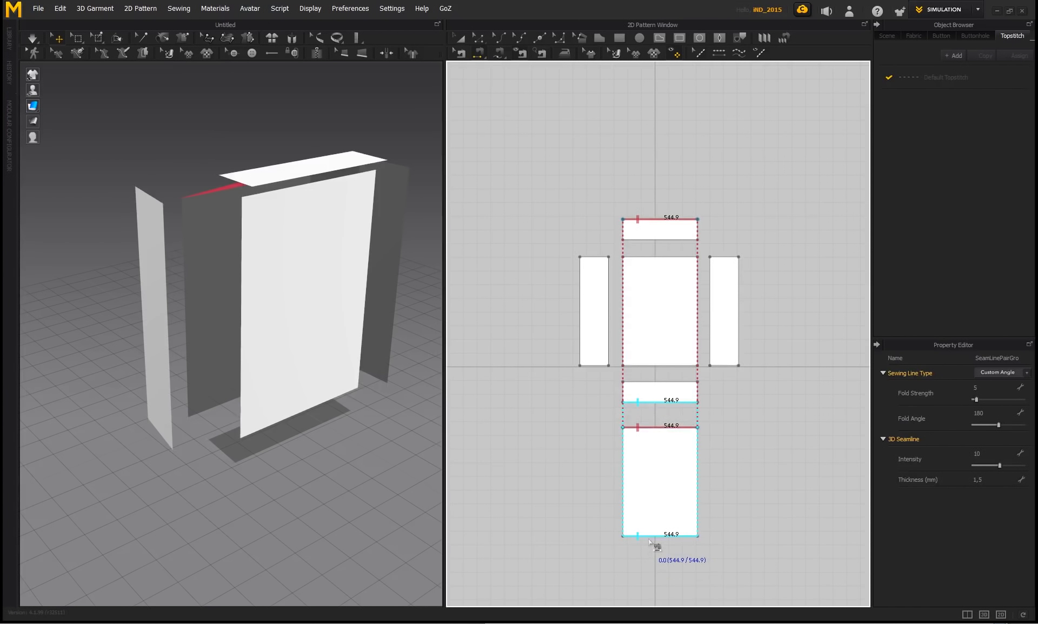
left_click(642, 523)
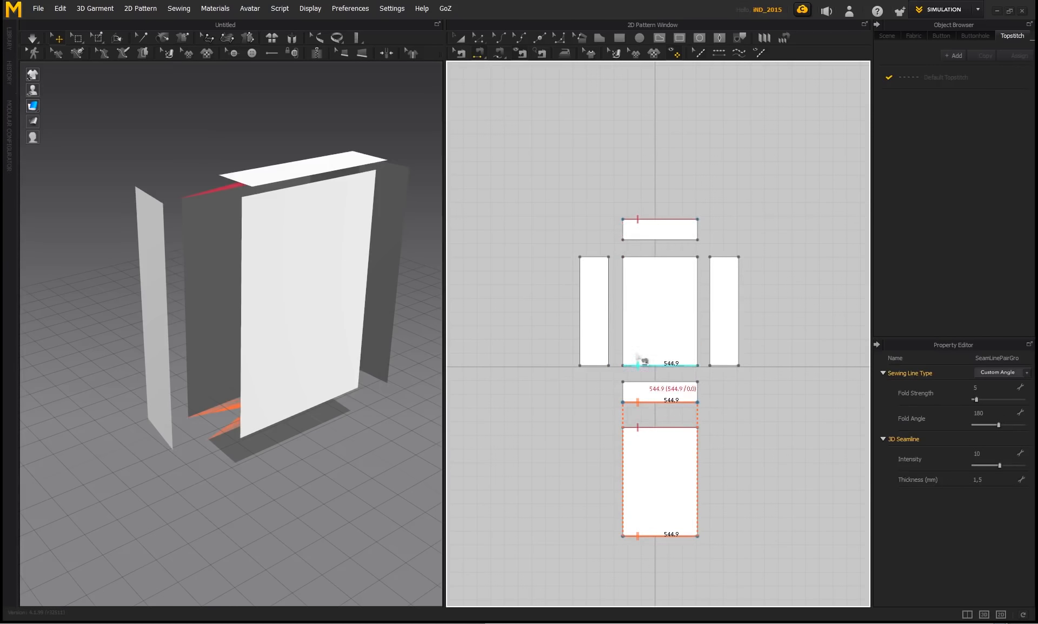
left_click(588, 284)
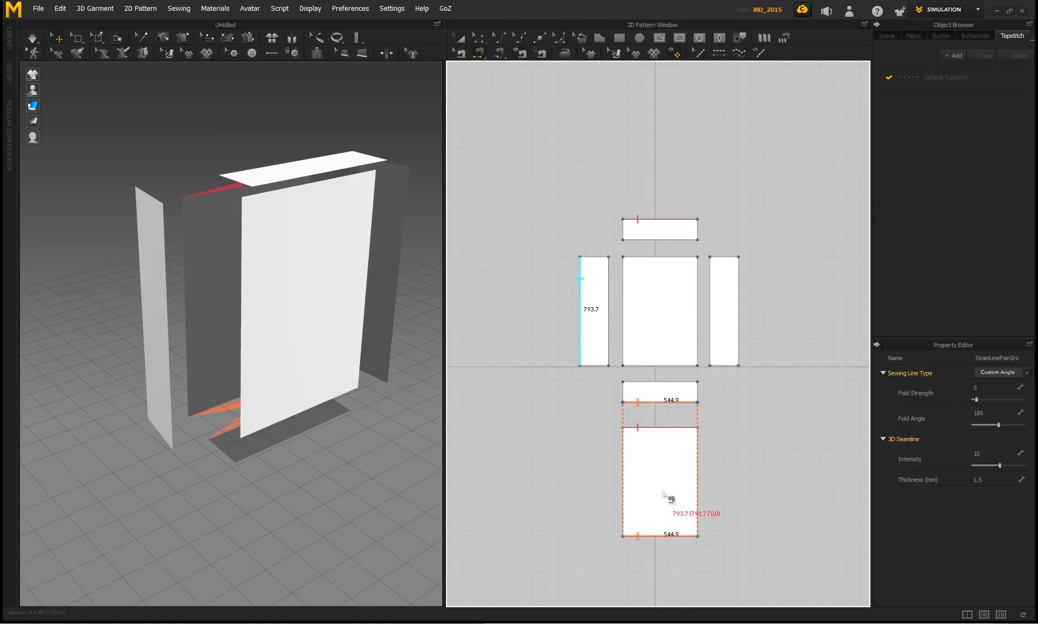
left_click(698, 452)
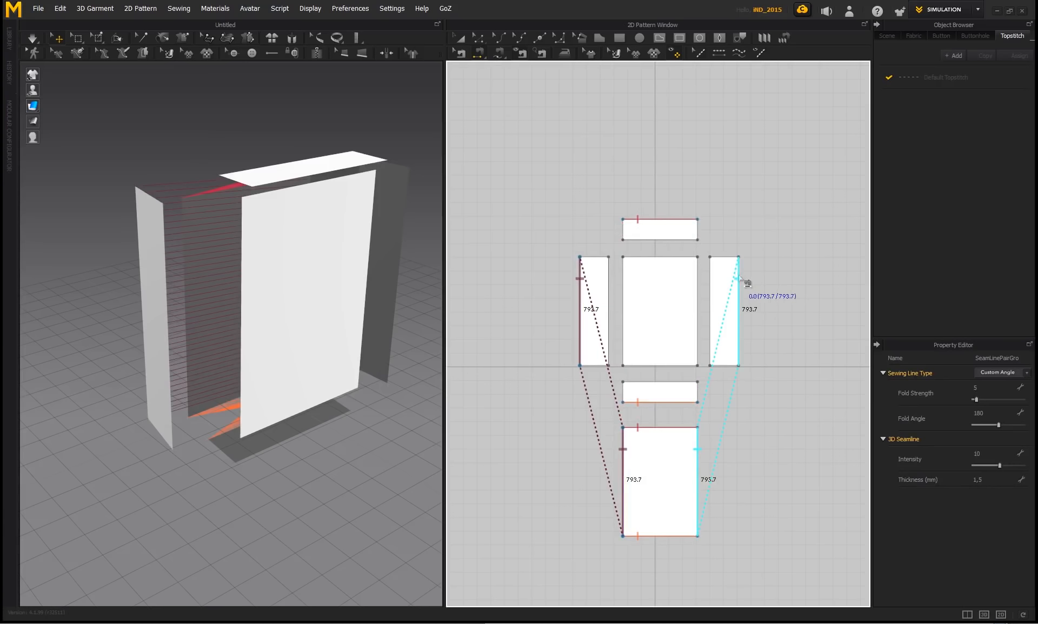
- Sew the four edges of the first large panel to the adjoining inner edges of the surrounding strips
left_click(649, 240)
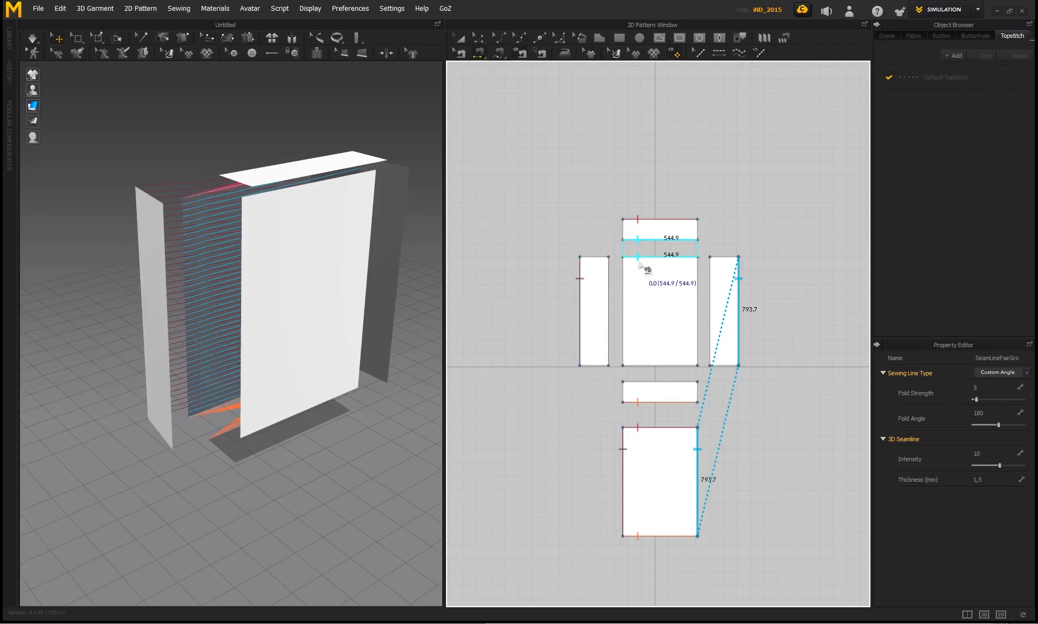
left_click(609, 290)
left_click(624, 291)
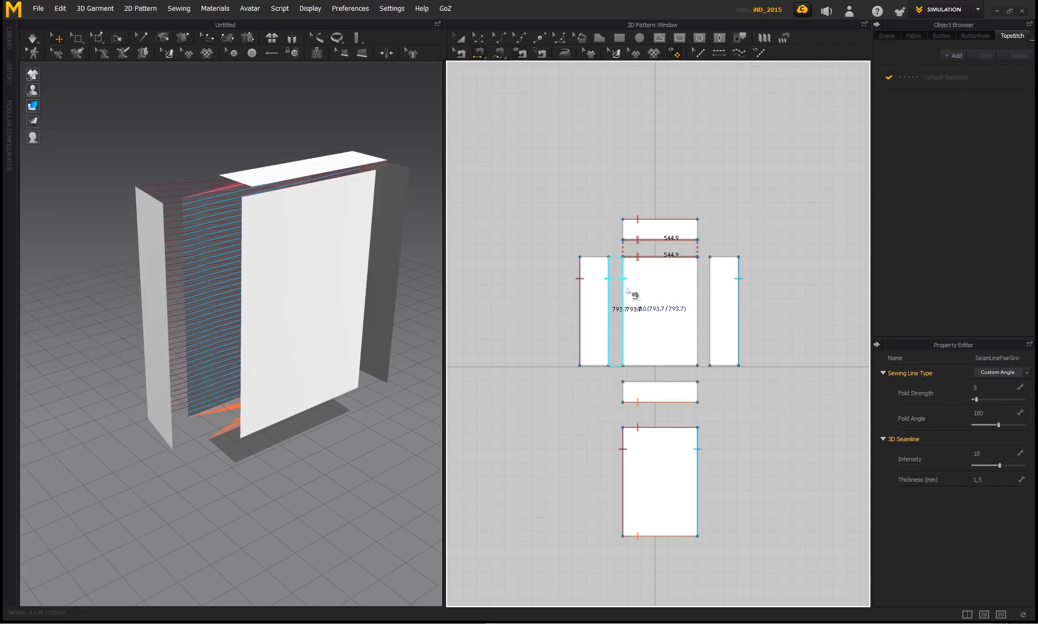
left_click(698, 284)
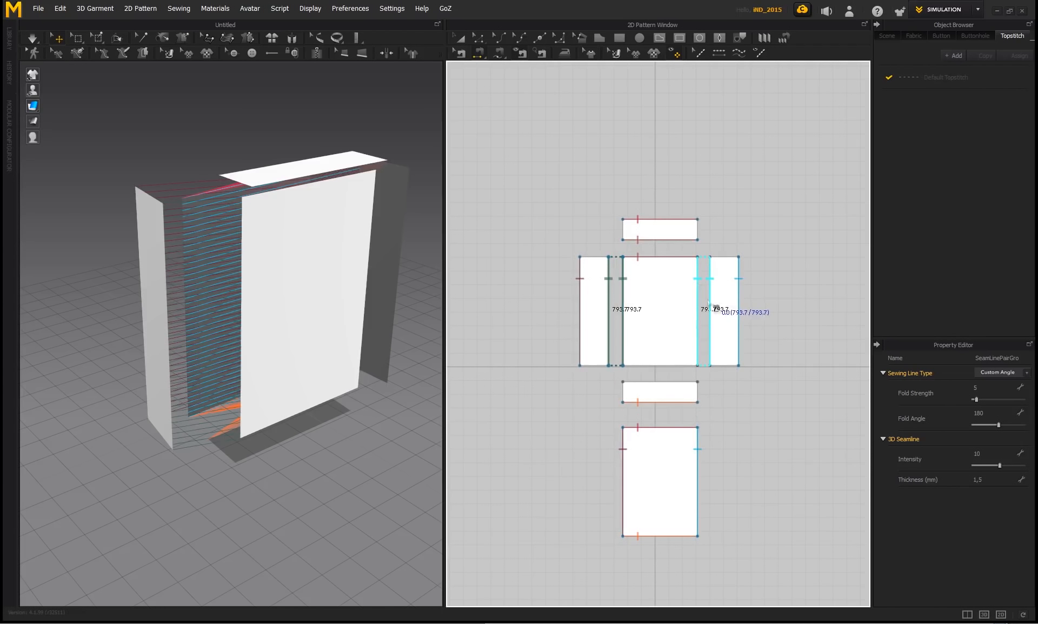
left_click(640, 366)
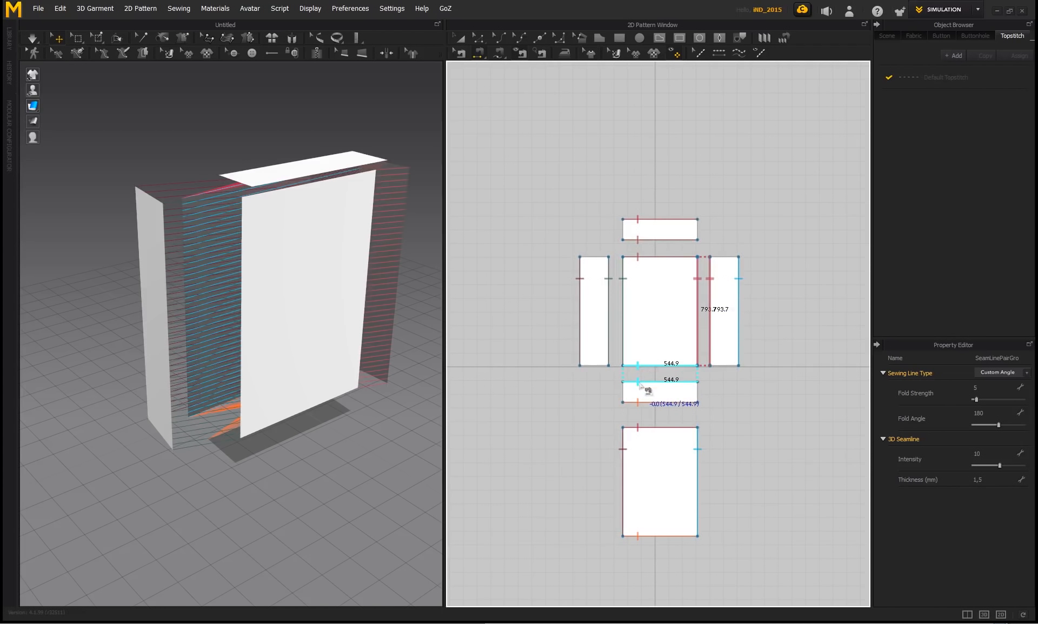
left_click(636, 382)
- Sew the short ends of both side strips to the neighbouring ends of the upper and lower strips
left_click(589, 366)
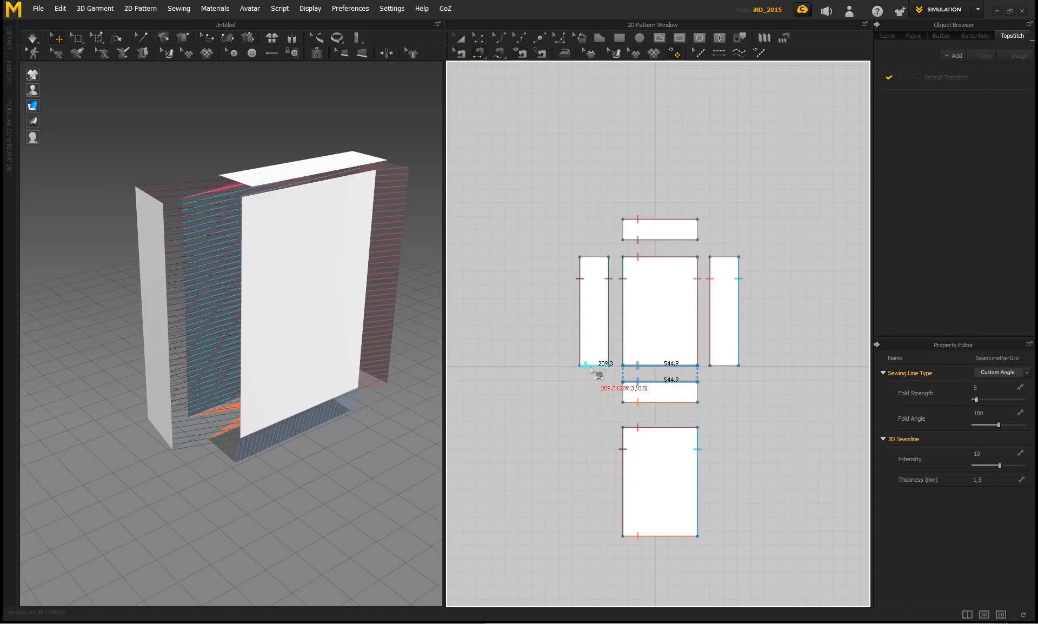
left_click(623, 391)
left_click(698, 390)
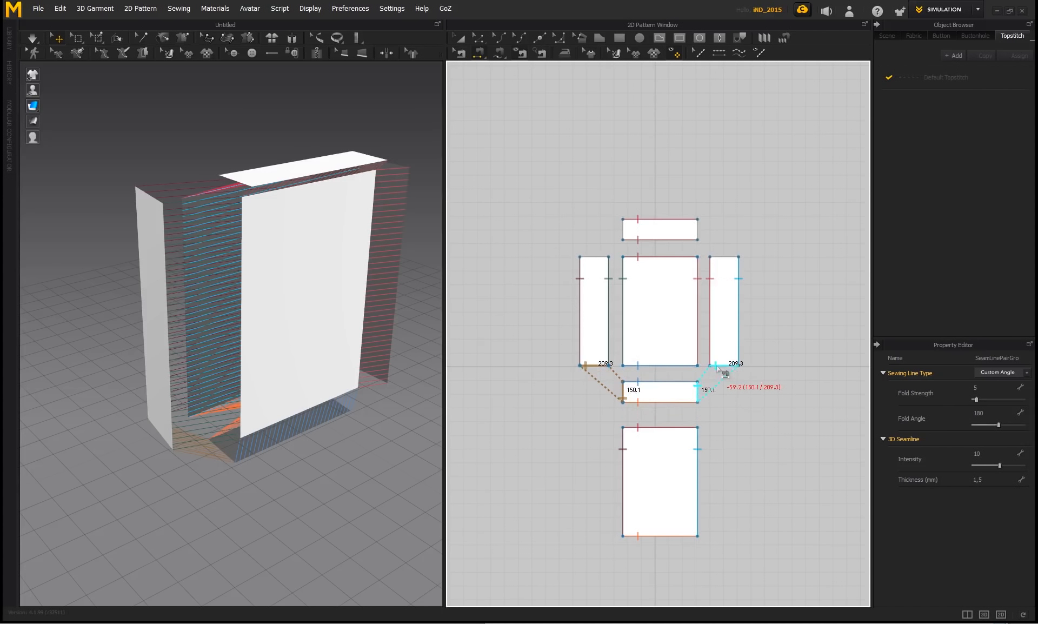
left_click(719, 367)
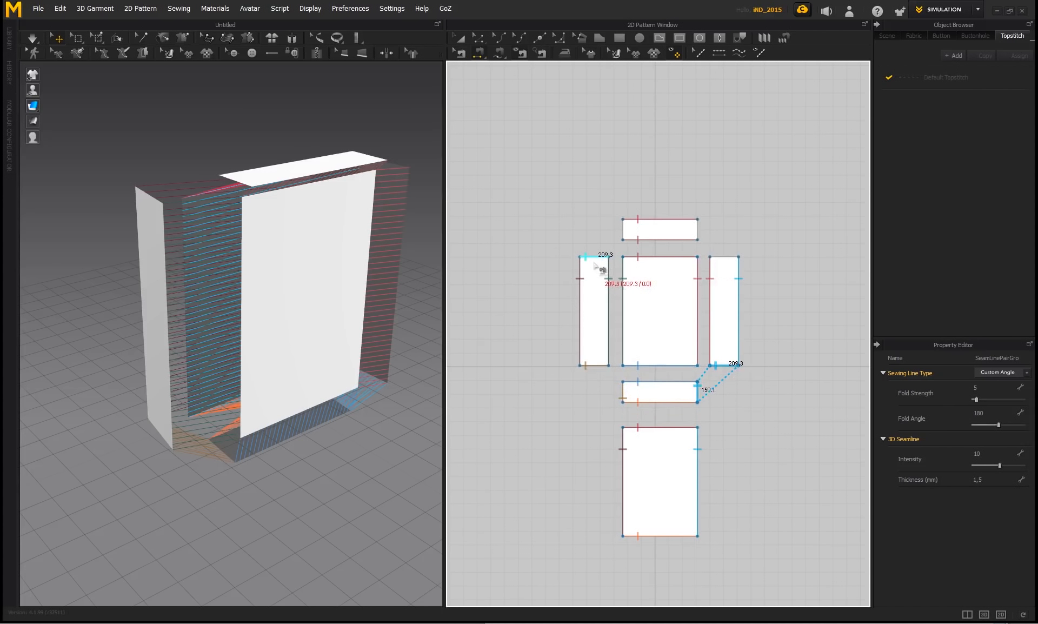
left_click(594, 258)
left_click(699, 230)
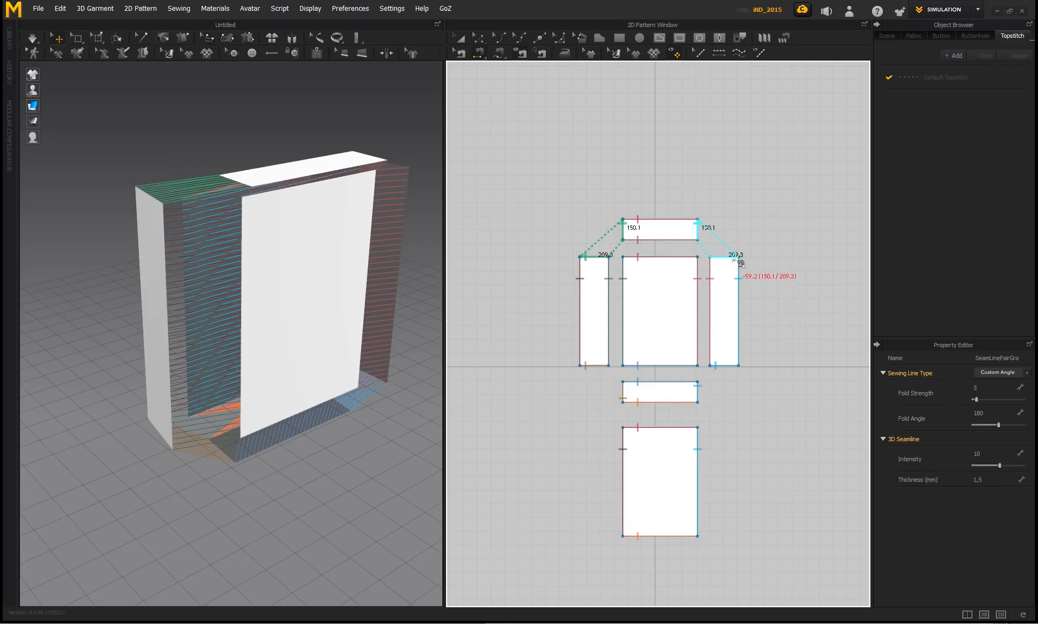
- Move the left side strip in 3D closer to the box and line it up between the two large panels
right_click_drag(344, 256, 106, 315)
left_click(107, 316)
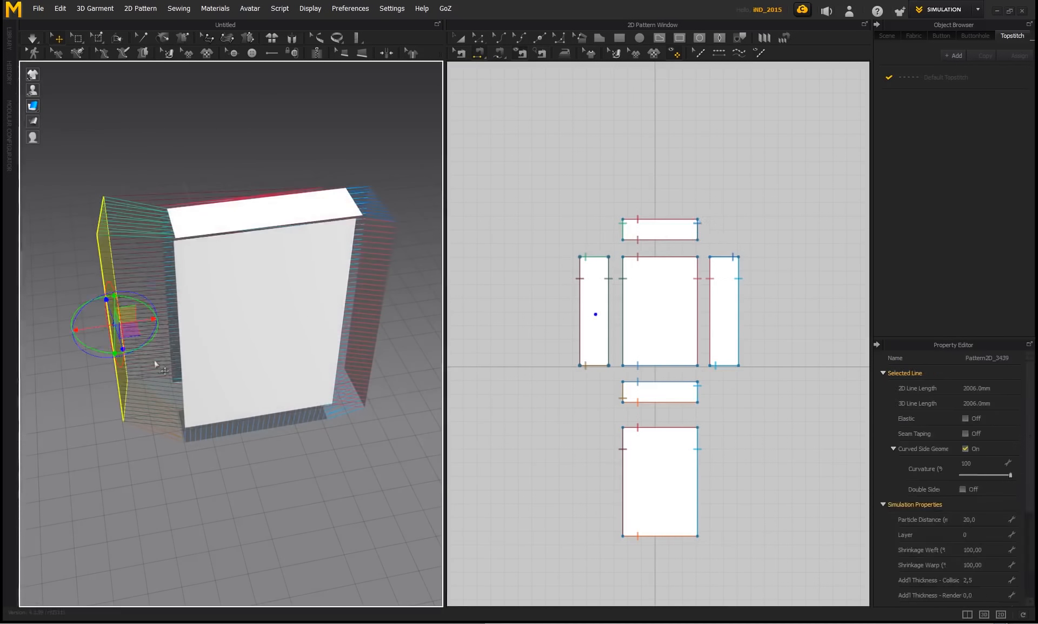
left_click_drag(151, 319, 174, 316)
right_click_drag(142, 407, 229, 392)
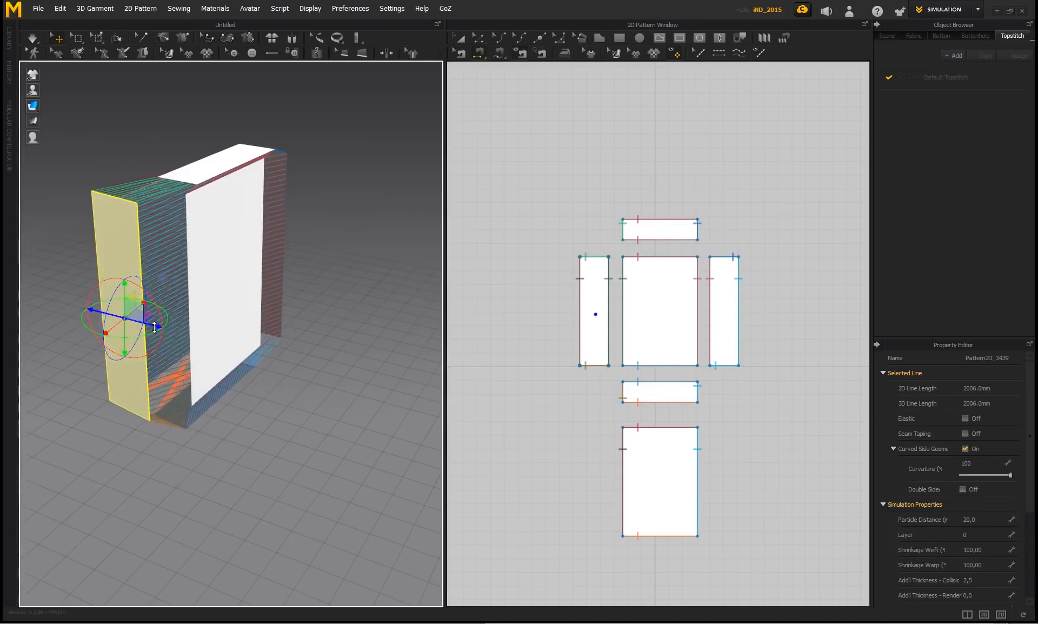
left_click_drag(154, 330, 169, 338)
right_click_drag(214, 440, 232, 422)
- Select the second large panel in 3D and flip its normal, checking its seams from the side of the box
left_click(200, 368)
left_click_drag(219, 378, 263, 382)
right_click(250, 327)
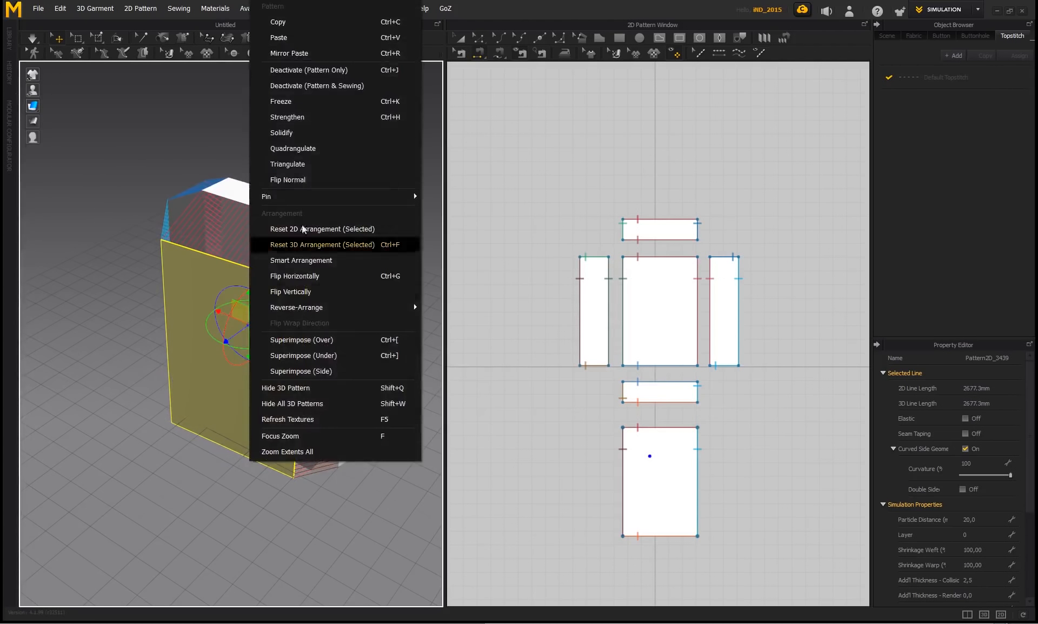
left_click(292, 186)
left_click(315, 185)
right_click_drag(315, 185, 292, 254)
scroll(646, 324, "down", 2)
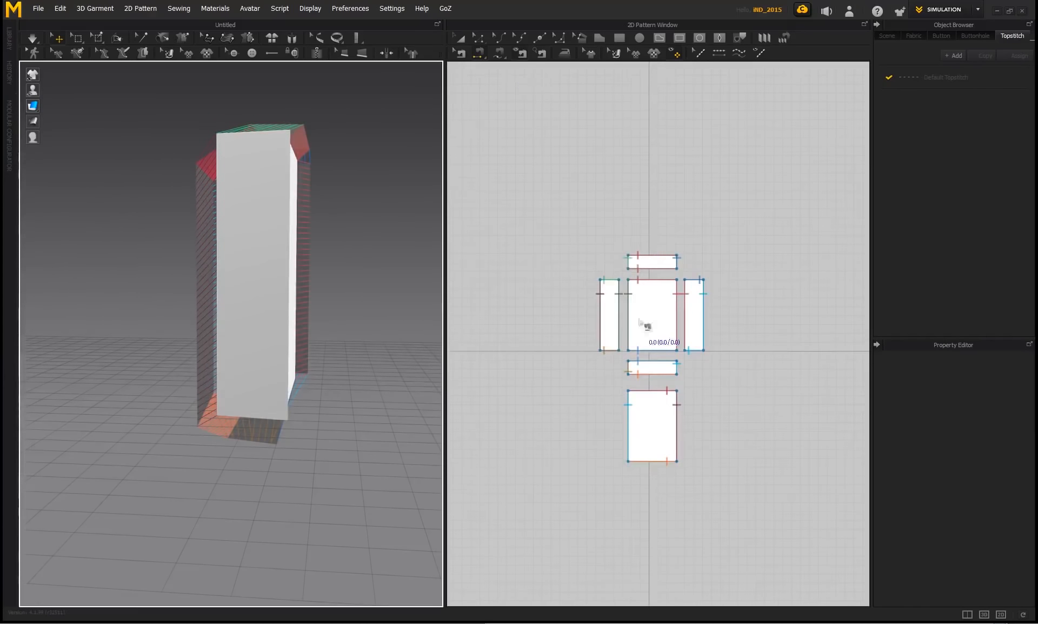
- Select all six panels and rotate them together in 3D so the box lies flat
left_click(460, 39)
left_click_drag(757, 507, 593, 222)
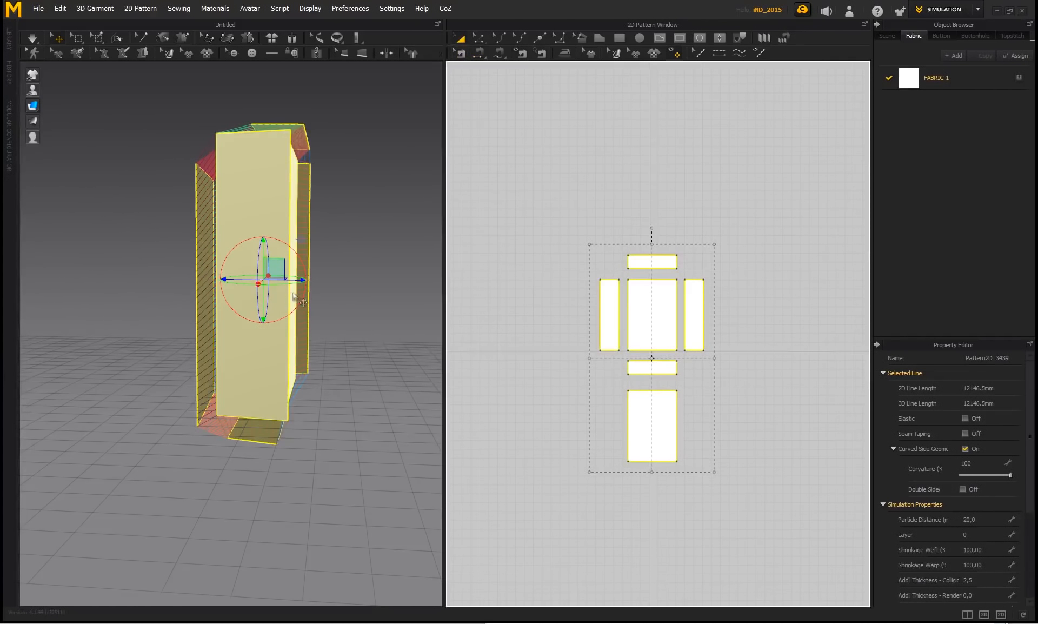
left_click_drag(293, 296, 292, 197)
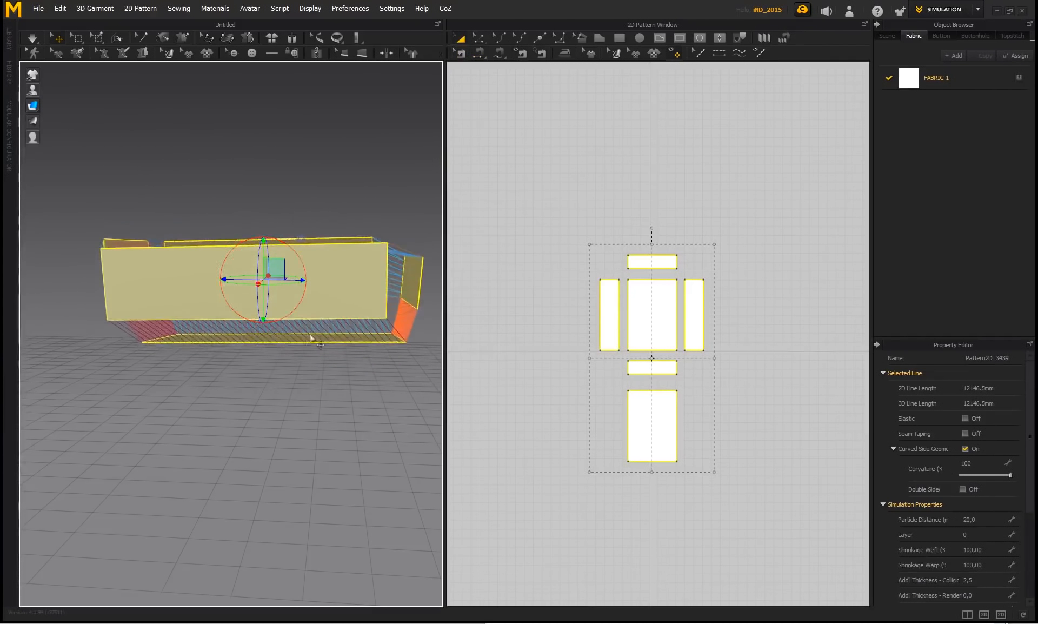
right_click_drag(311, 338, 309, 223)
- Run the simulation to draw the sewn panels together and inspect the draped cushion from above
key("space")
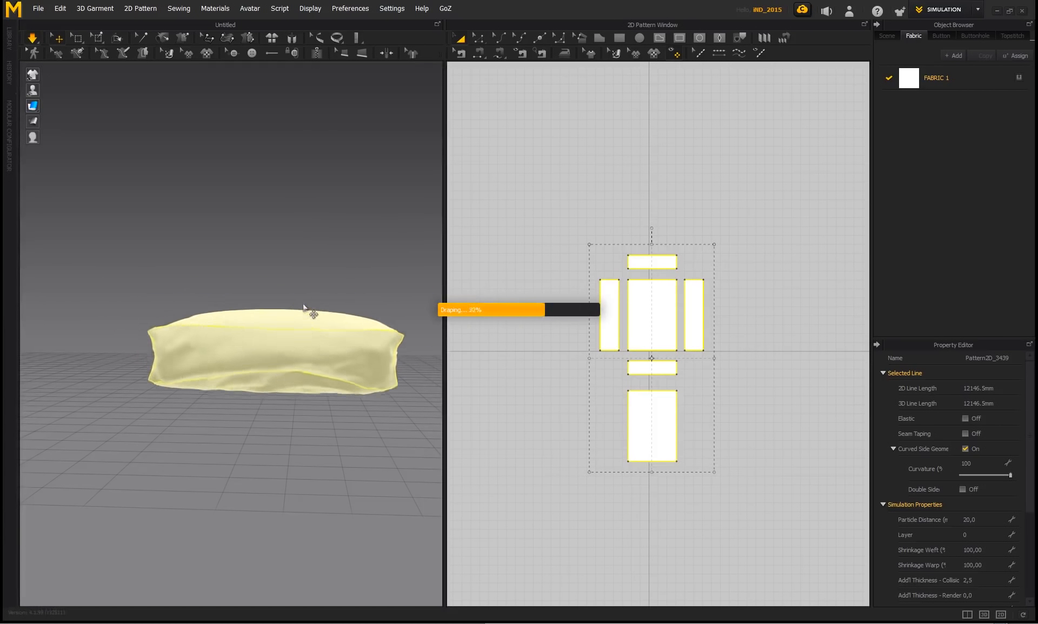
right_click_drag(281, 264, 347, 262)
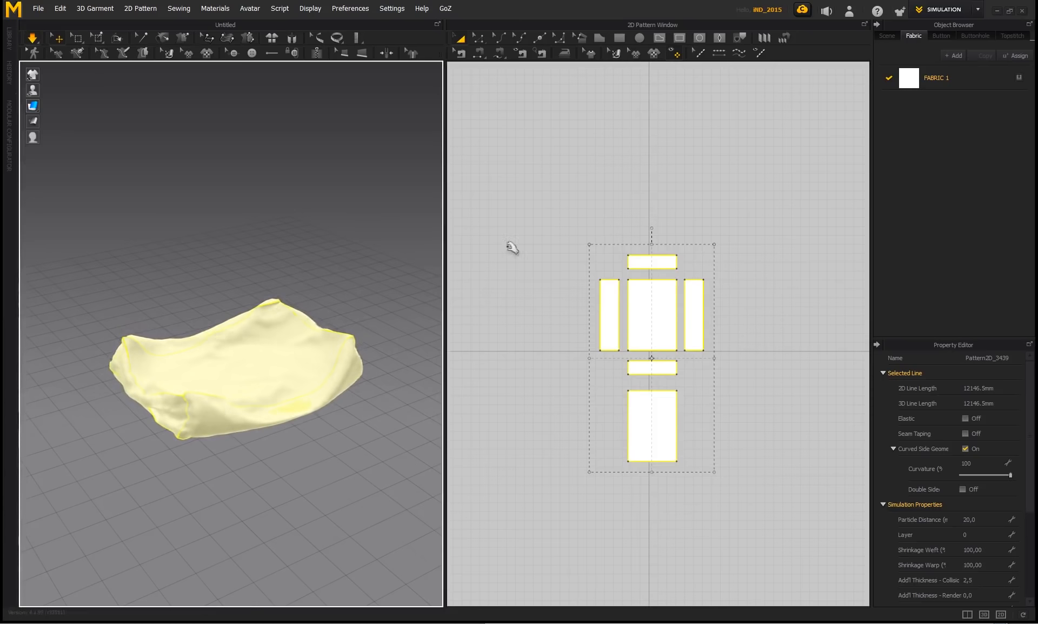
scroll(219, 347, "up", 2)
middle_click_drag(288, 387, 336, 315)
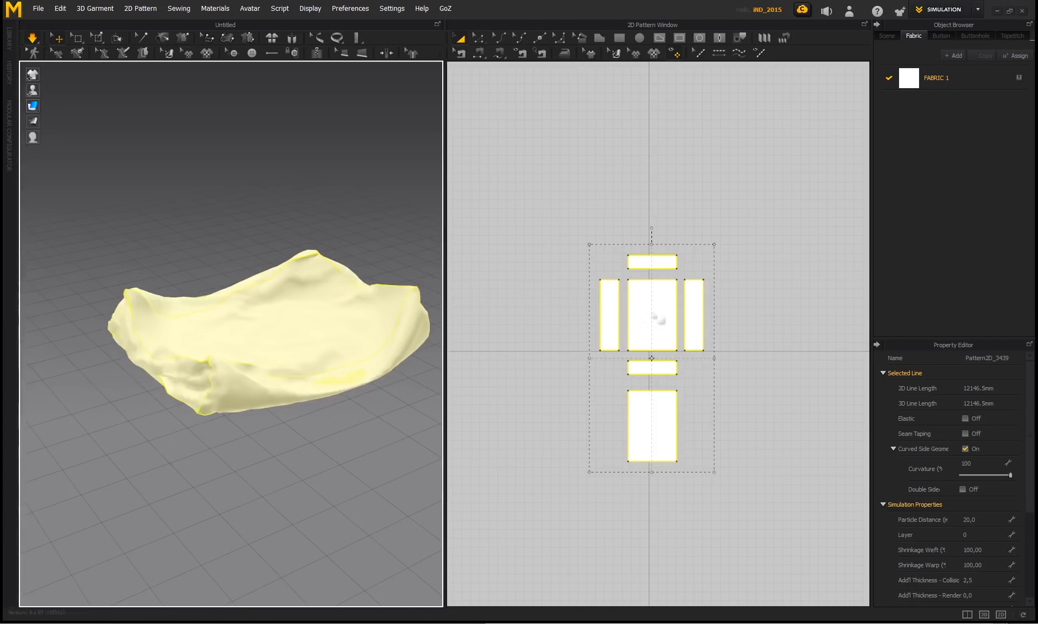
- Change the colour of FABRIC 1 to a light grey
left_click(929, 86)
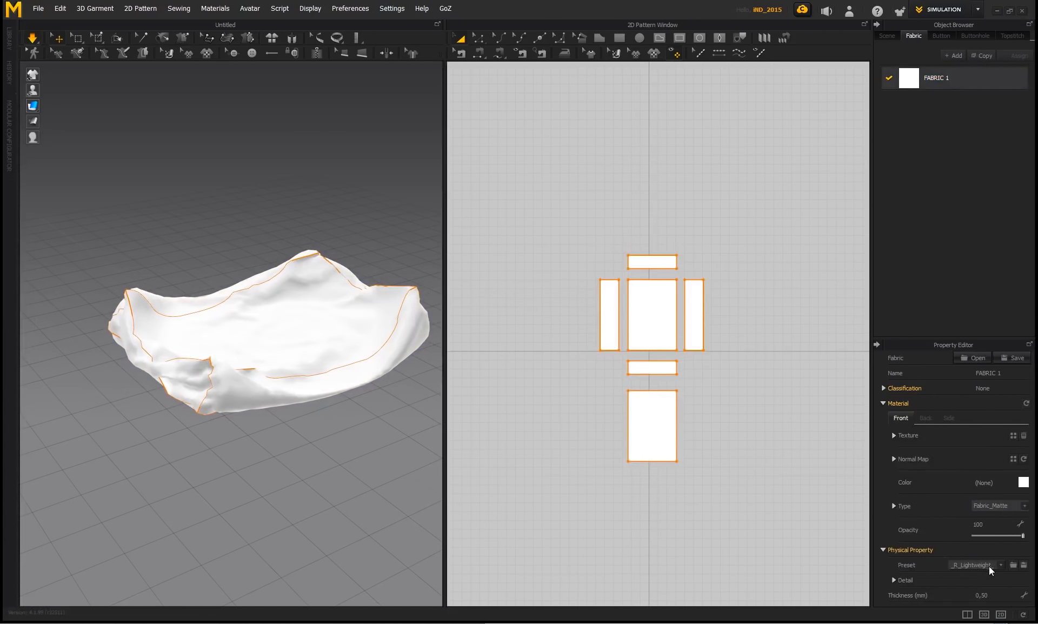
left_click(718, 478)
left_click_drag(587, 228, 587, 230)
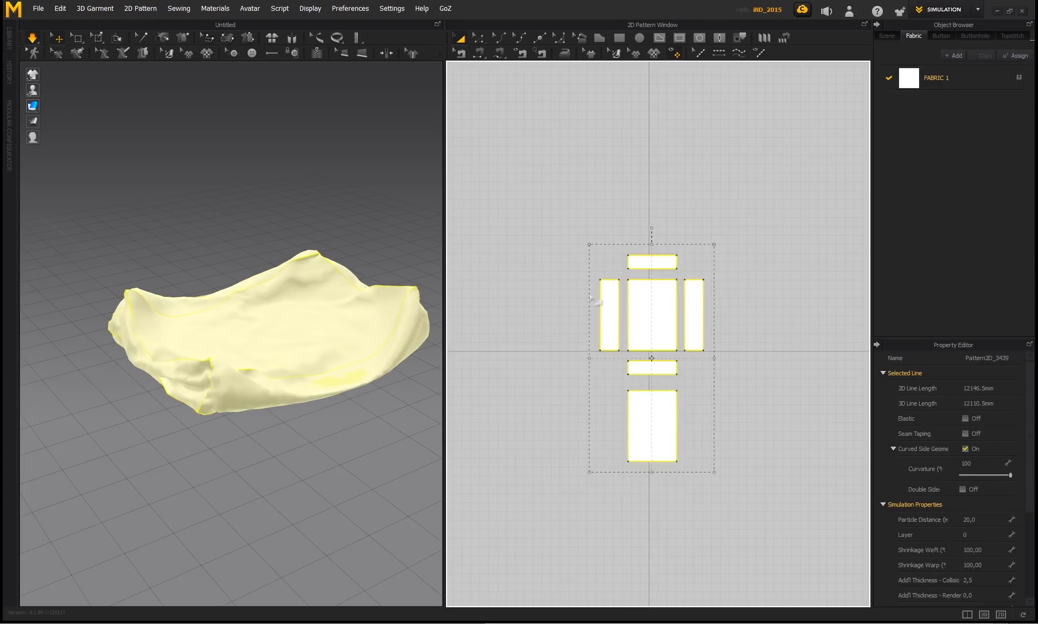
left_click(960, 84)
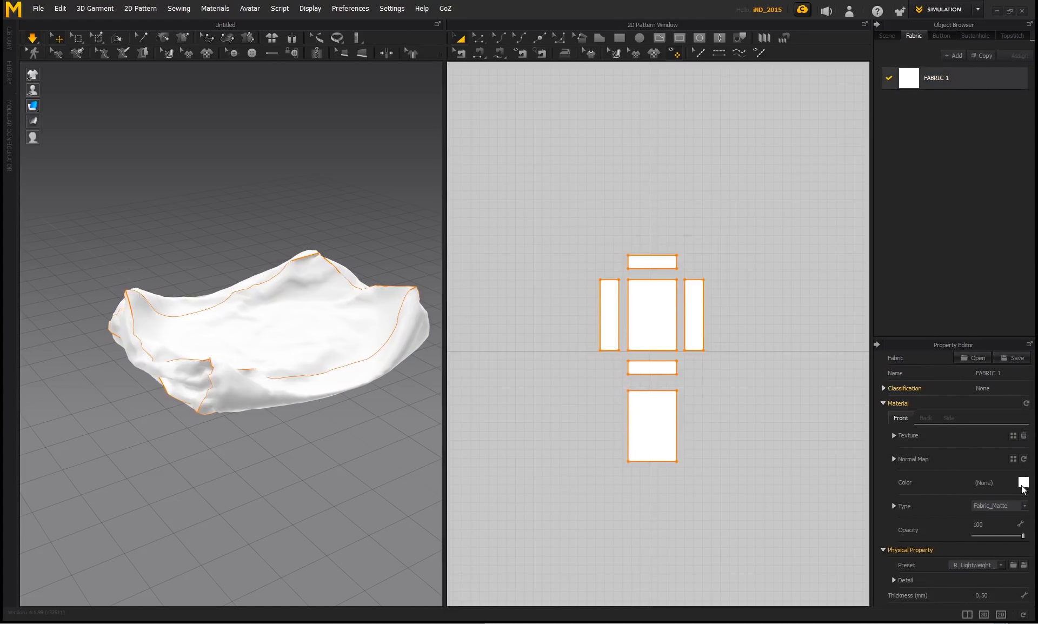
left_click(1023, 482)
left_click_drag(421, 200, 396, 187)
left_click(492, 409)
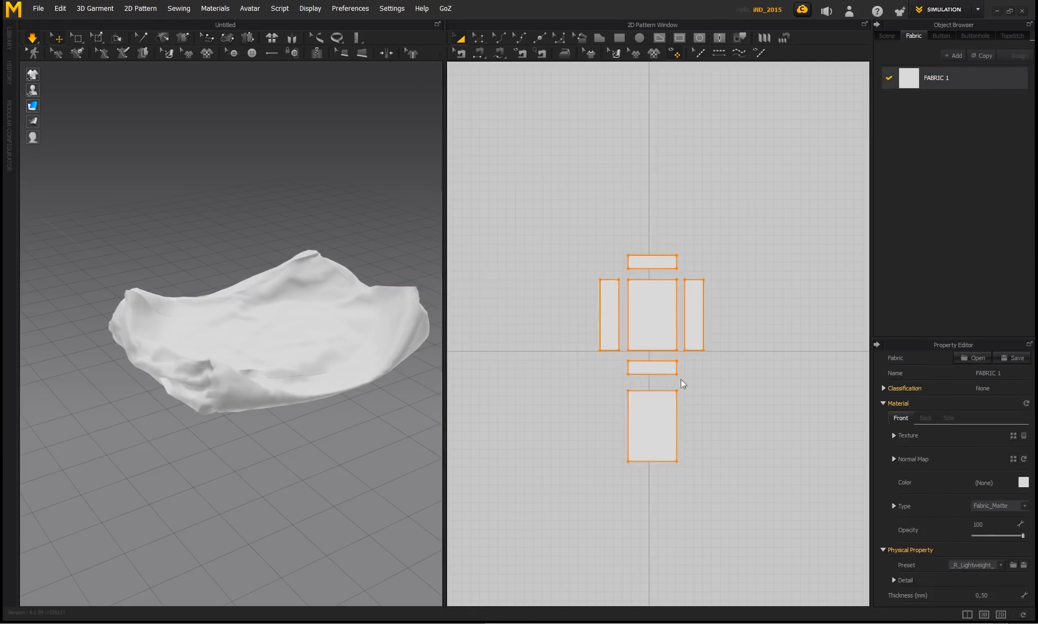
- Select all six panels and set their pressure to 4 to inflate the cushion
left_click_drag(744, 506, 552, 222)
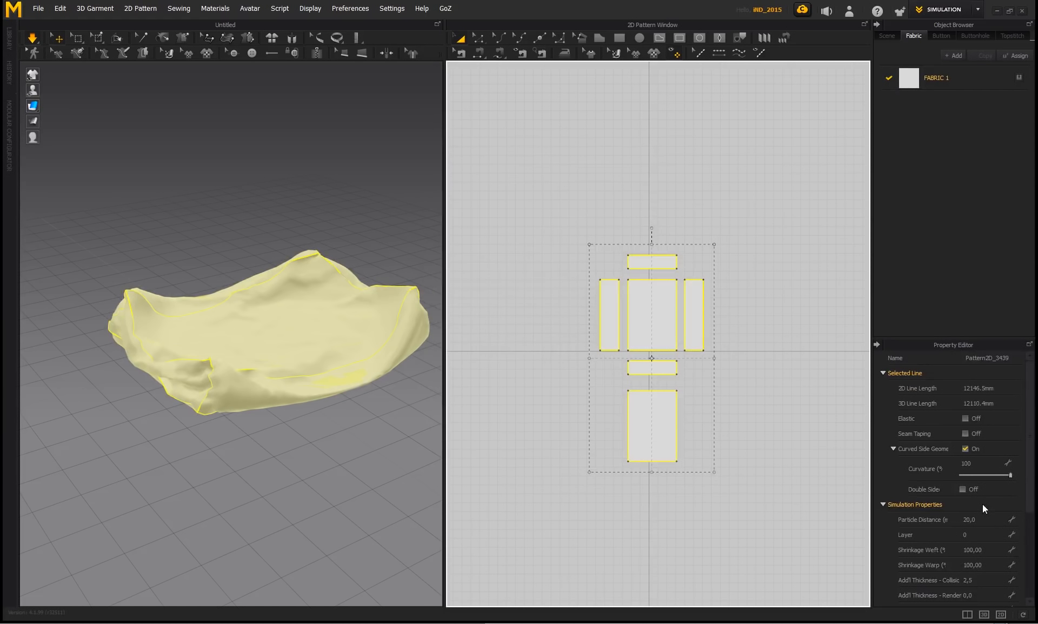
scroll(991, 564, "down", 3)
left_click_drag(991, 558, 992, 559)
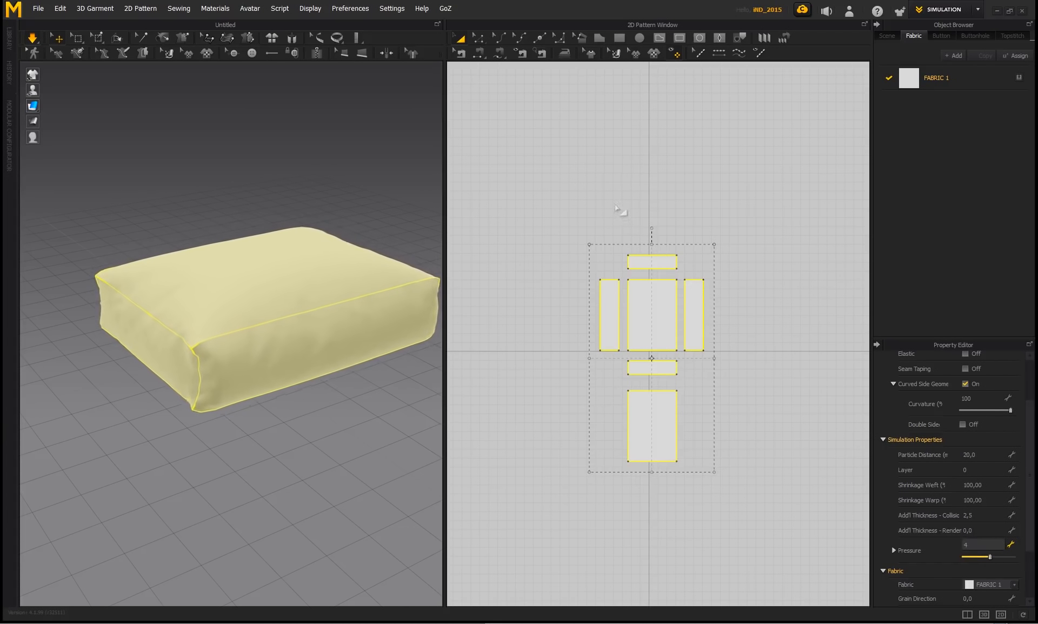
- Pull on the inflated cushion's surface in 3D while the simulation runs to help it settle
left_click(324, 376)
right_click_drag(324, 375, 325, 400)
left_click_drag(258, 388, 258, 379)
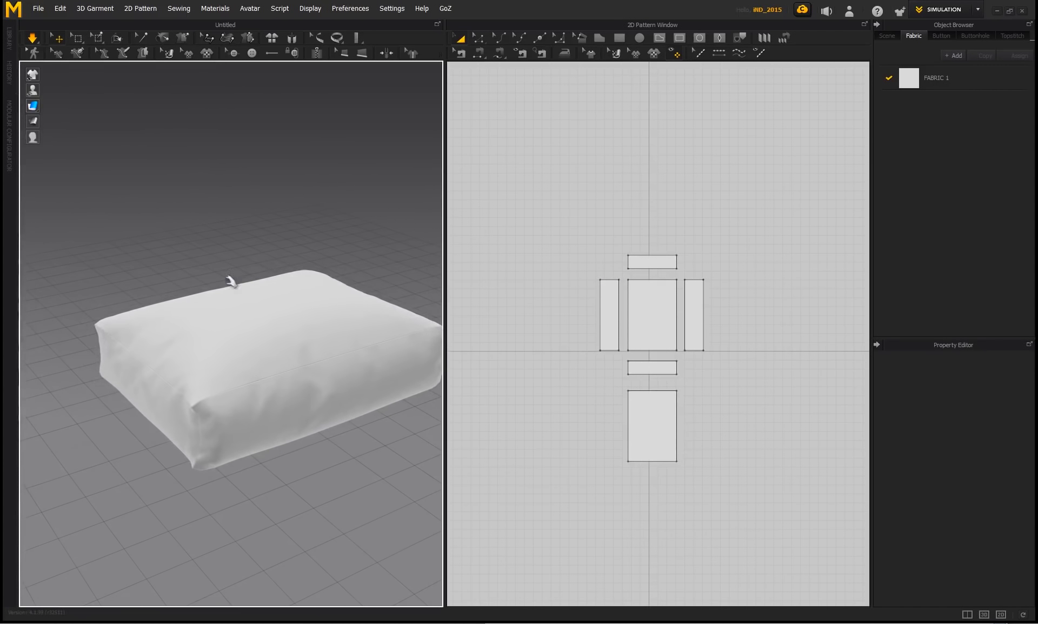
left_click_drag(325, 346, 293, 331)
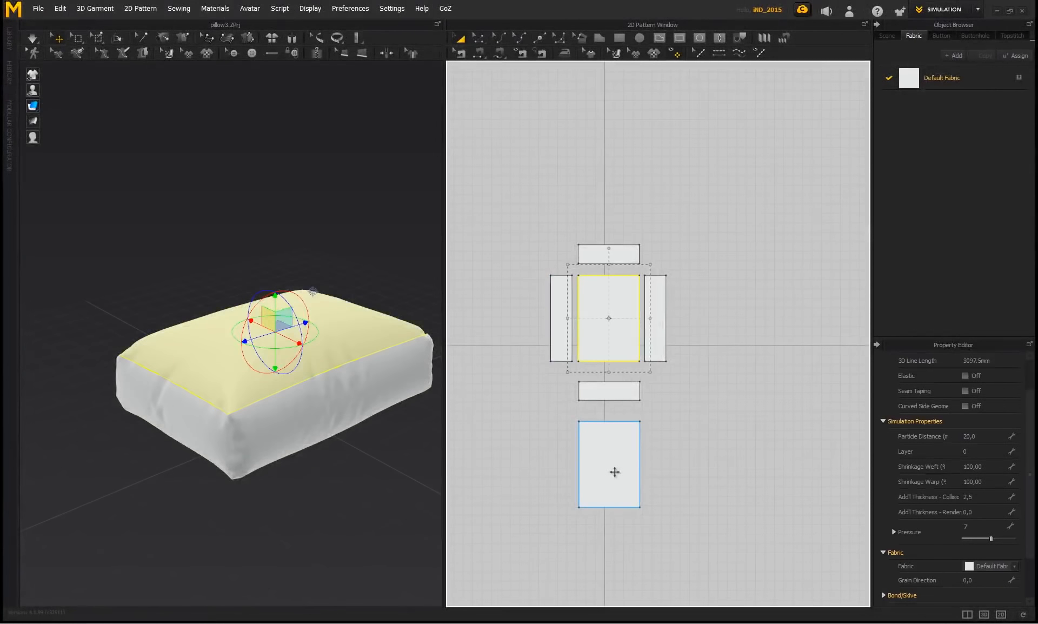
- In the pillow3.ZPrj project, duplicate both large panels and place the copies about 1315 mm beside the originals in the 2D layout
left_click(615, 472, "shift")
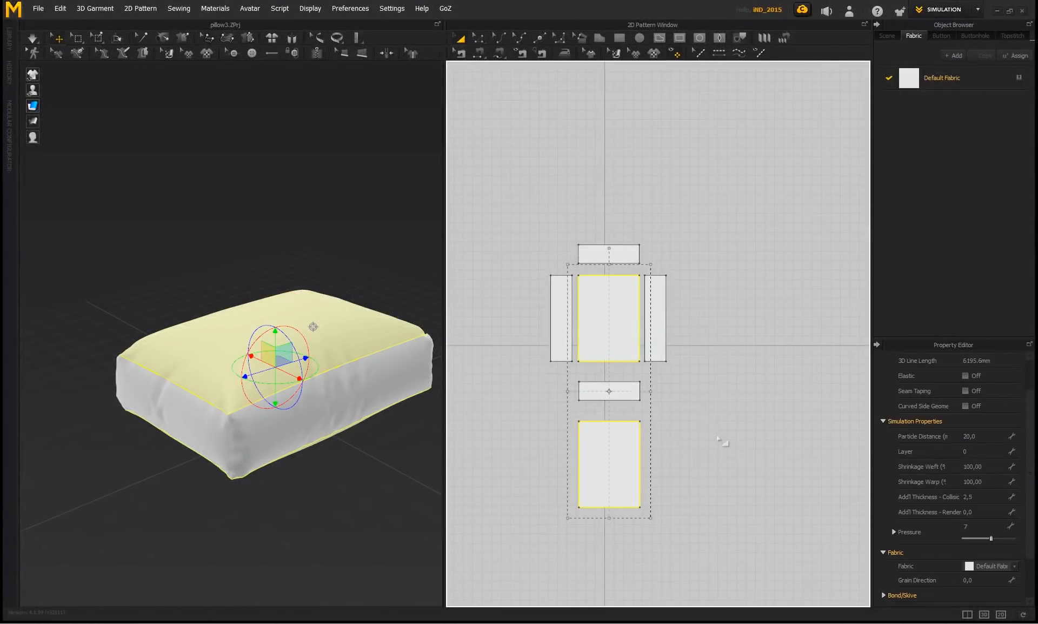
key("ctrl+v")
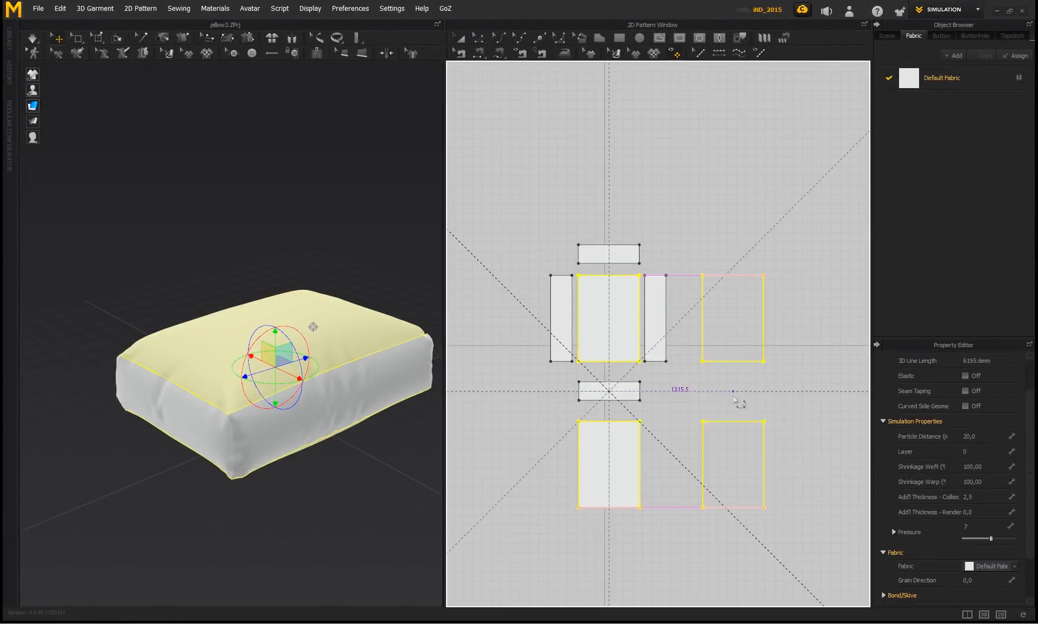
left_click(738, 405)
left_click(669, 202)
scroll(668, 238, "down", 3)
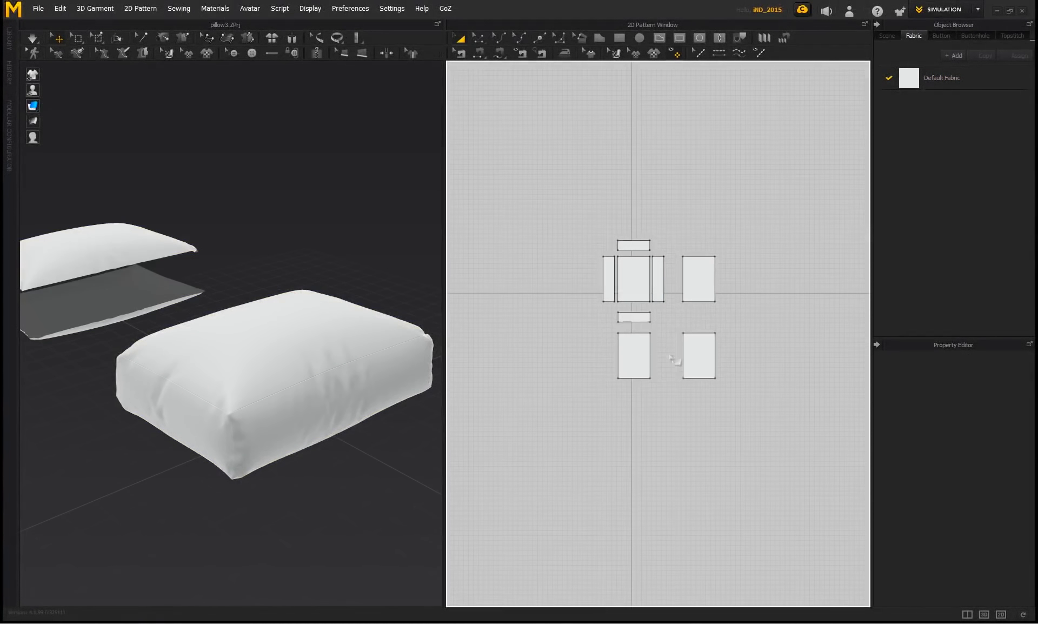
- Freeze the cushion's six sewn panels, leaving the two copied panels active
left_click_drag(638, 306, 596, 229)
right_click_drag(275, 310, 276, 320)
left_click_drag(318, 369, 320, 183)
middle_click_drag(265, 306, 247, 347)
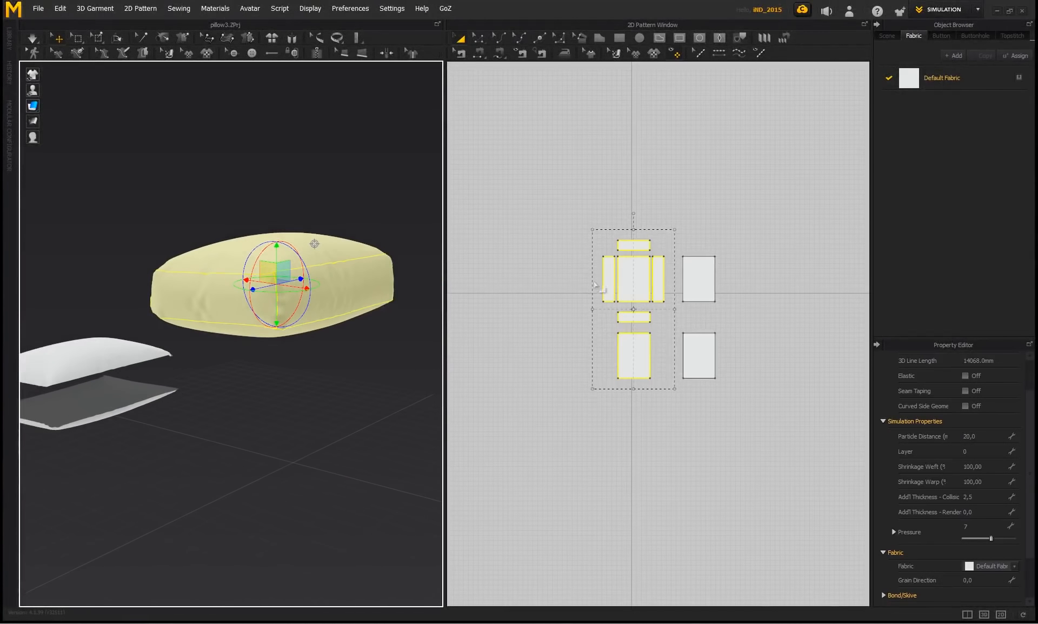
right_click(632, 275)
left_click(648, 375)
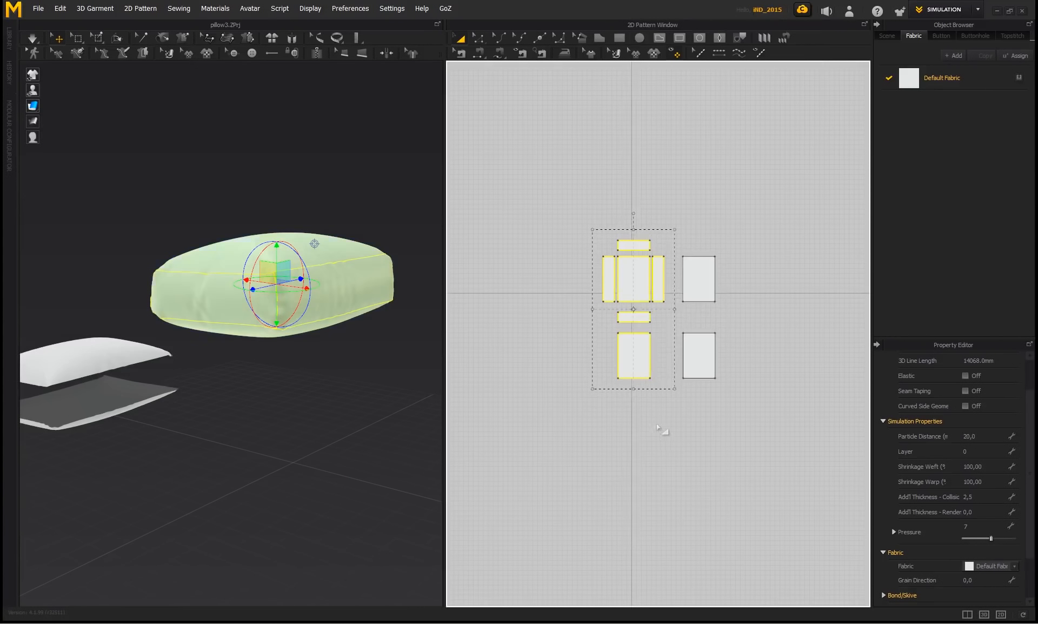
- Move both copied panels in 3D so that they line up with the frozen cushion
left_click_drag(680, 237, 678, 235)
right_click_drag(346, 412, 229, 397)
middle_click_drag(230, 396, 308, 411)
scroll(308, 411, "down", 2)
left_click_drag(145, 411, 338, 261)
- Position the copied panels separately in 3D, one beneath the cushion and the other just above it
left_click(672, 287)
left_click(698, 353)
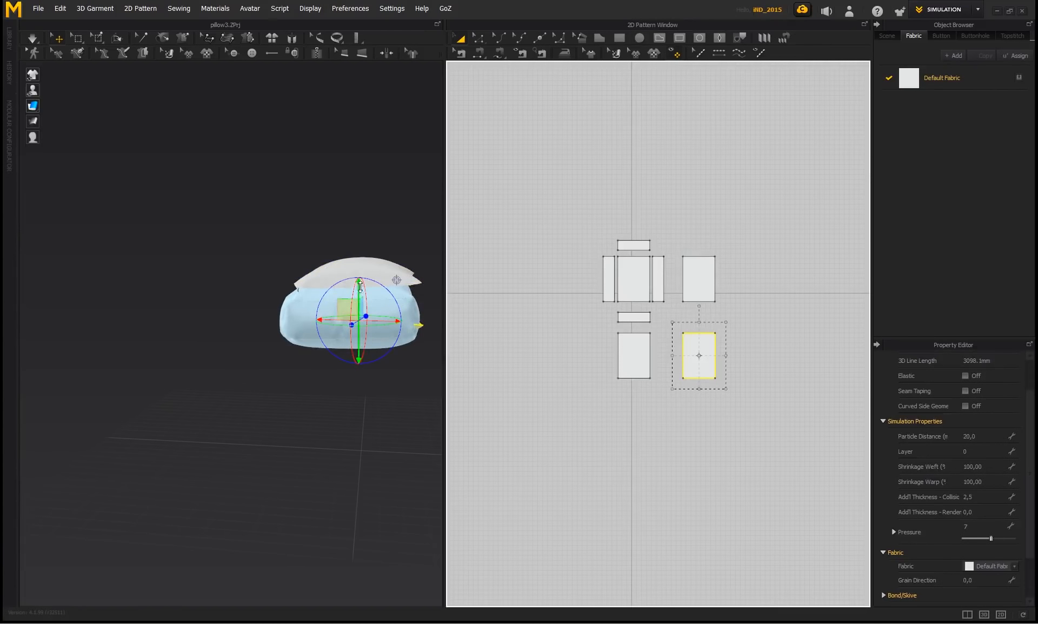
left_click_drag(360, 289, 355, 329)
left_click(697, 282)
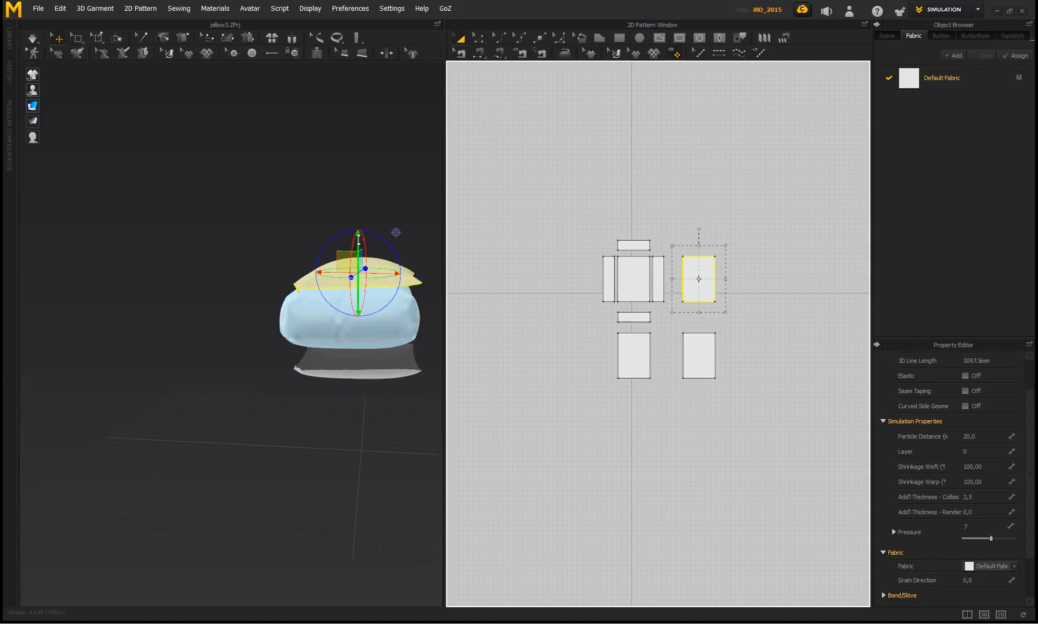
right_click_drag(347, 183, 301, 185)
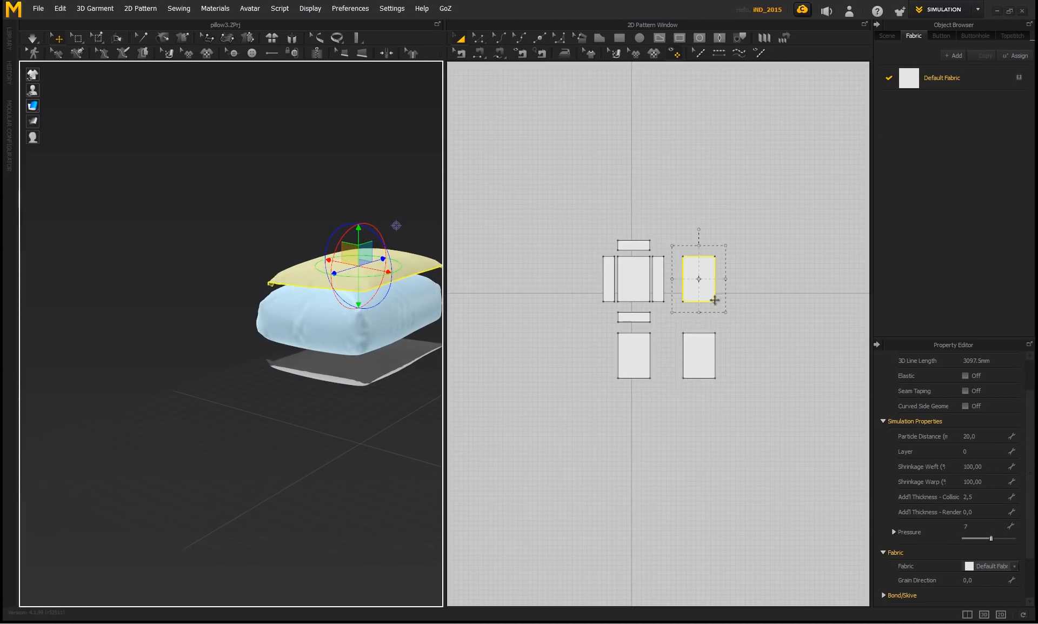
- Set the pressure of both copied panels to 0
left_click(711, 371, "shift")
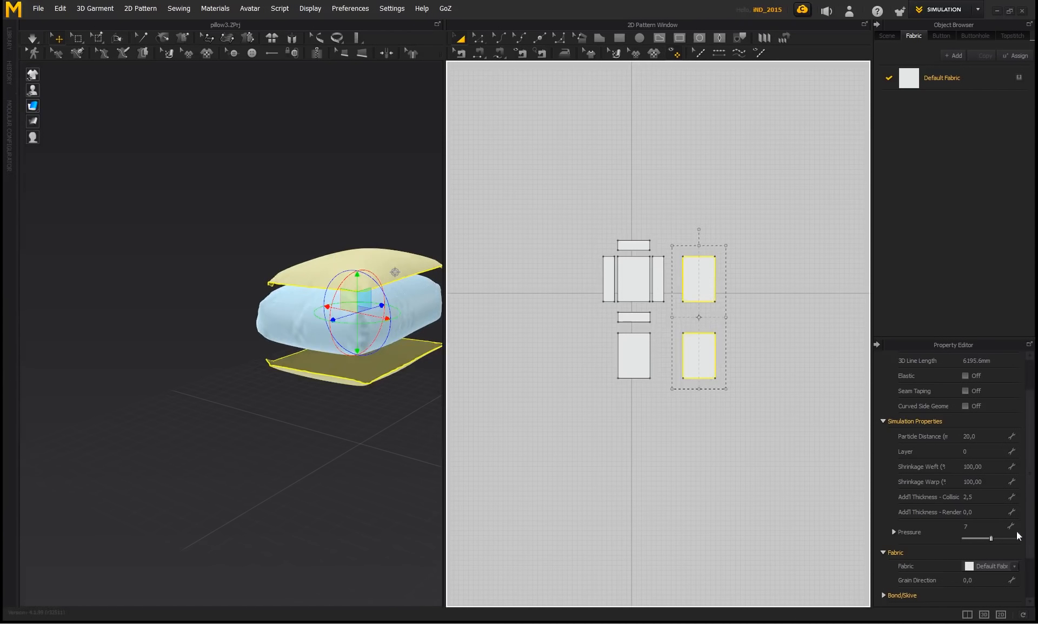
left_click(981, 527)
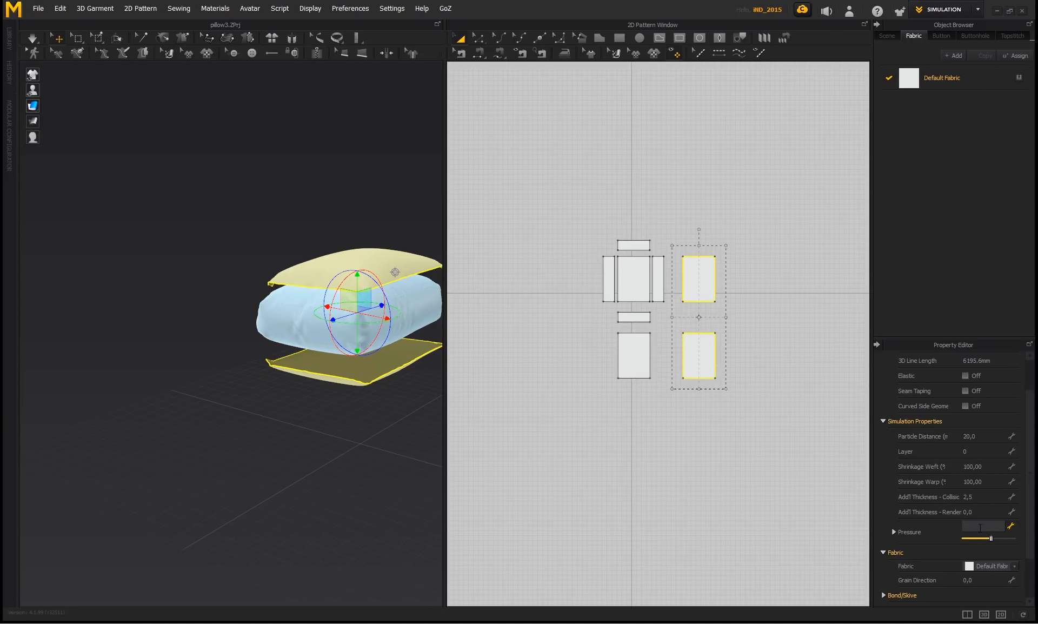
key("Return")
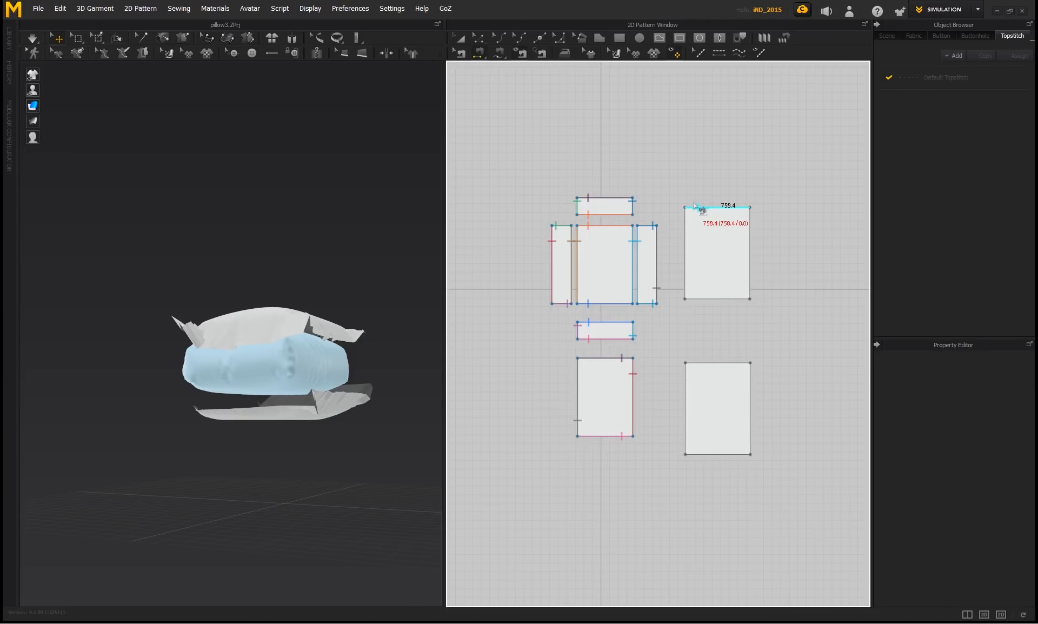
- Sew all four edges of the upper copied panel to the matching edges of the lower one
left_click(708, 207)
left_click(714, 363)
left_click(714, 298)
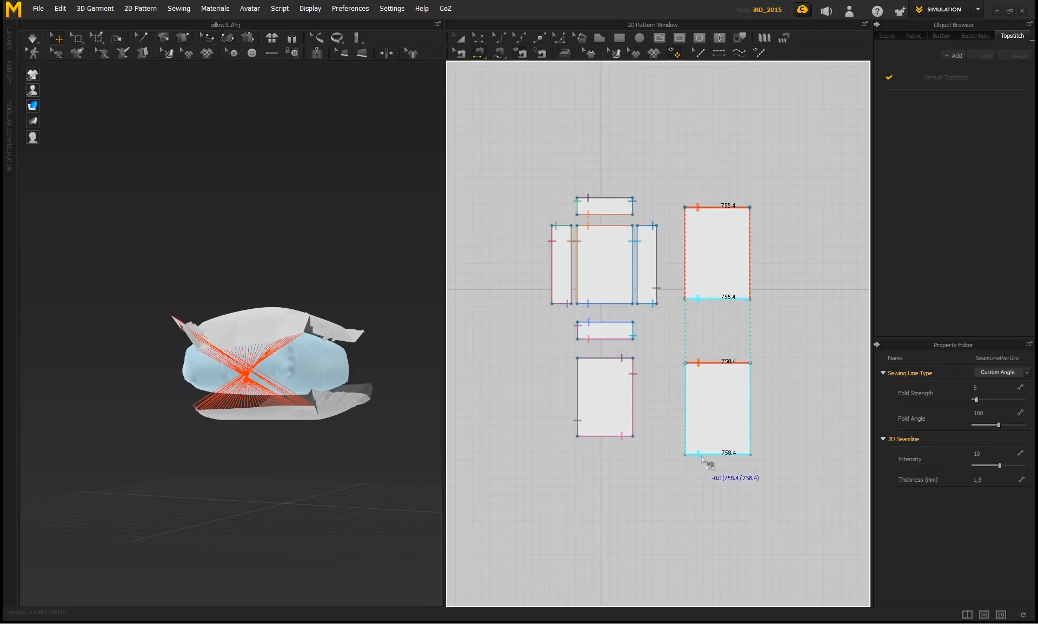
left_click(703, 455)
left_click(686, 233)
left_click(687, 399)
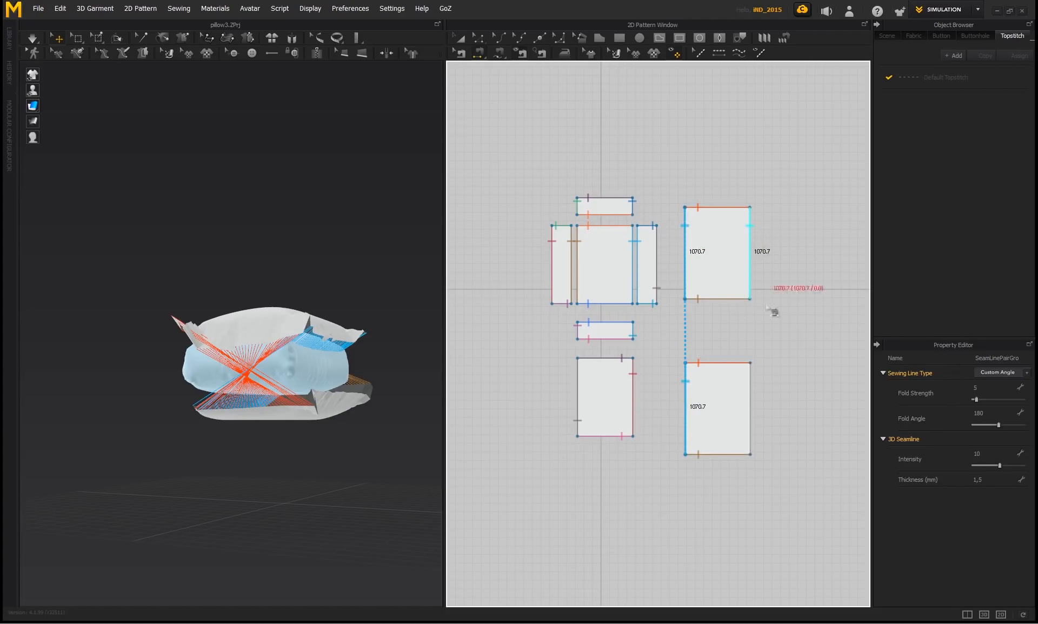
left_click(760, 406)
- Rotate the upper cover panel in 3D to uncross the seam lines, align it over the cushion and flip its normal
left_click(309, 332)
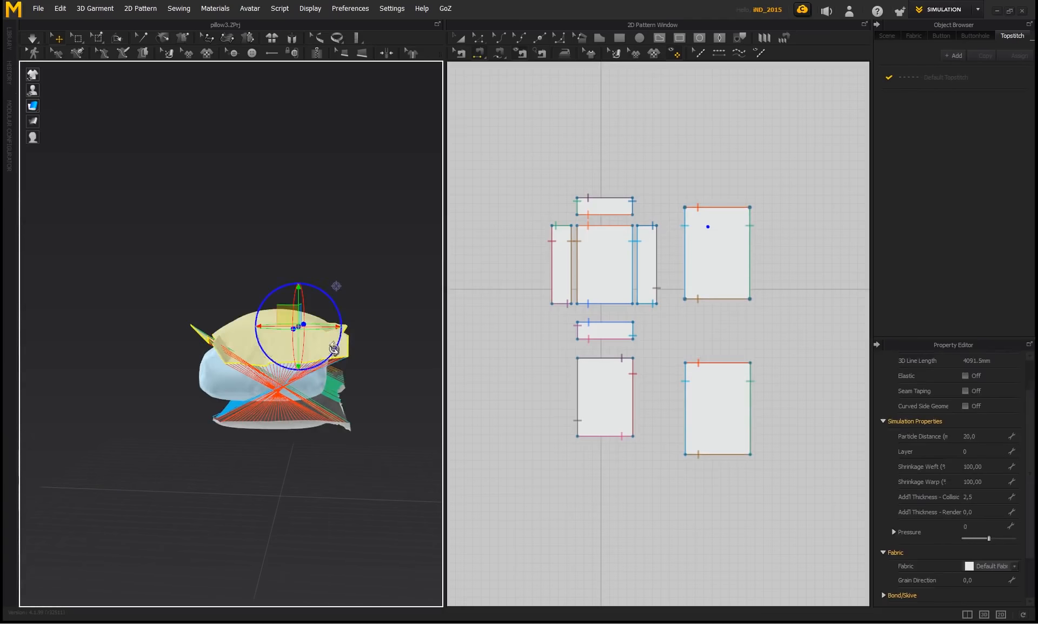
left_click_drag(333, 349, 274, 285)
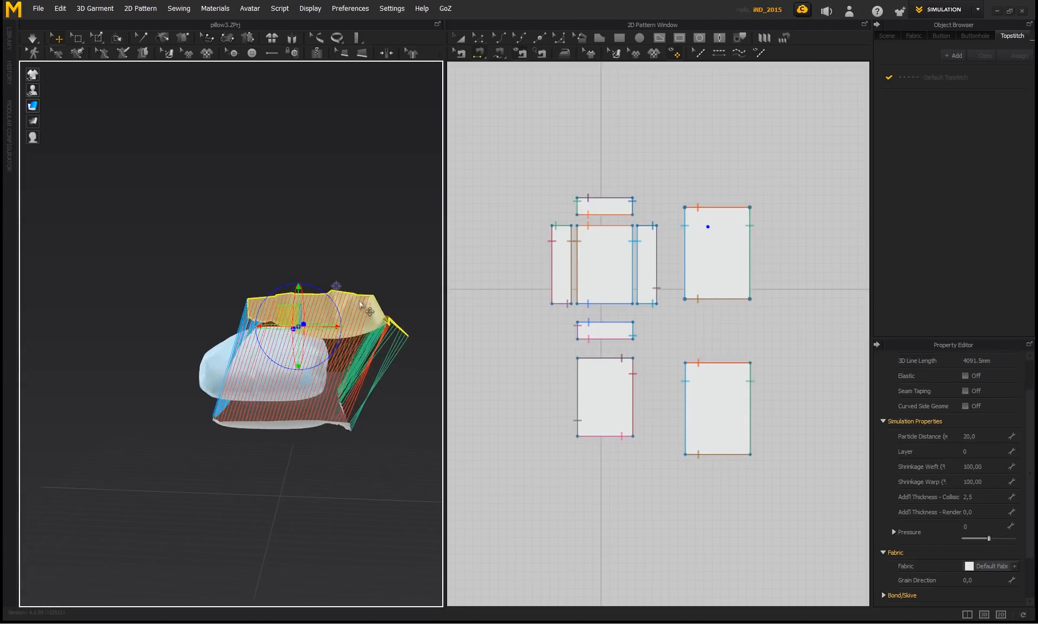
left_click_drag(361, 304, 348, 326)
right_click_drag(308, 322, 222, 259)
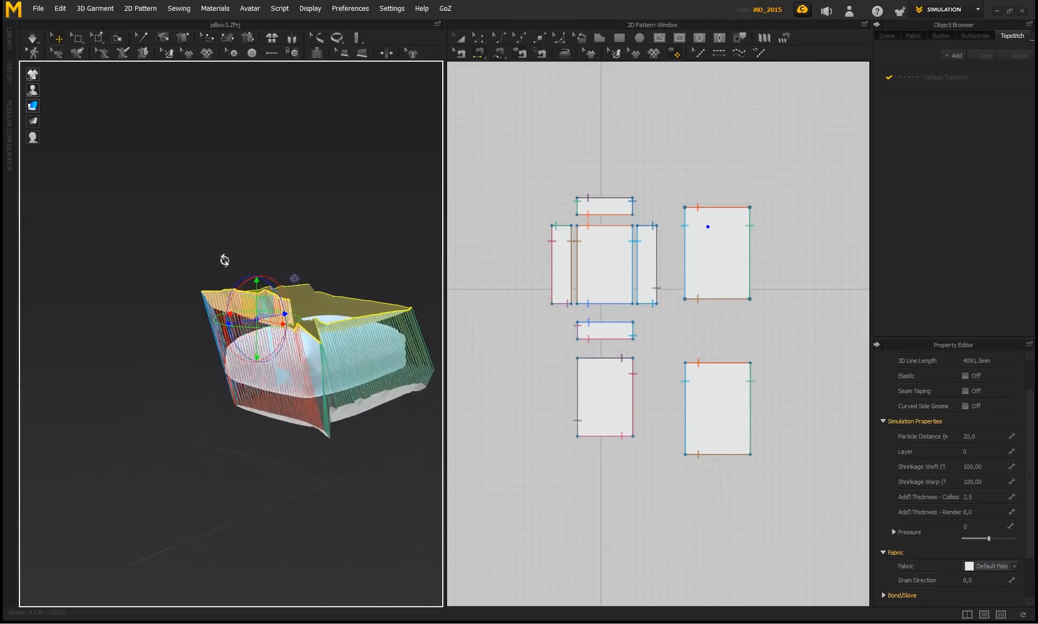
right_click(347, 260)
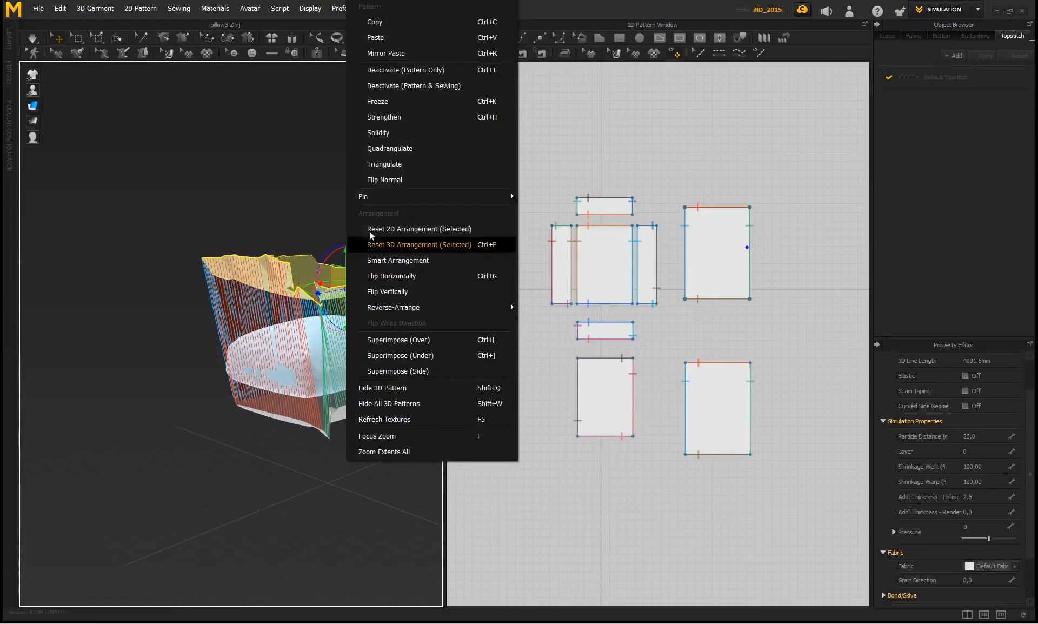
left_click(382, 181)
left_click(366, 209)
- Simulate the sewn cover so that it closes around the frozen cushion
key("space")
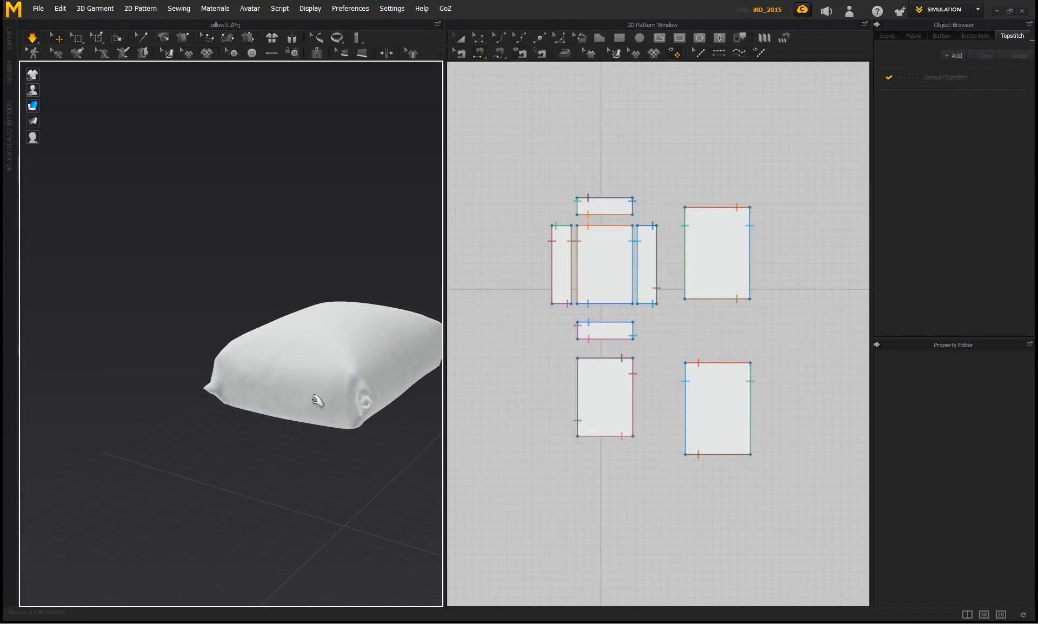
middle_click_drag(318, 399, 232, 412)
right_click_drag(306, 422, 359, 422)
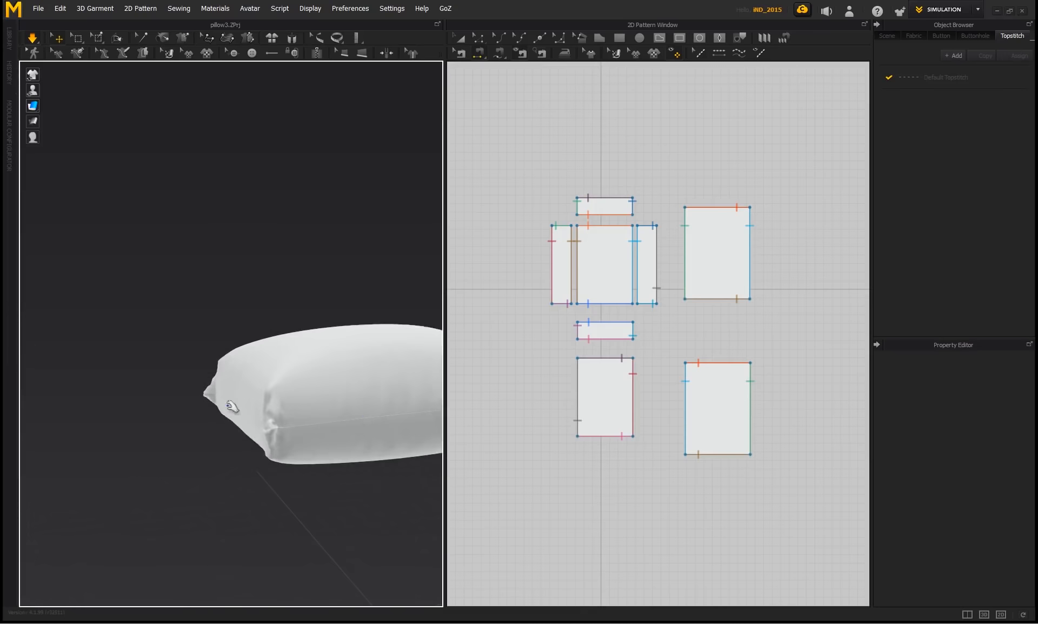
right_click_drag(229, 405, 282, 411)
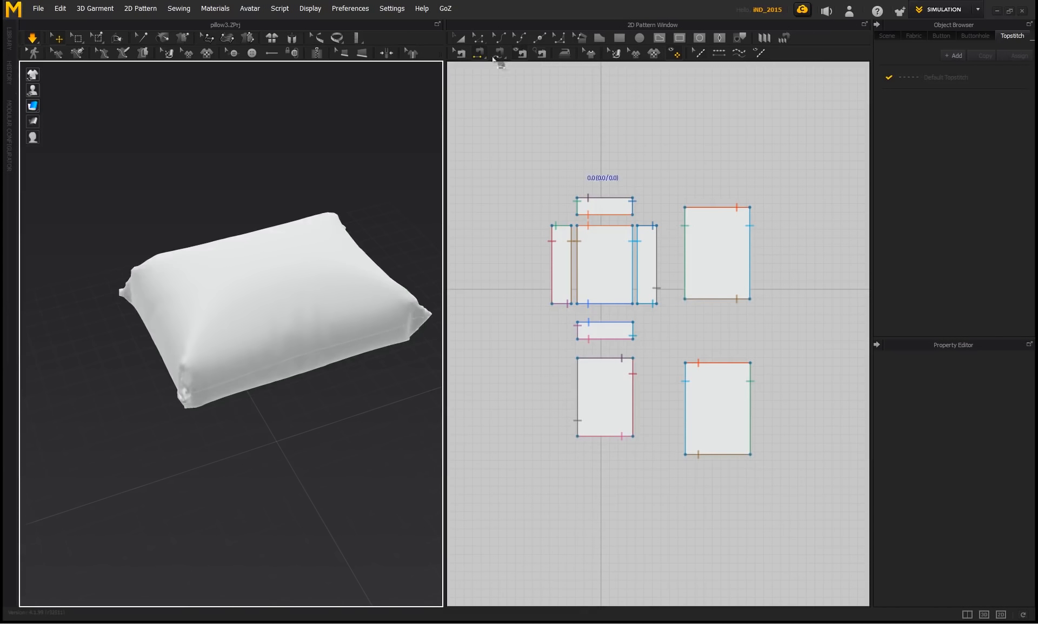
- Select both cover panels and simulate again to let the cover settle over the frozen cushion
key("a")
left_click(709, 405, "shift")
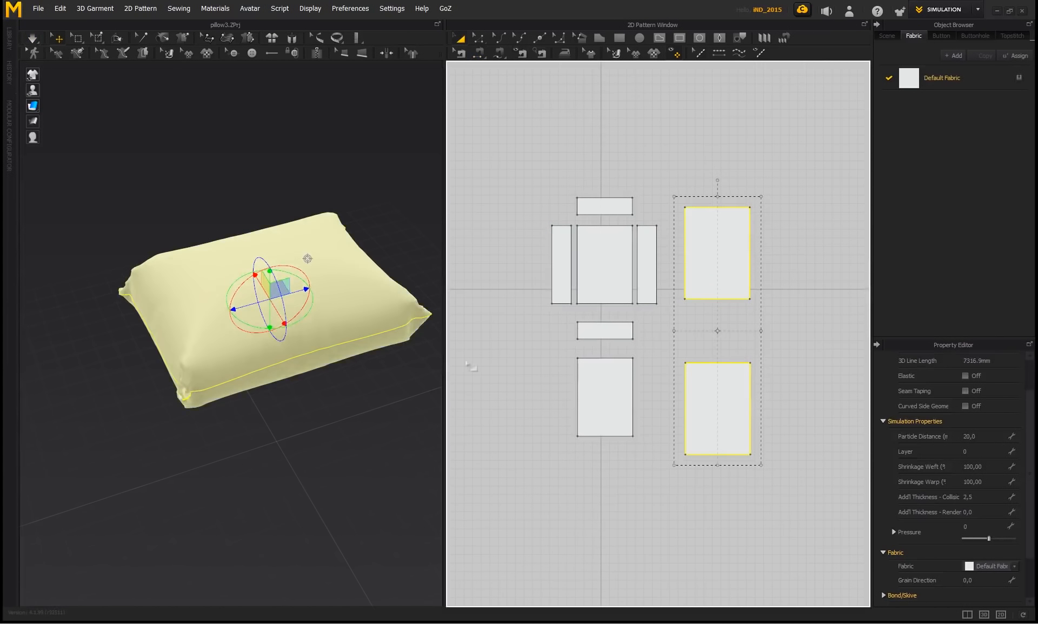
scroll(318, 395, "down", 3)
scroll(278, 426, "up", 1)
right_click_drag(278, 426, 208, 404)
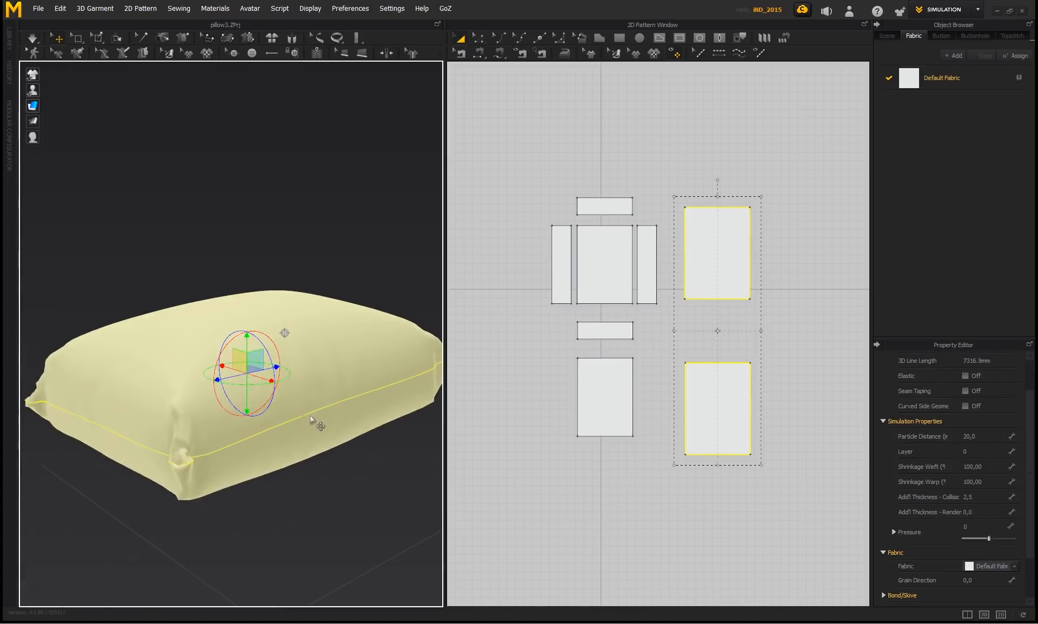
right_click_drag(311, 421, 227, 316)
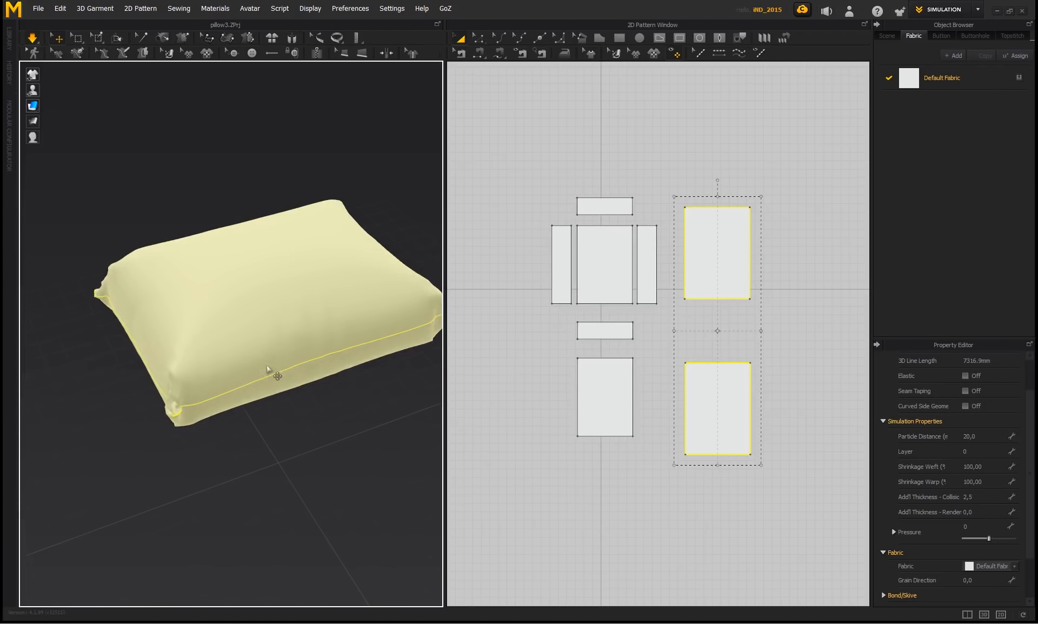
right_click_drag(267, 370, 626, 332)
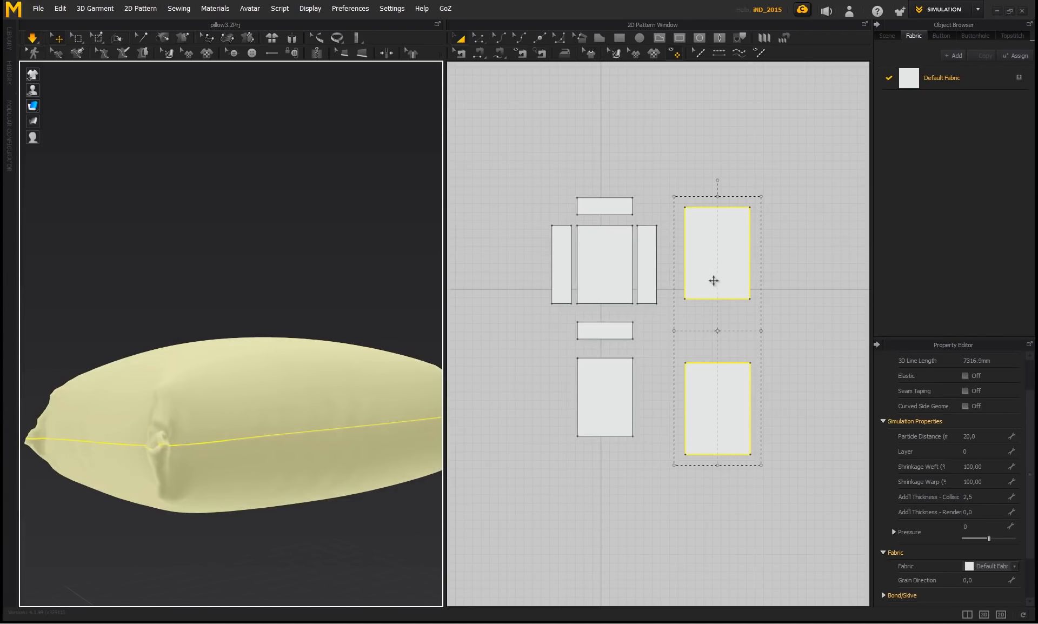
right_click_drag(283, 273, 516, 324)
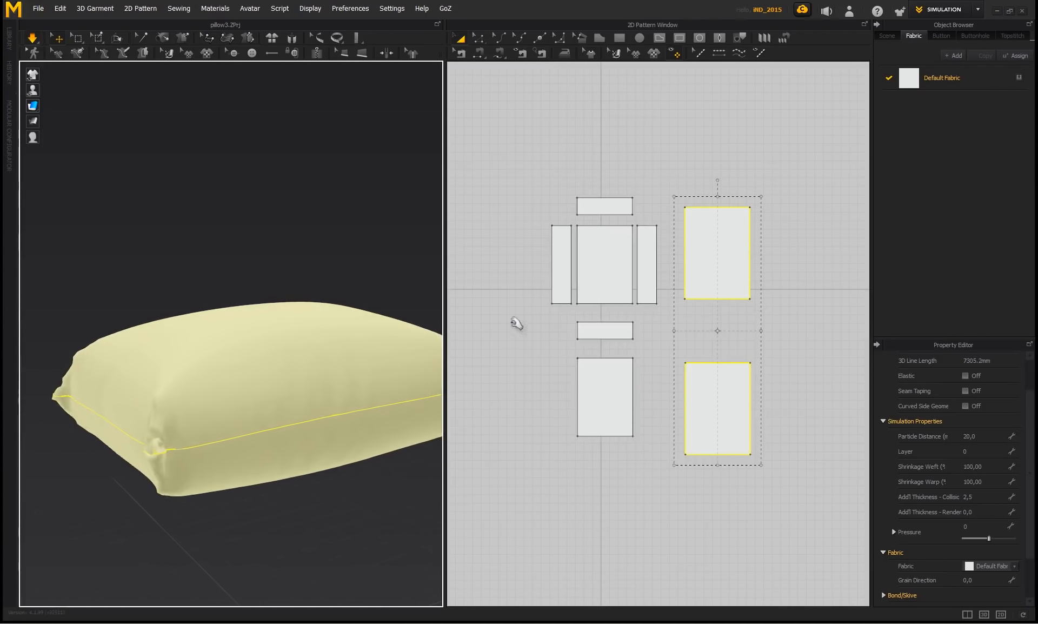
right_click_drag(338, 265, 340, 295)
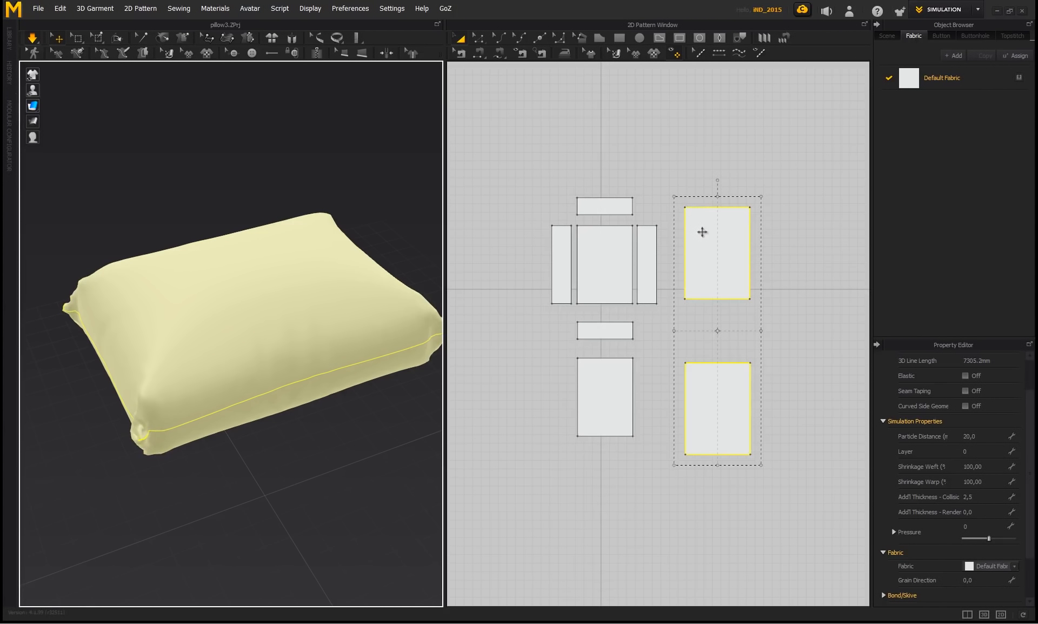
- Stop the simulation and examine the cover's seam, corners and surface from several sides
left_click(331, 173)
middle_click_drag(359, 240, 336, 273)
scroll(359, 234, "up", 1)
right_click_drag(359, 235, 300, 215)
middle_click_drag(345, 282, 304, 264)
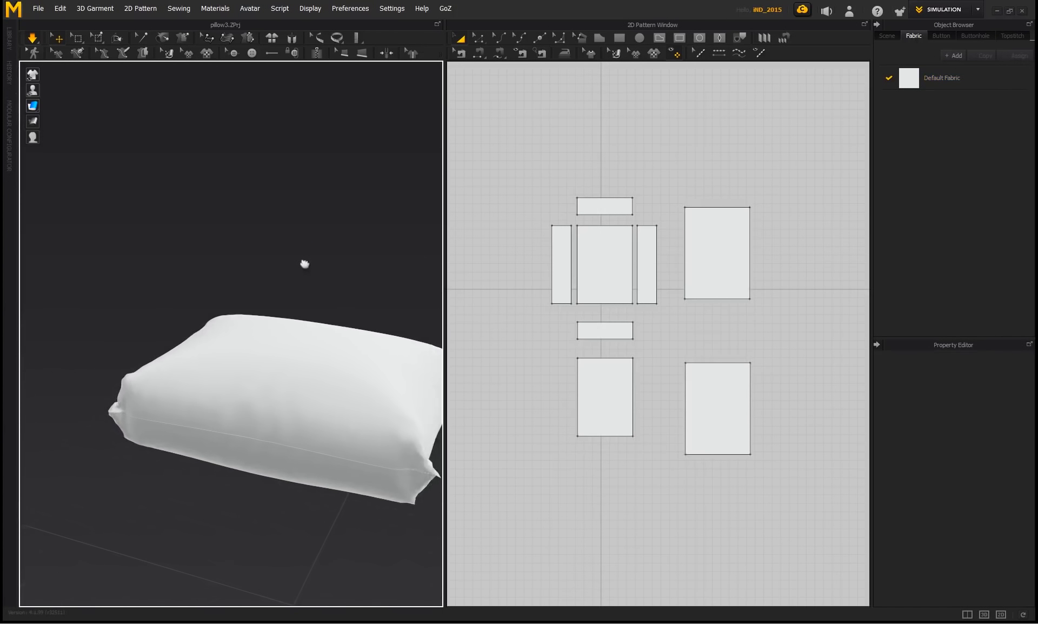
key("space")
right_click_drag(320, 297, 306, 360)
middle_click_drag(358, 340, 372, 321)
right_click_drag(263, 317, 315, 315)
middle_click_drag(294, 342, 326, 320)
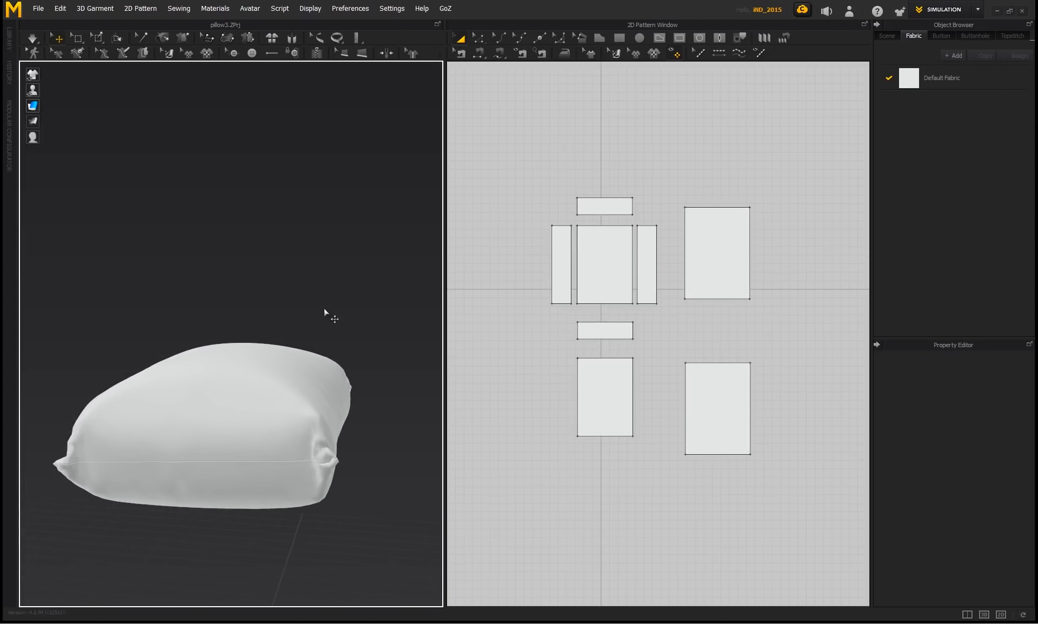
right_click_drag(341, 397, 298, 453)
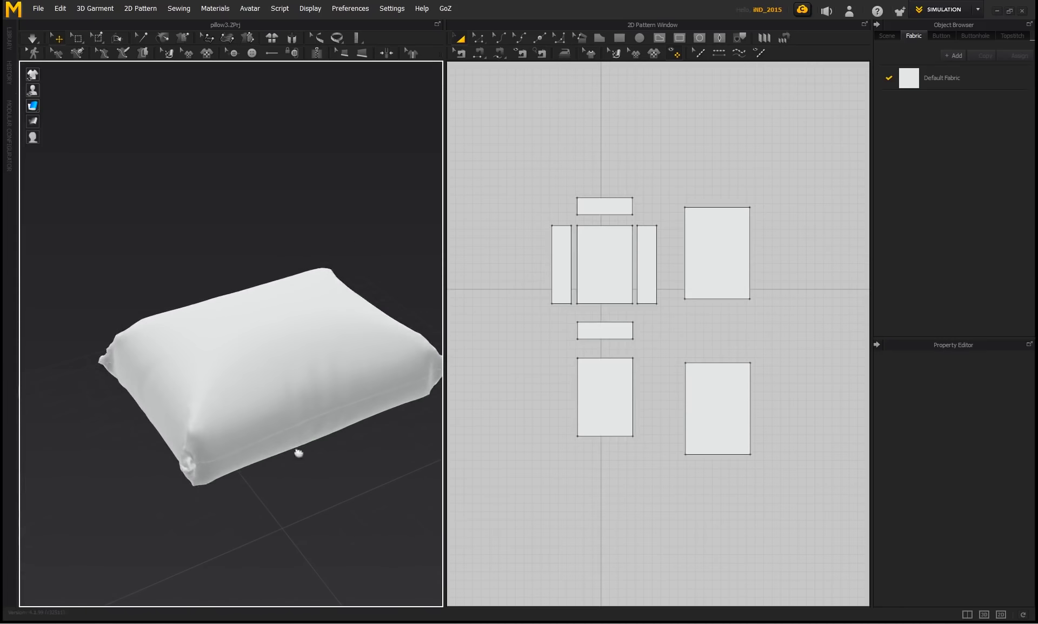
right_click_drag(314, 415, 292, 390)
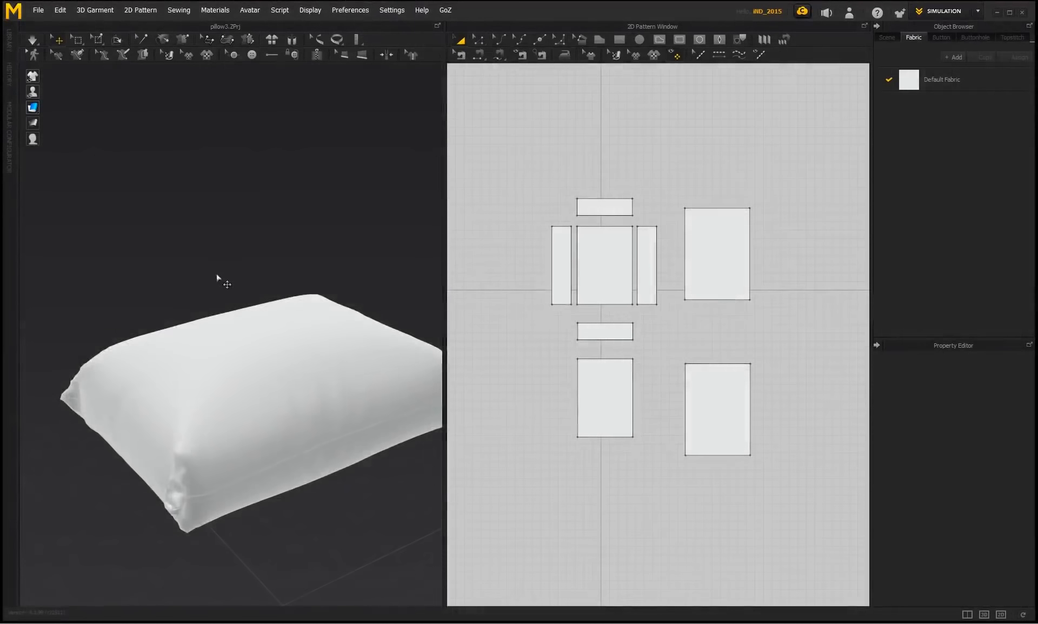
- Unfreeze the six panels of the inner cushion
left_click(595, 384)
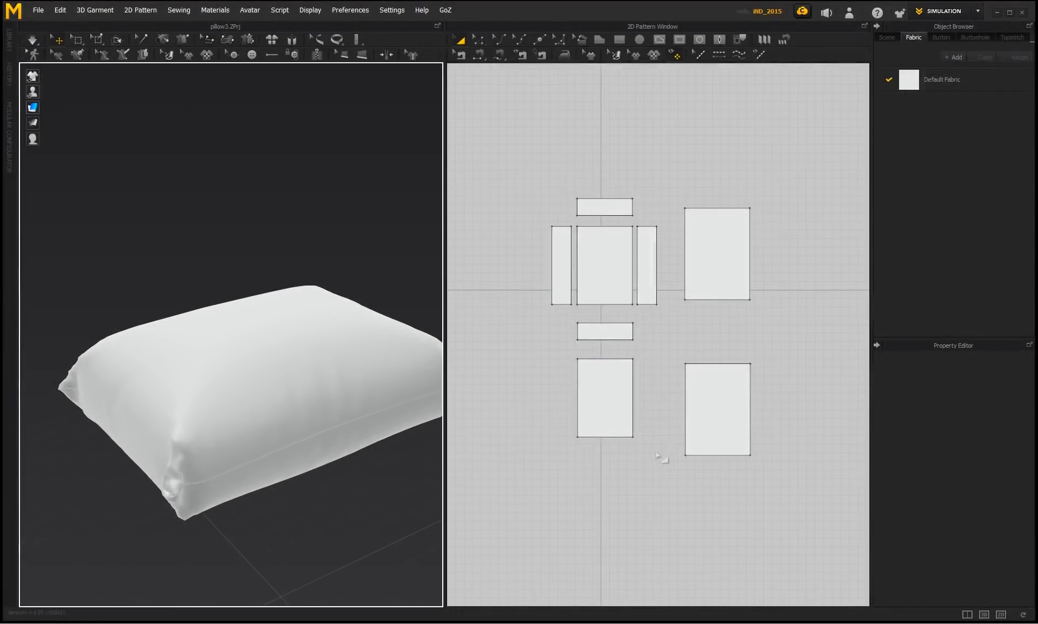
left_click_drag(658, 450, 598, 233)
left_click_drag(542, 180, 542, 177)
right_click(606, 270)
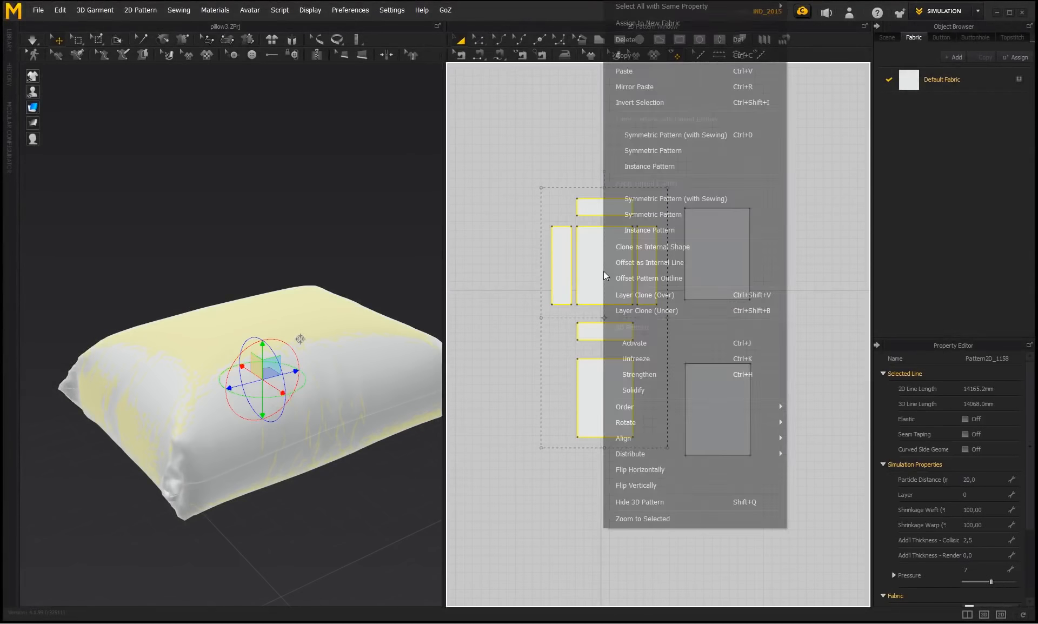
left_click(649, 358)
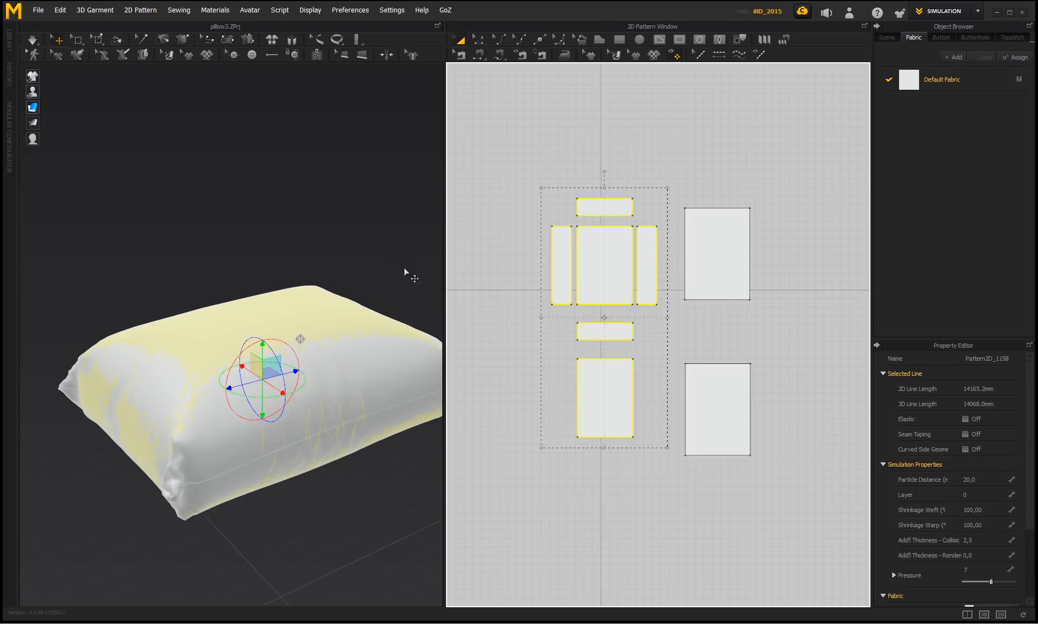
left_click(301, 239)
- Simulate the inner cushion and its cover together, stopping once the pillow has settled into soft wrinkles
key("space")
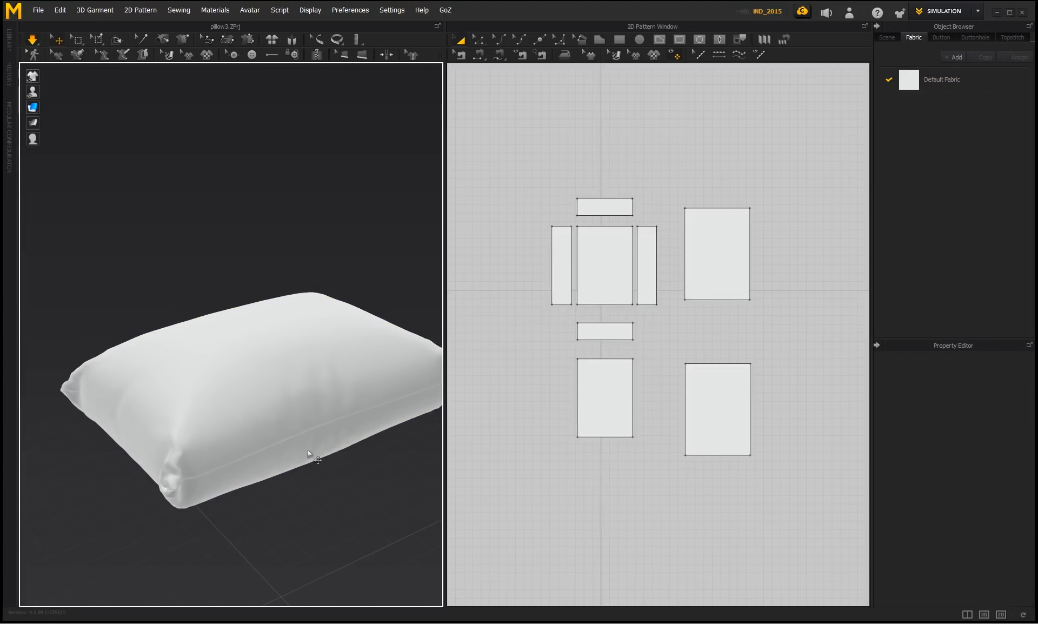
right_click_drag(297, 517, 240, 386)
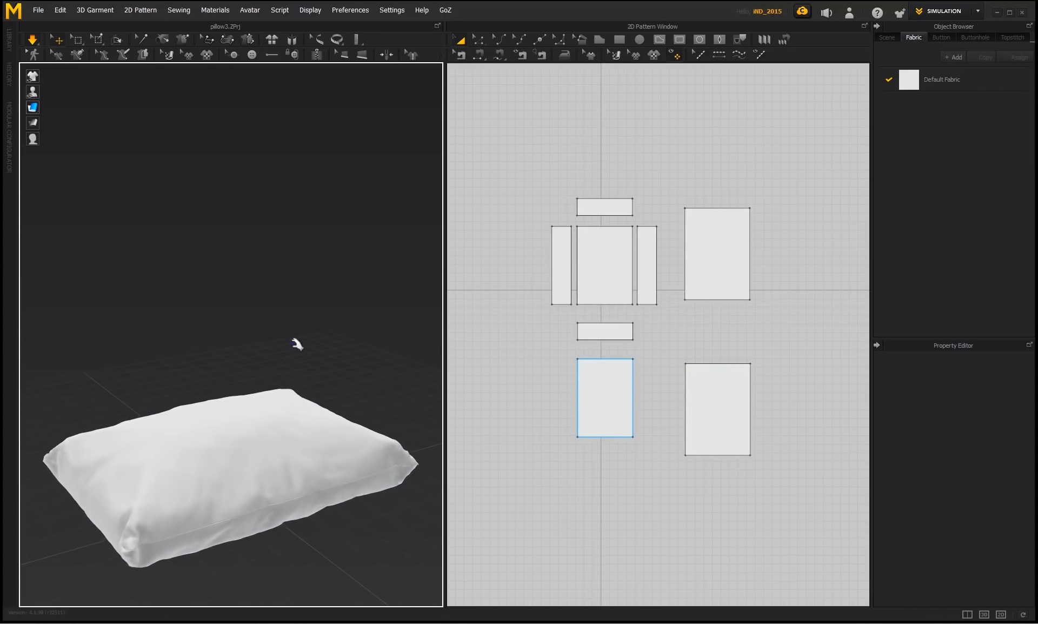
right_click_drag(298, 344, 301, 347)
middle_click_drag(301, 346, 332, 332)
right_click_drag(331, 332, 369, 346)
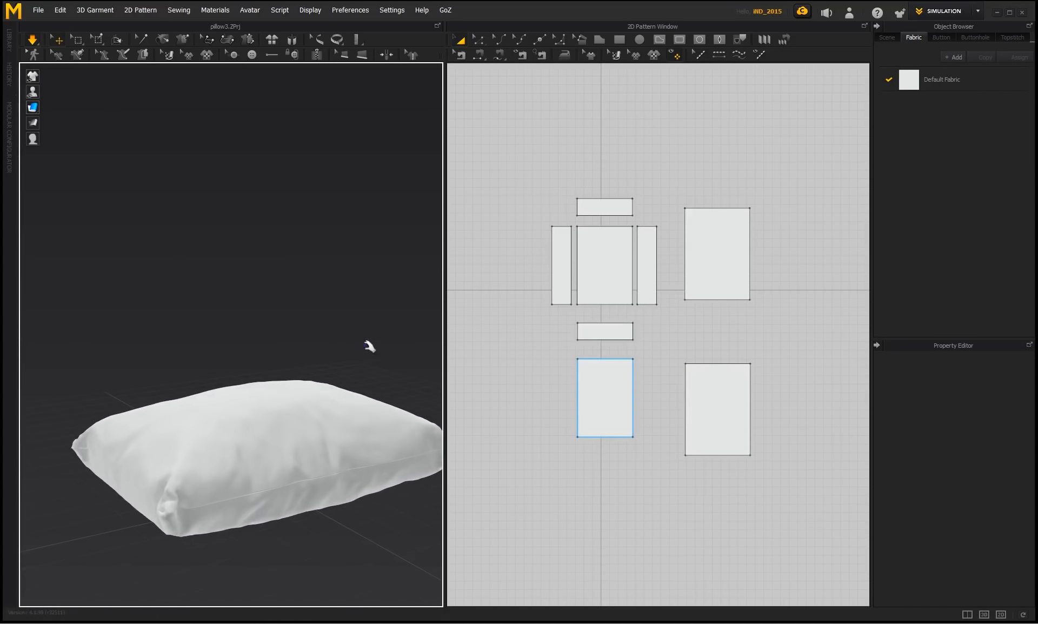
middle_click_drag(287, 343, 266, 339)
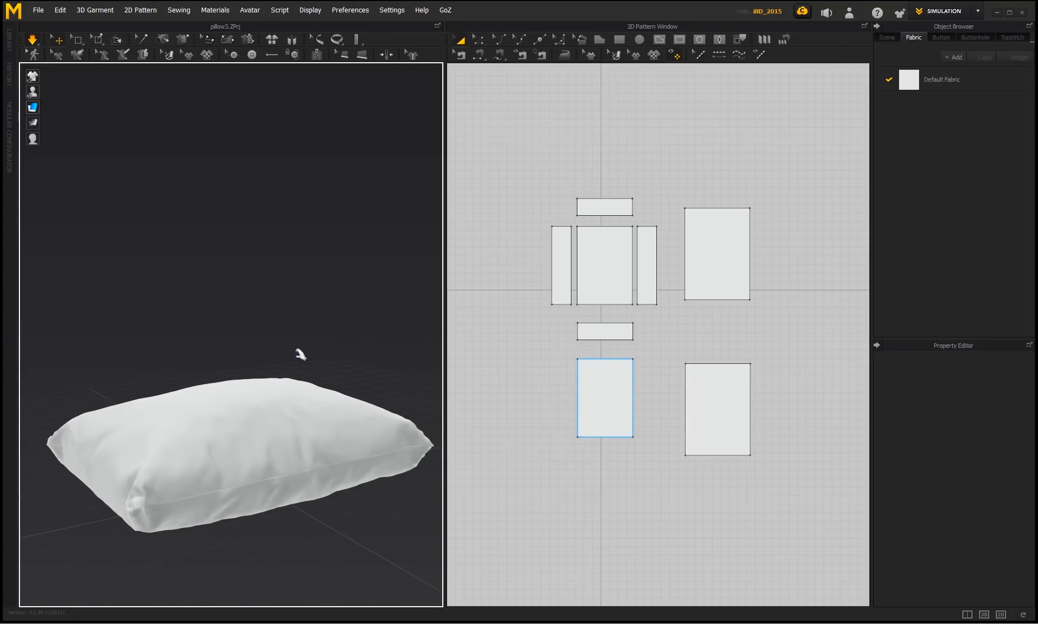
key("space")
- Set the simulation layer of the two outer cover panels to 1, leaving the inner cushion panels on layer 0
left_click_drag(777, 482, 680, 218)
left_click_drag(661, 464, 658, 306)
left_click_drag(541, 187, 537, 173)
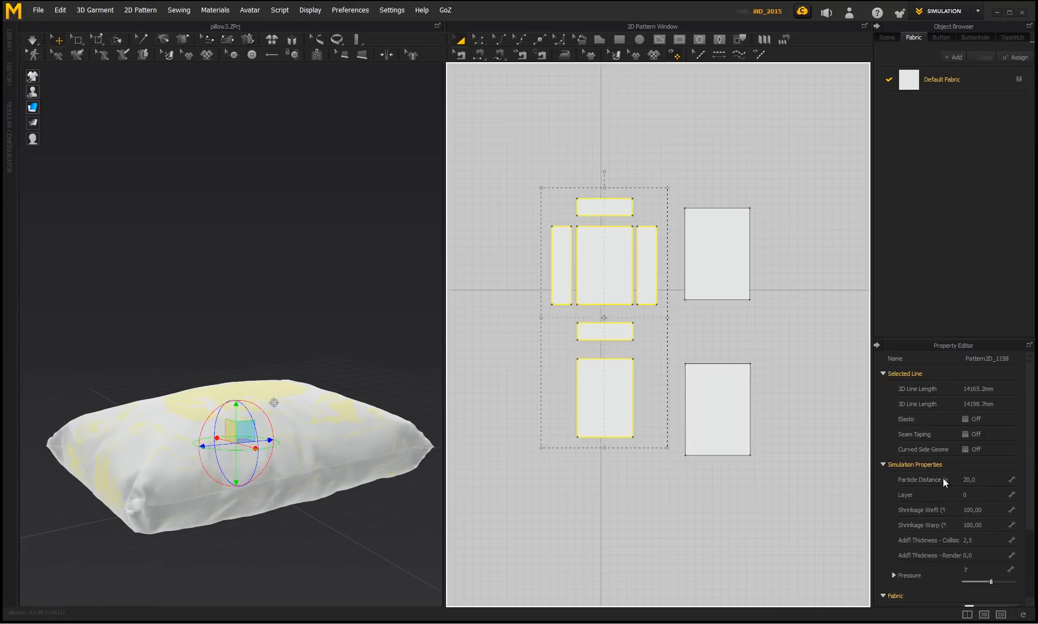
left_click(786, 487)
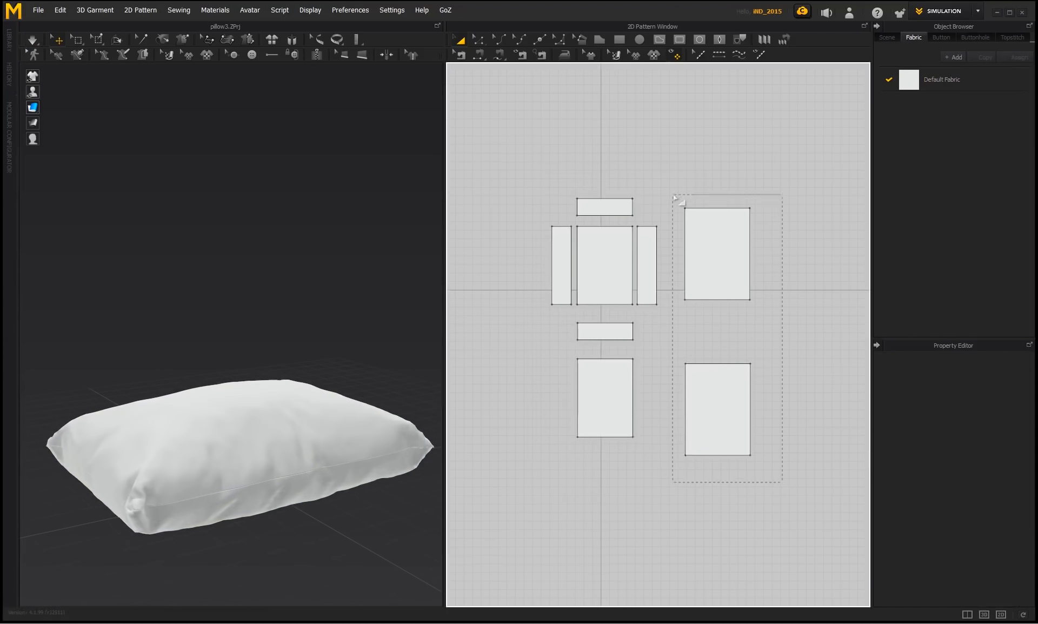
left_click_drag(675, 197, 675, 197)
left_click(978, 494)
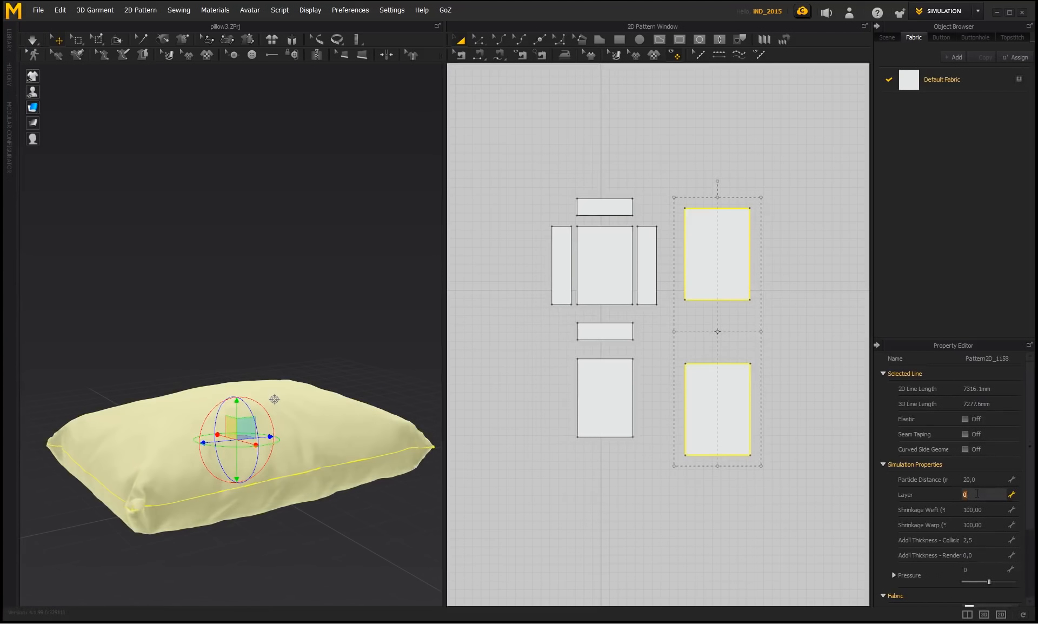
type("1")
key("Return")
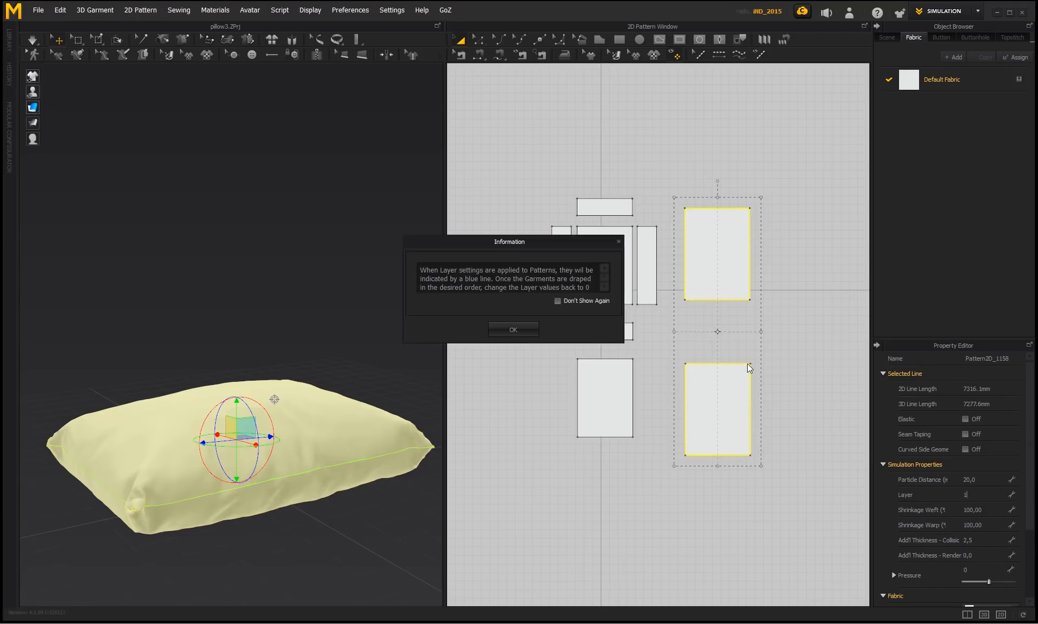
left_click(534, 333)
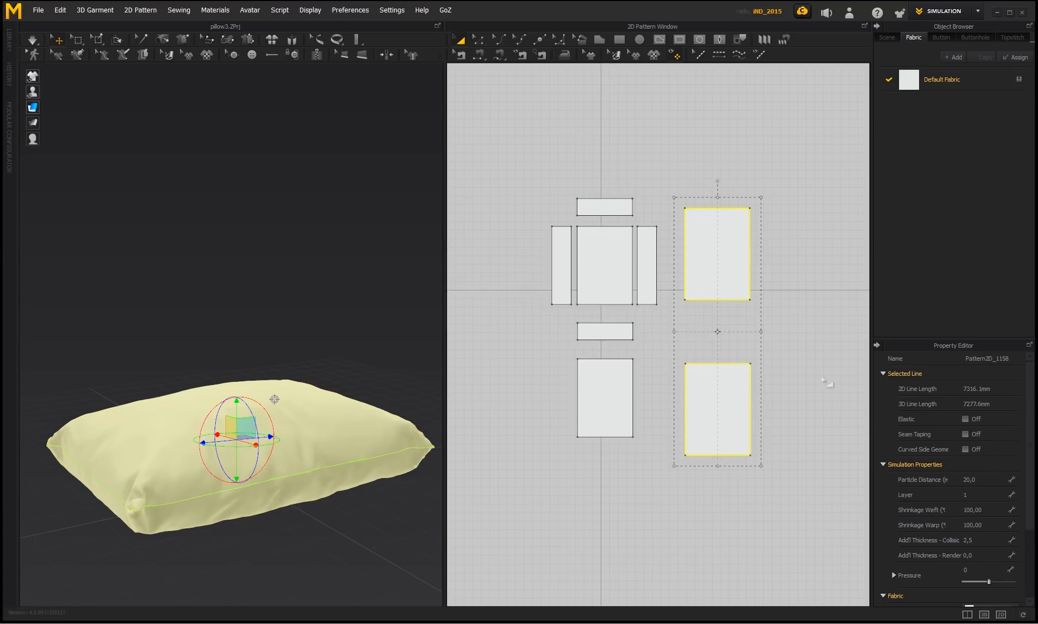
- Simulate the pillow with the cover panels layered outside the inner cushion
left_click(804, 382)
middle_click_drag(307, 360, 317, 358)
key("space")
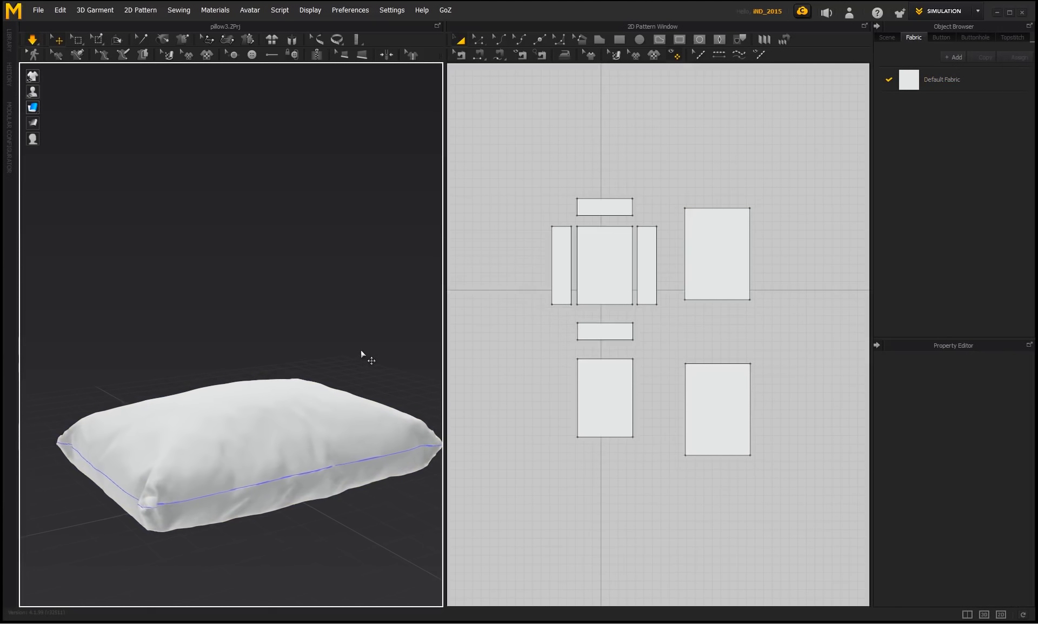
right_click_drag(349, 361, 319, 421)
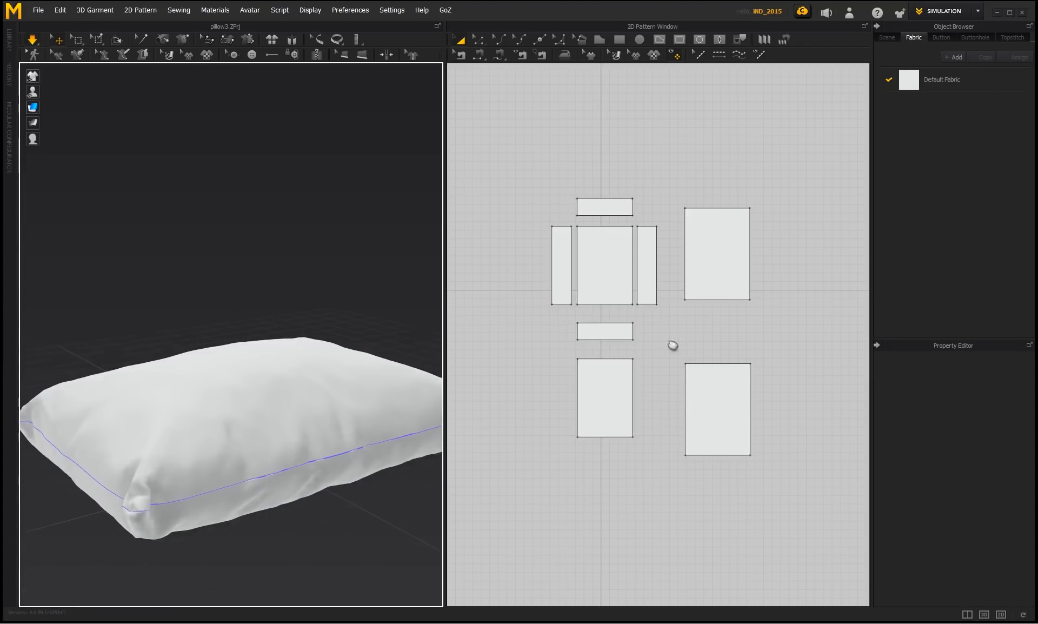
- Offset the outlines of both cover panels as a single internal line
left_click(715, 275)
left_click(715, 275)
left_click(729, 393, "shift")
right_click(731, 393)
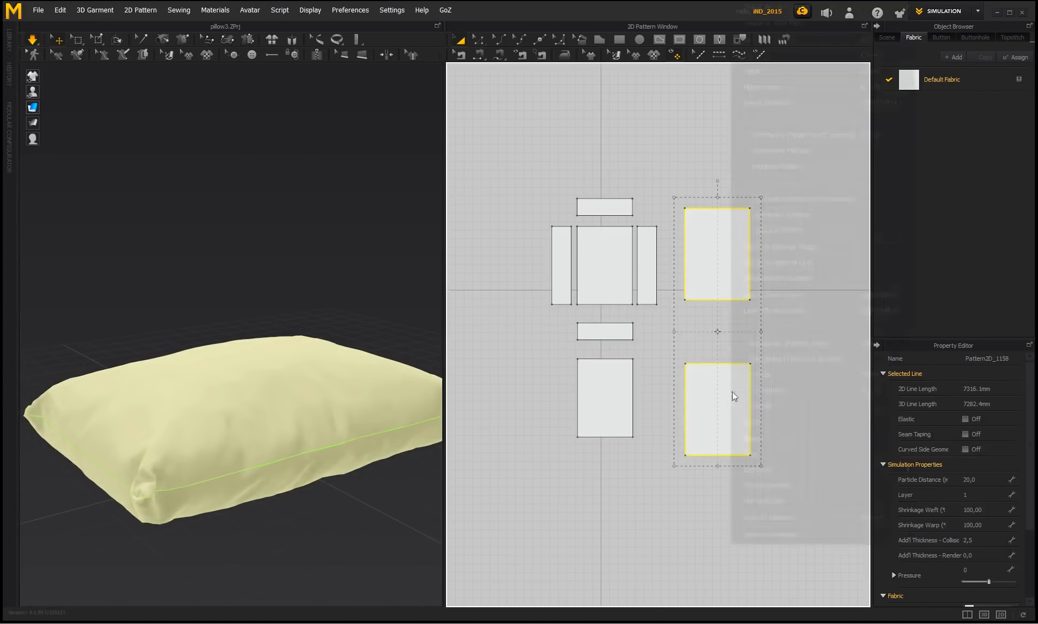
left_click(777, 262)
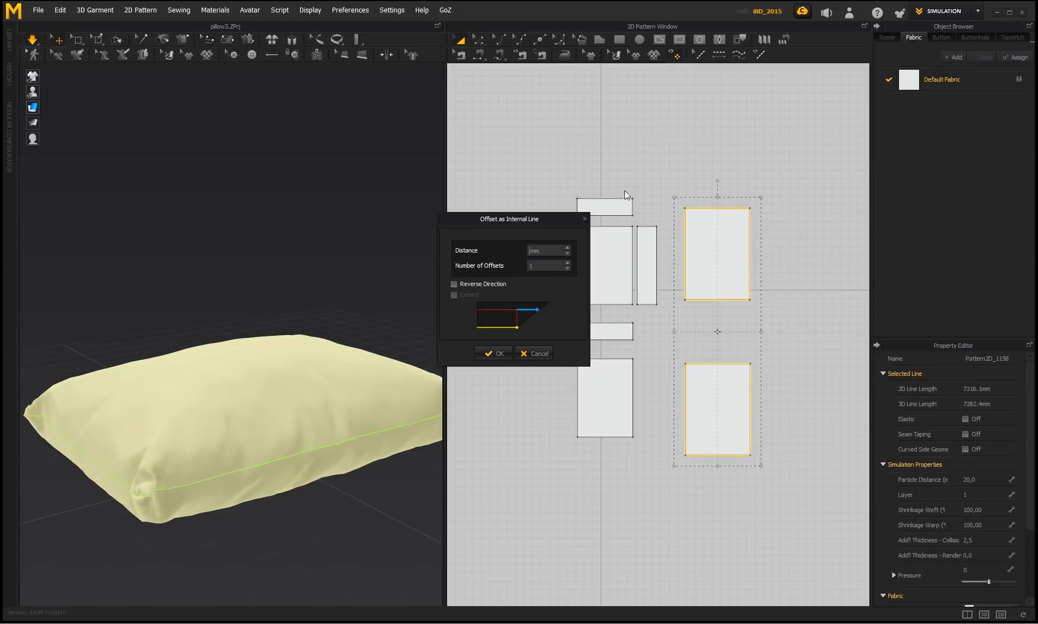
left_click(497, 354)
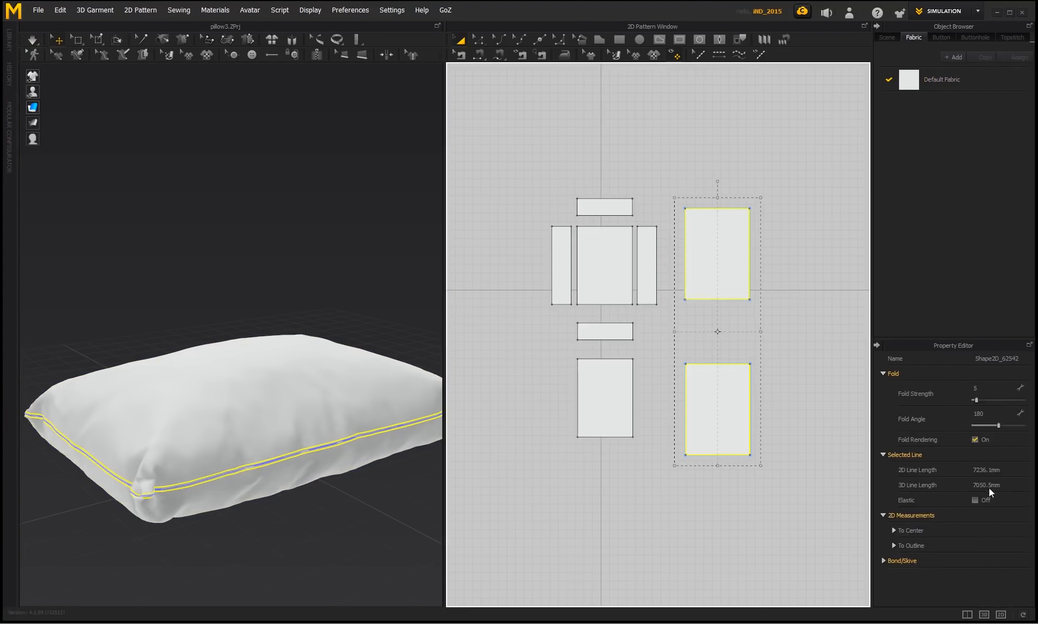
- Turn on Elastic for the cover's offset internal lines, adjust its ratio, and simulate so the fabric gathers along the seam
left_click(976, 500)
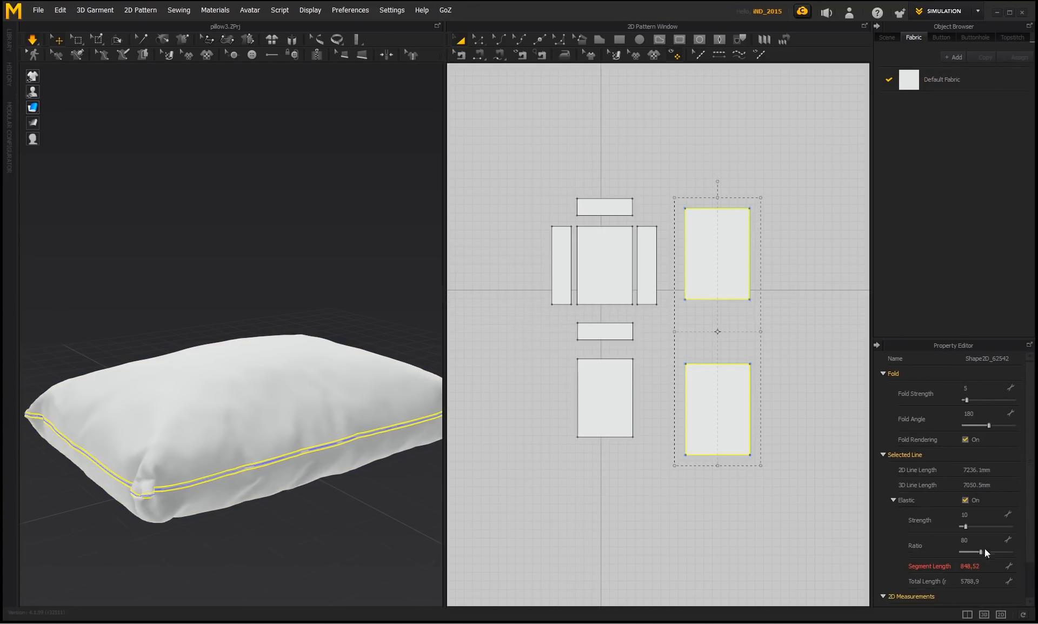
left_click_drag(984, 553, 985, 551)
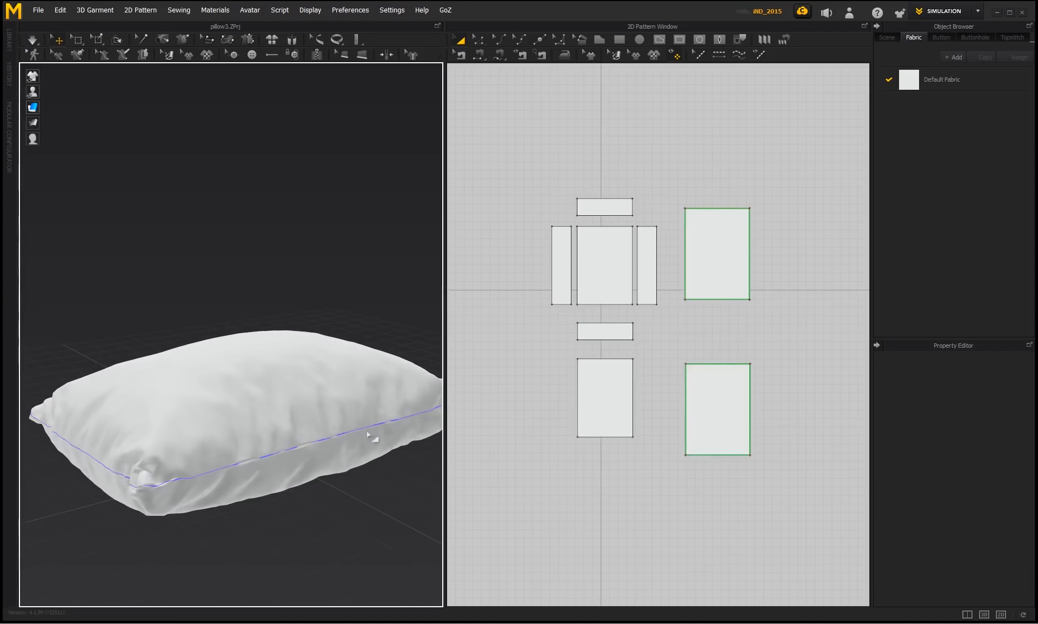
right_click_drag(325, 302, 807, 420)
- Compare the simulation properties of the cover panels and inner cushion panels, and examine the gathered pillow from several sides
left_click_drag(792, 480, 753, 396)
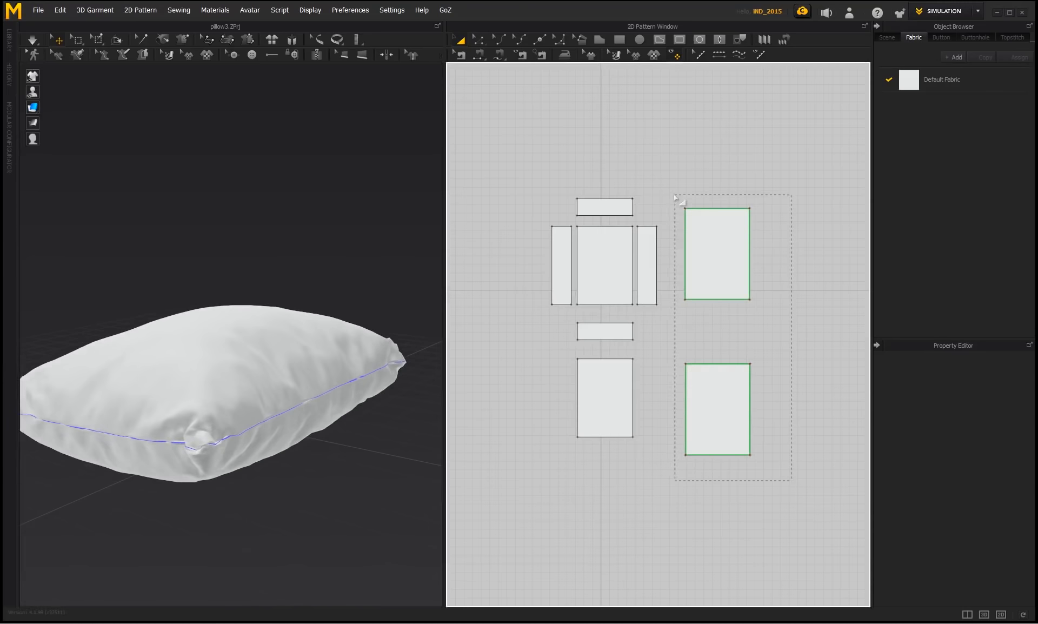
left_click_drag(674, 192, 674, 193)
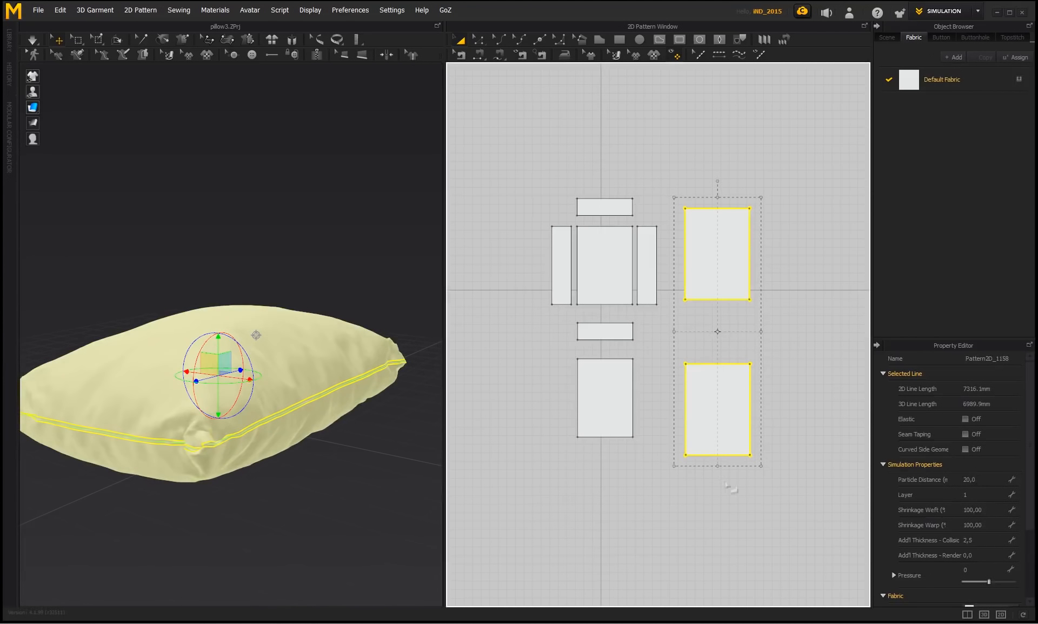
left_click(731, 490)
left_click_drag(530, 180, 529, 179)
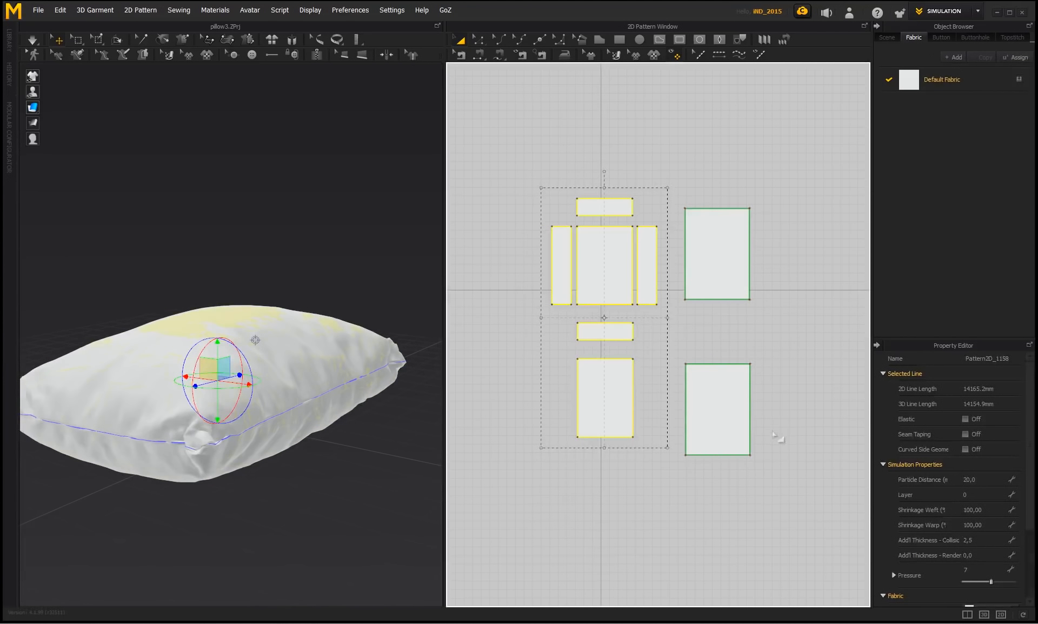
left_click_drag(770, 506, 671, 453)
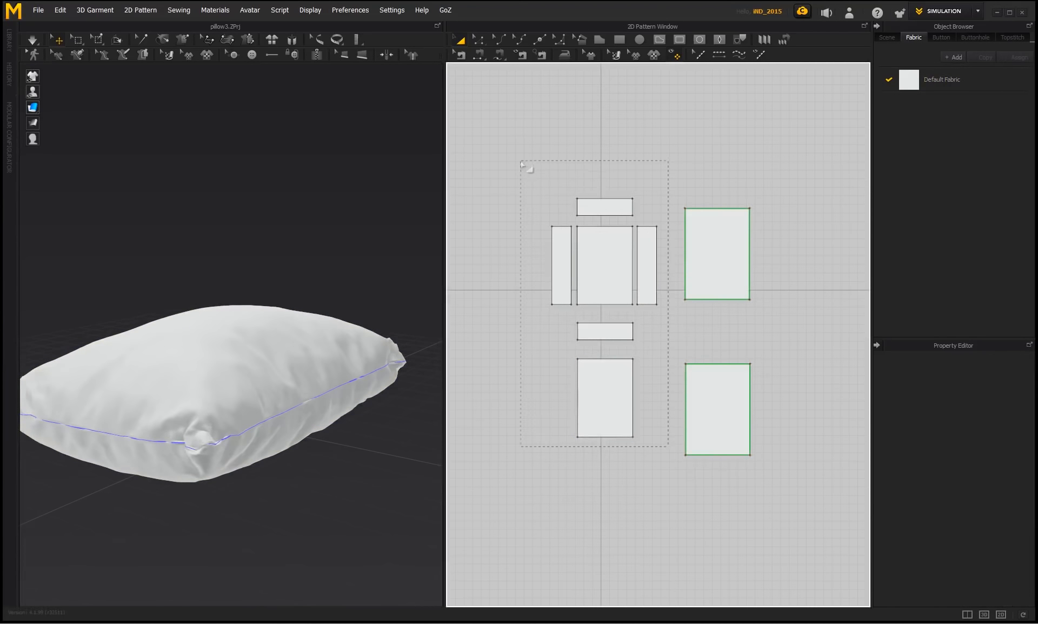
left_click_drag(523, 164, 522, 163)
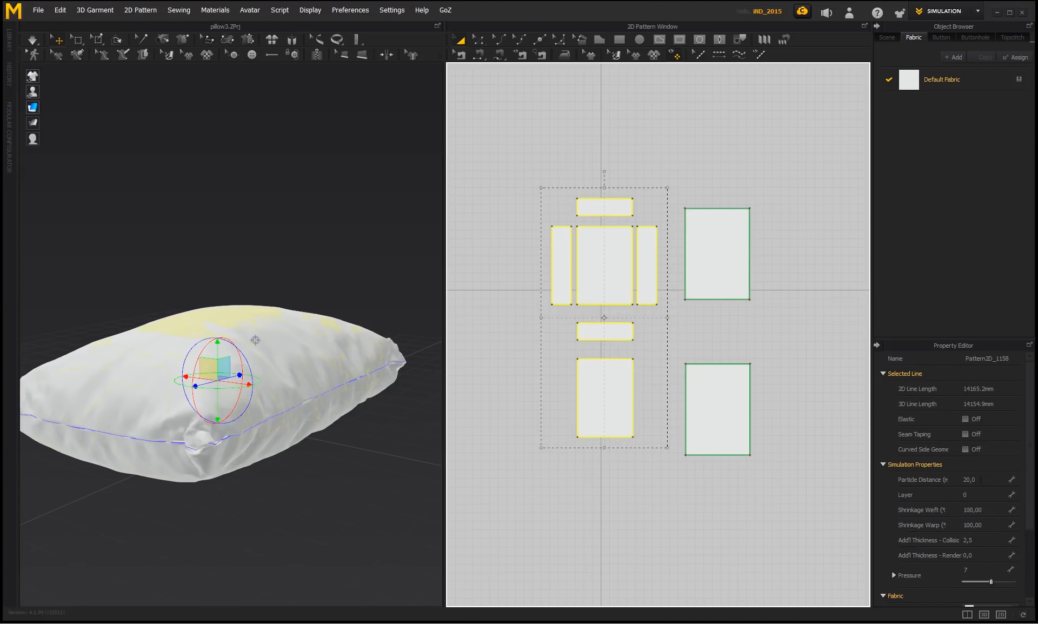
left_click(765, 469)
left_click_drag(673, 194, 672, 193)
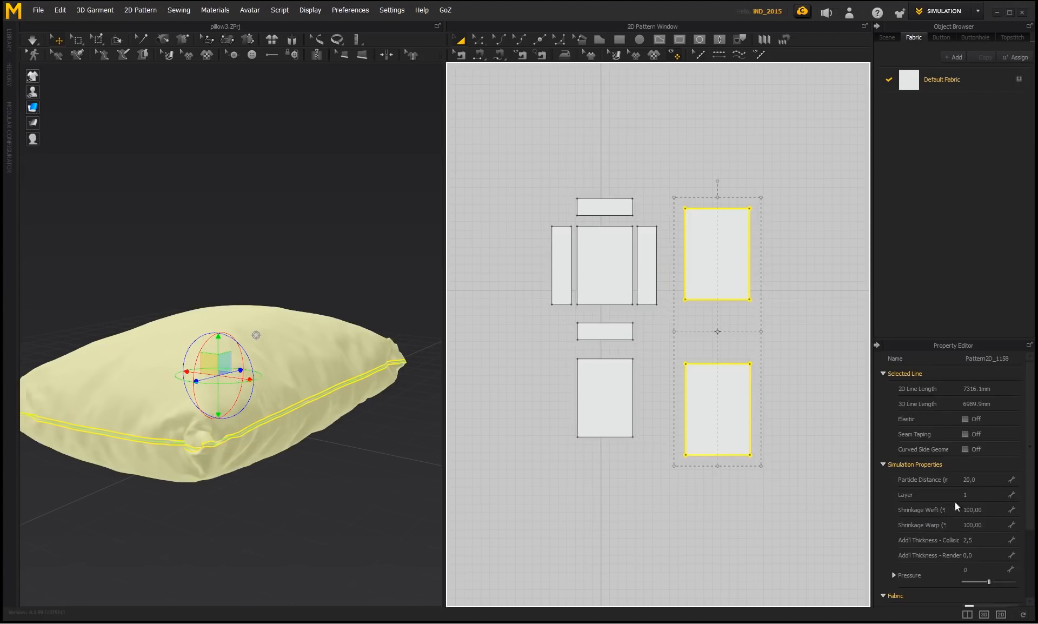
left_click(650, 490)
right_click_drag(381, 424, 316, 468)
middle_click_drag(407, 474, 401, 490)
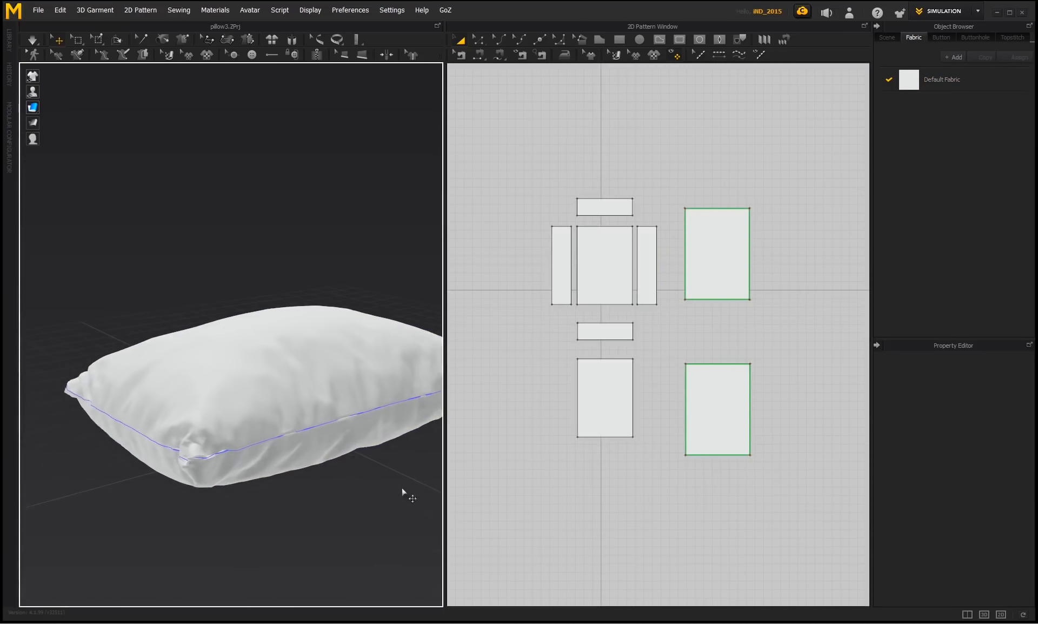
right_click_drag(373, 489, 352, 495)
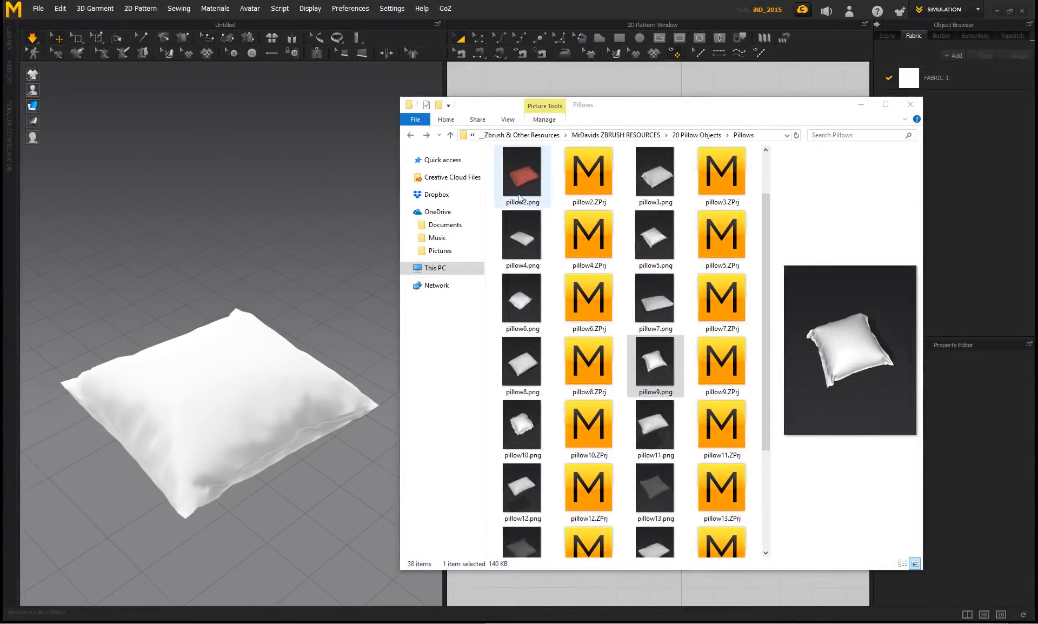
- Preview the pillow render images in the Pillows folder, from pillow2.png through pillow13.png
left_click(522, 173)
left_click(522, 236)
left_click(676, 172)
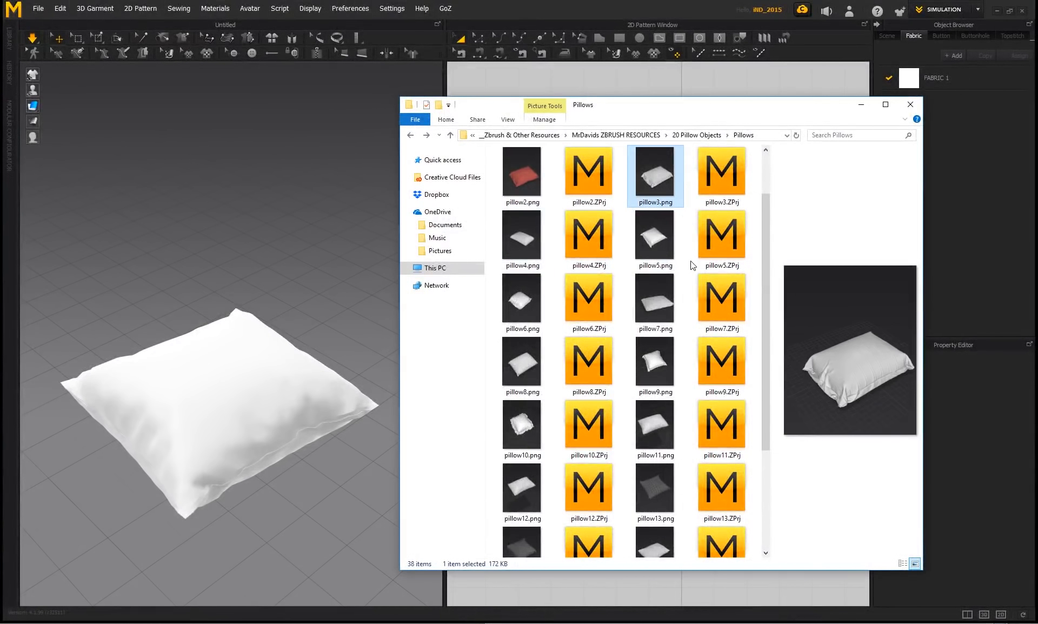
left_click(675, 311)
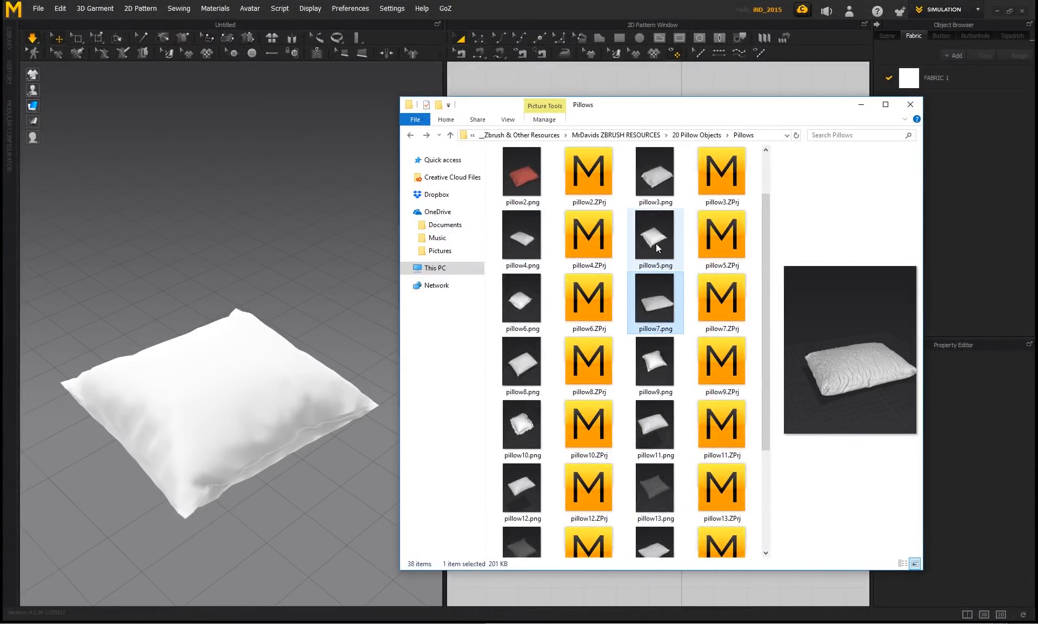
left_click(520, 242)
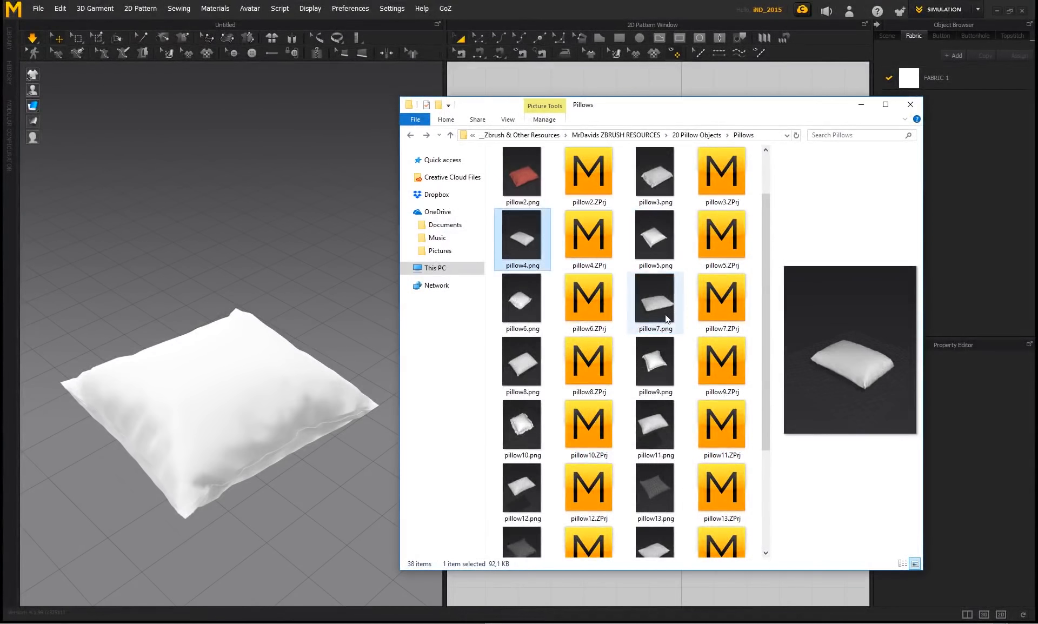
left_click(667, 319)
left_click(657, 364)
left_click(525, 372)
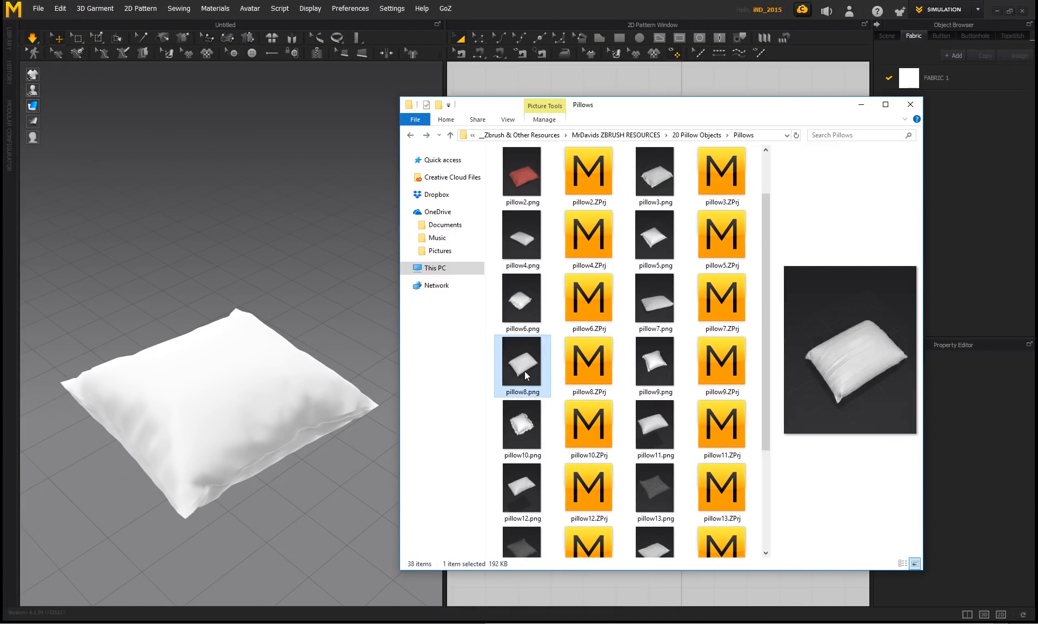
left_click(525, 430)
left_click(651, 430)
left_click(647, 491)
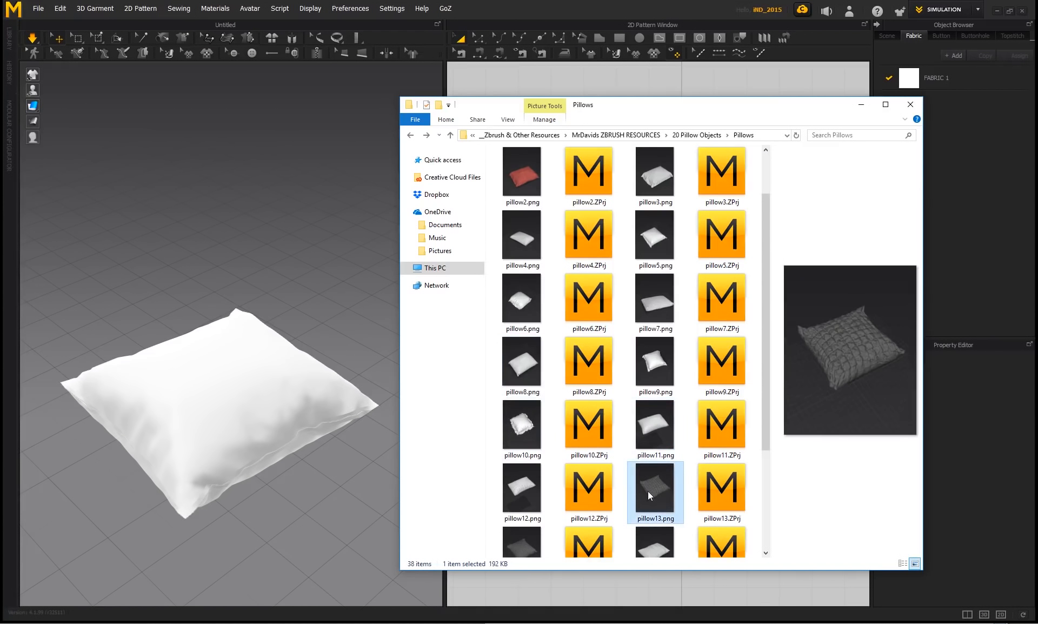
- Open pillow10.png in Photos, browse the neighbouring pillow renders at full size, and close the viewer
double_click(534, 414)
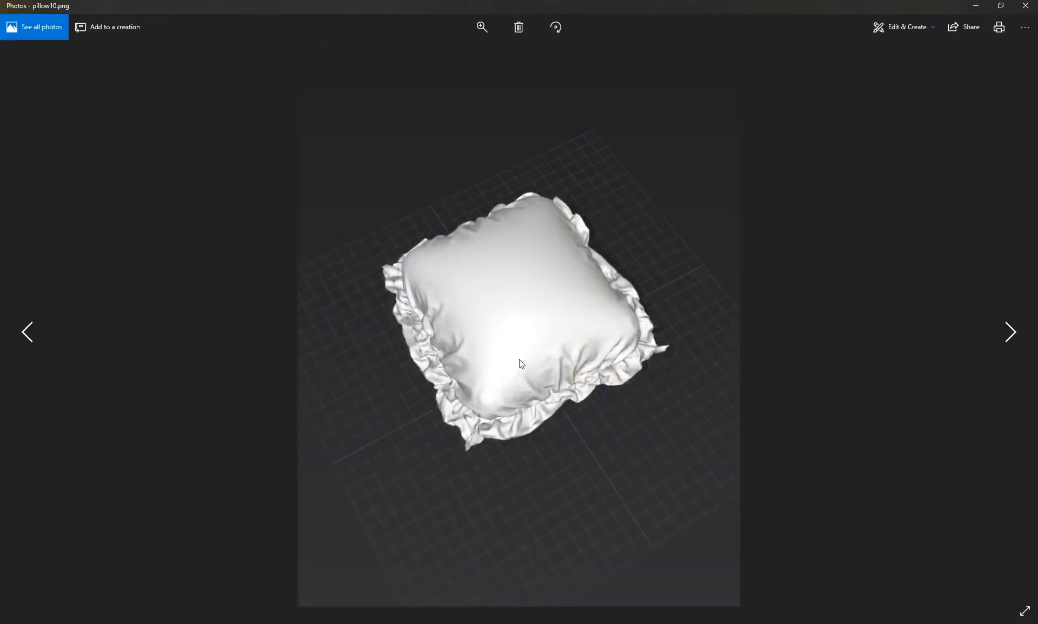
scroll(521, 363, "up", 3)
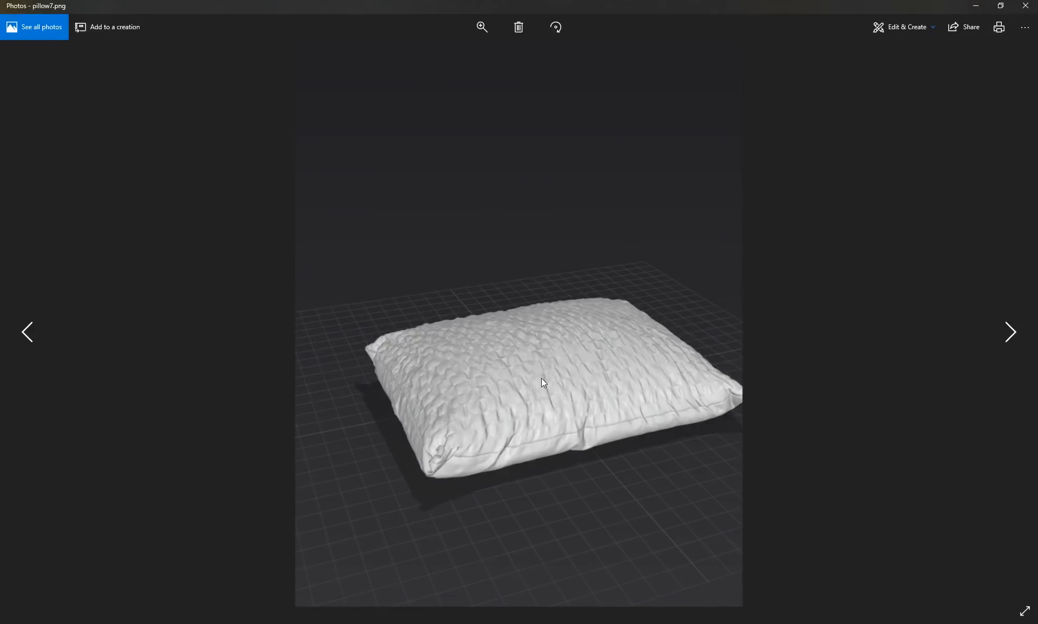
scroll(542, 381, "down", 3)
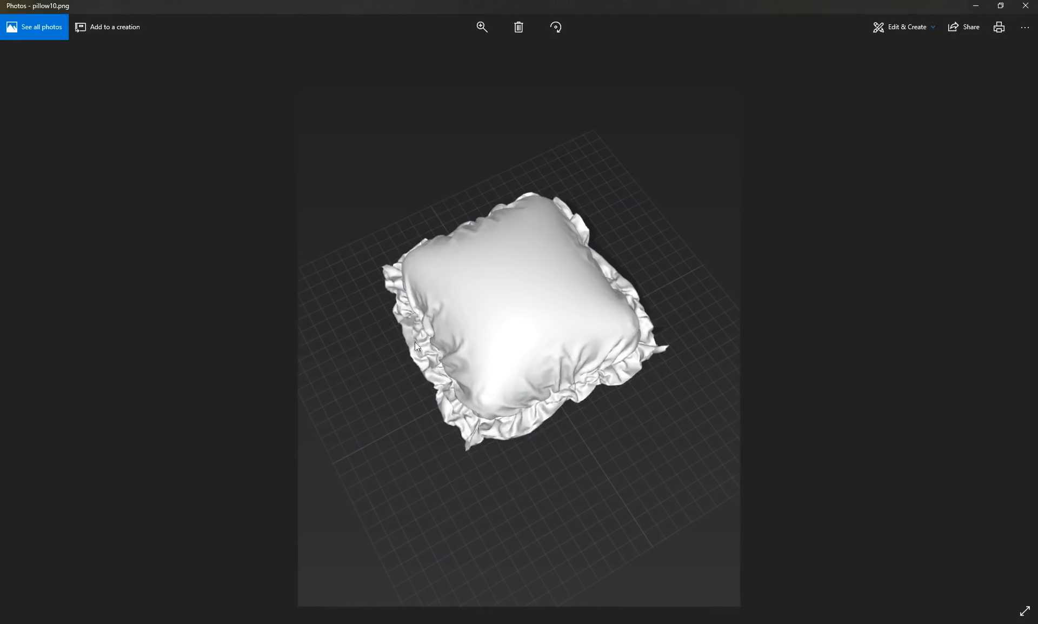
scroll(560, 374, "down", 2)
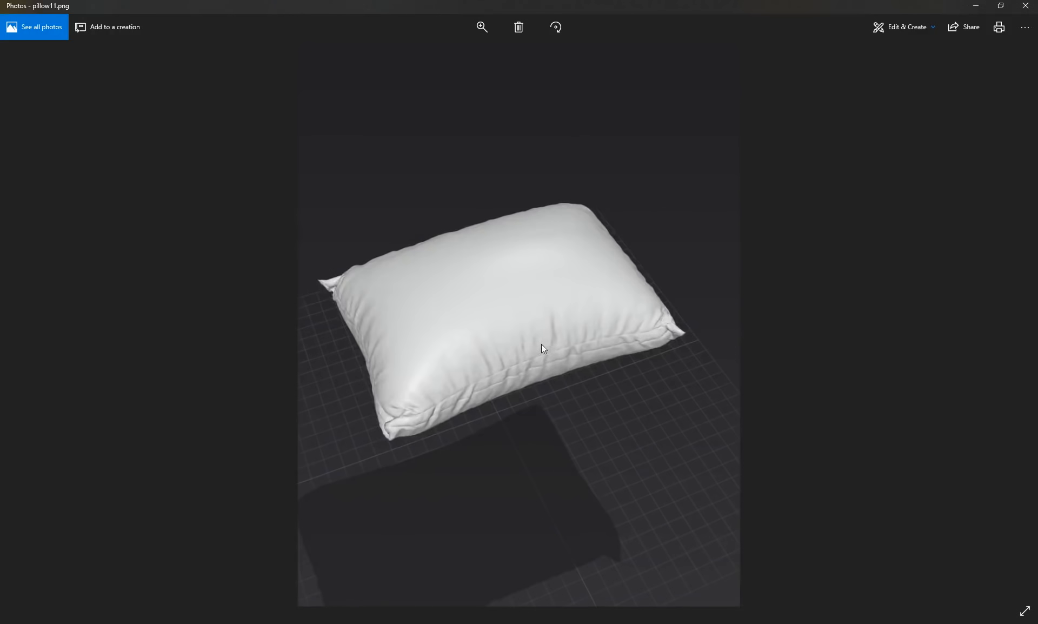
scroll(552, 326, "down", 2)
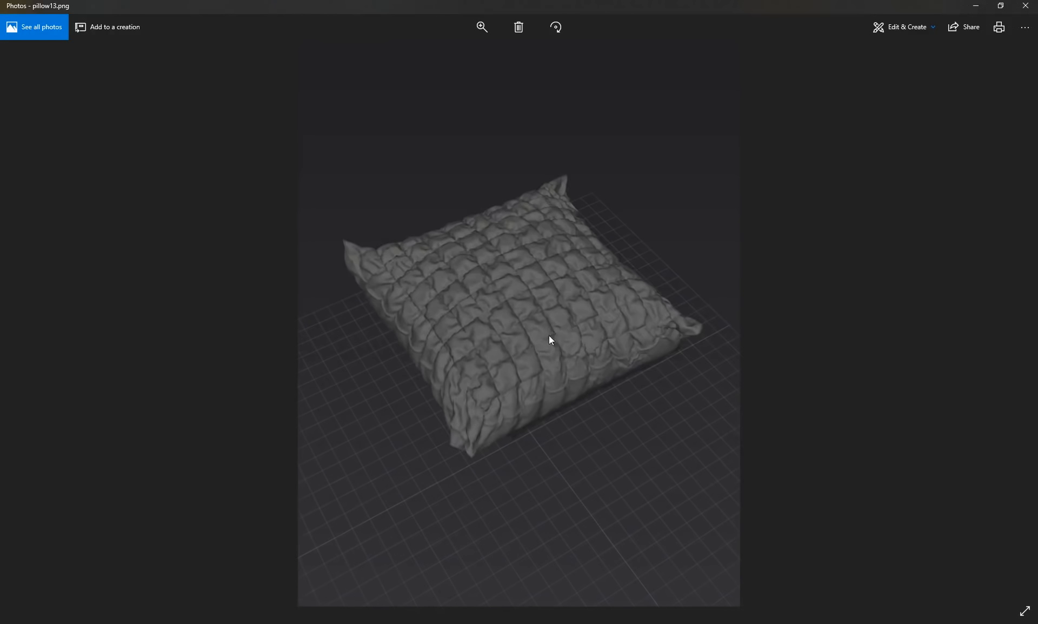
scroll(509, 309, "down", 1)
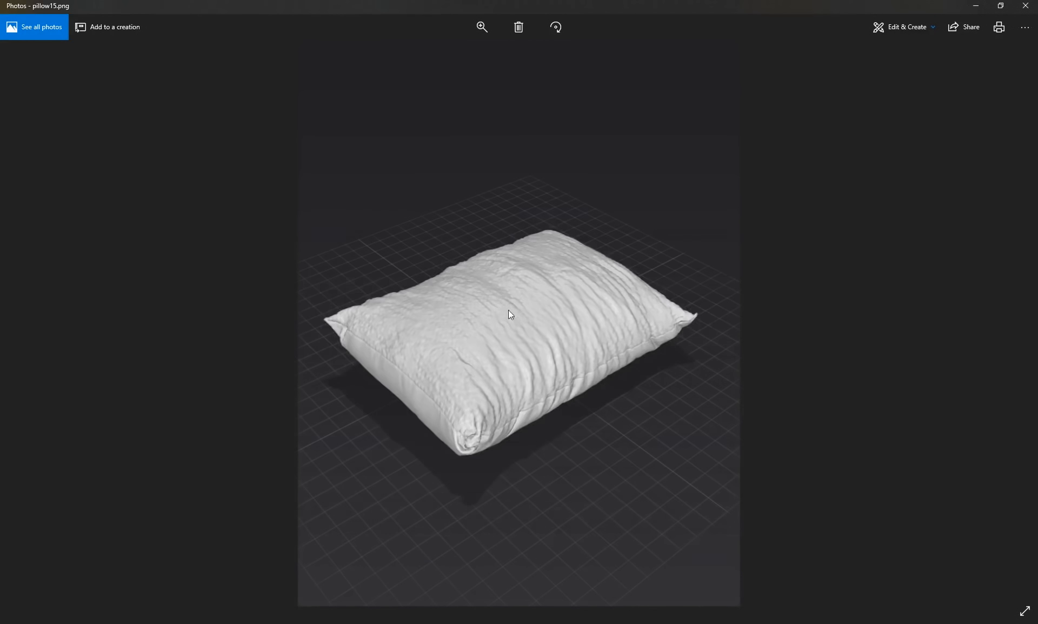
scroll(546, 318, "up", 2)
left_click(1000, 5)
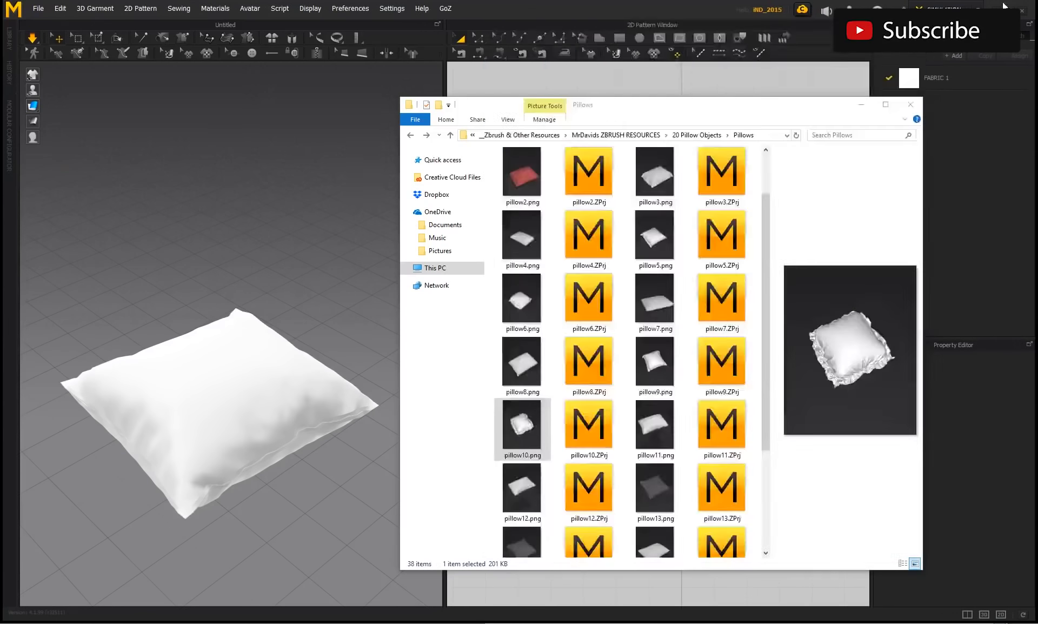
left_click_drag(799, 49, 460, 68)
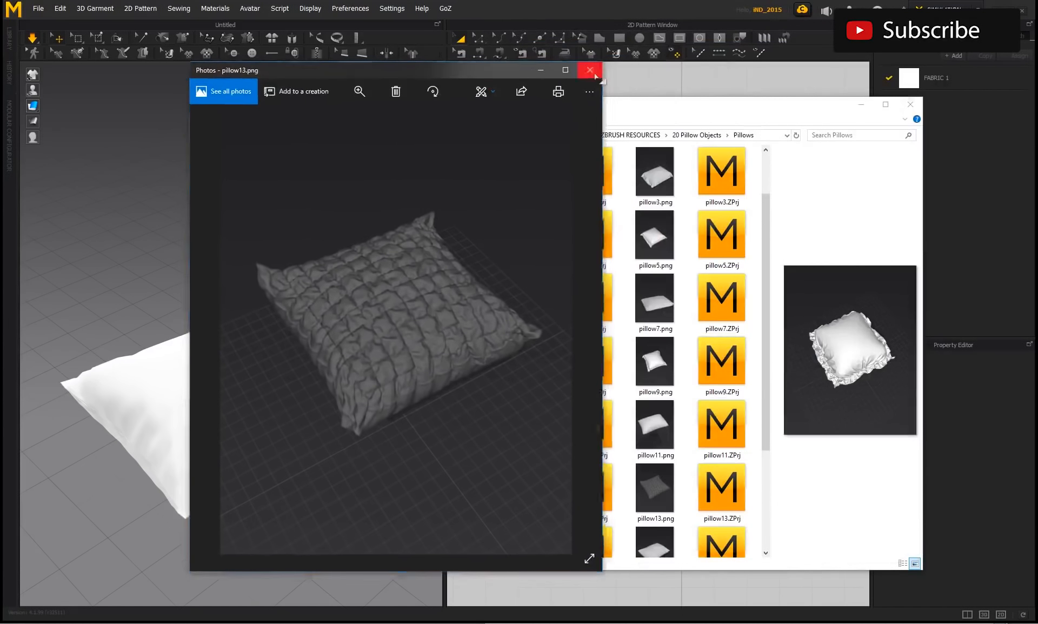
left_click(593, 70)
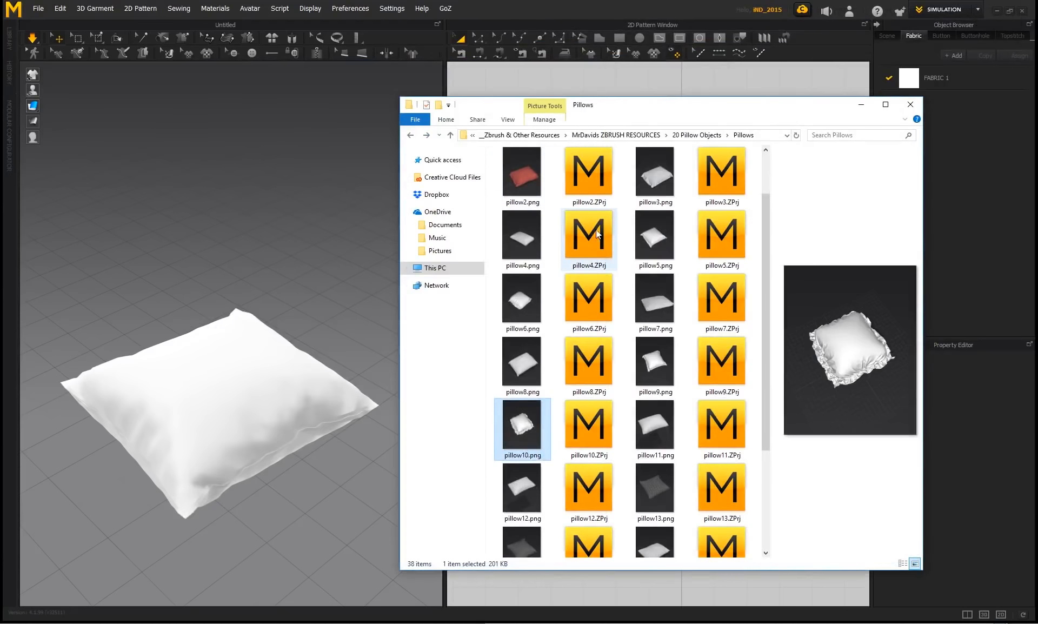
- Switch back to Marvelous Designer and view the square two-panel pillow from a higher angle
left_click_drag(598, 228, 307, 301)
right_click_drag(335, 282, 358, 243)
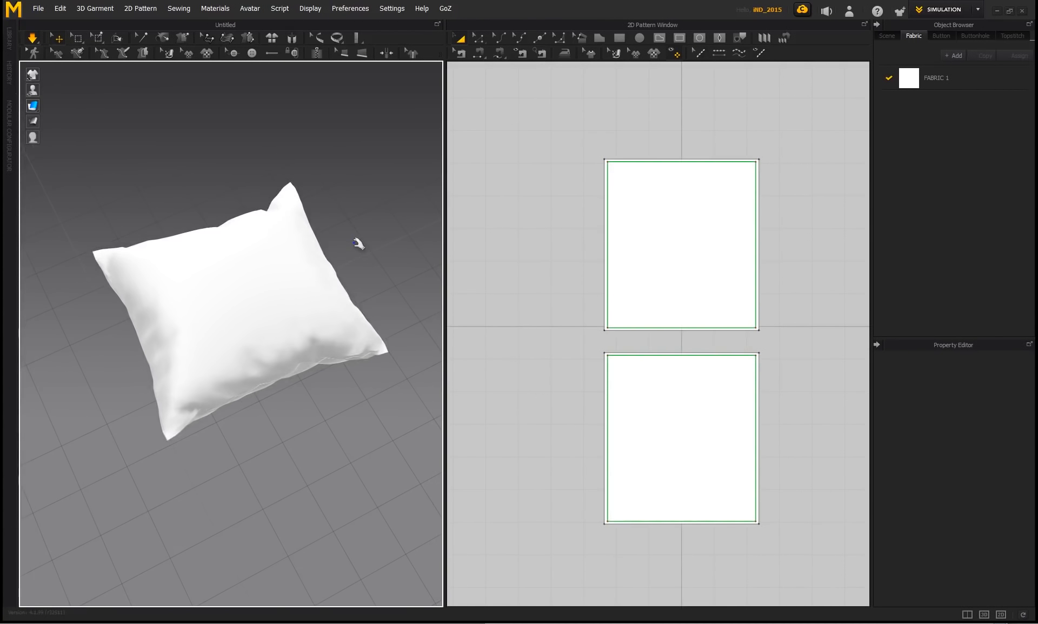